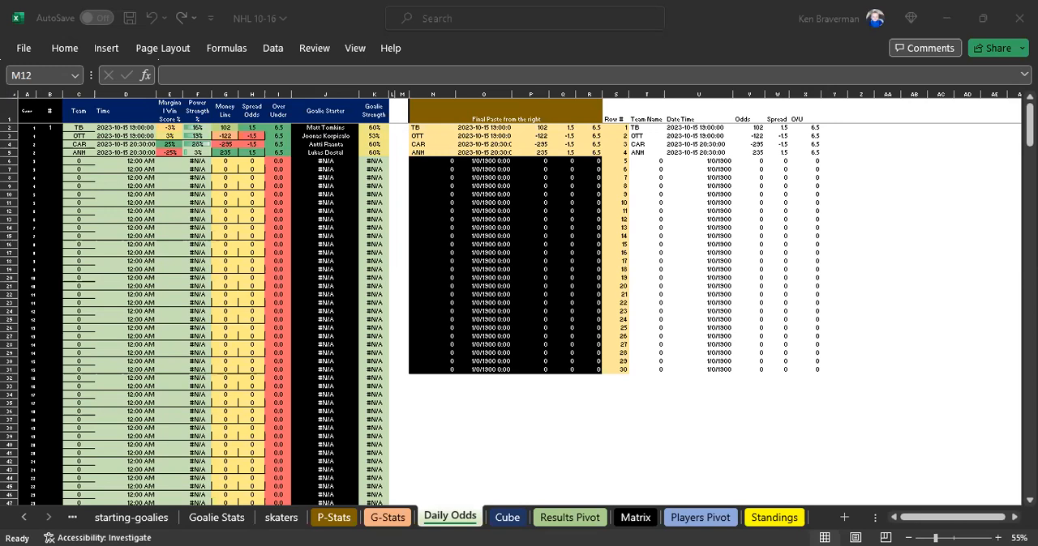
{"action": "left_click", "coordinate": [519, 448]}
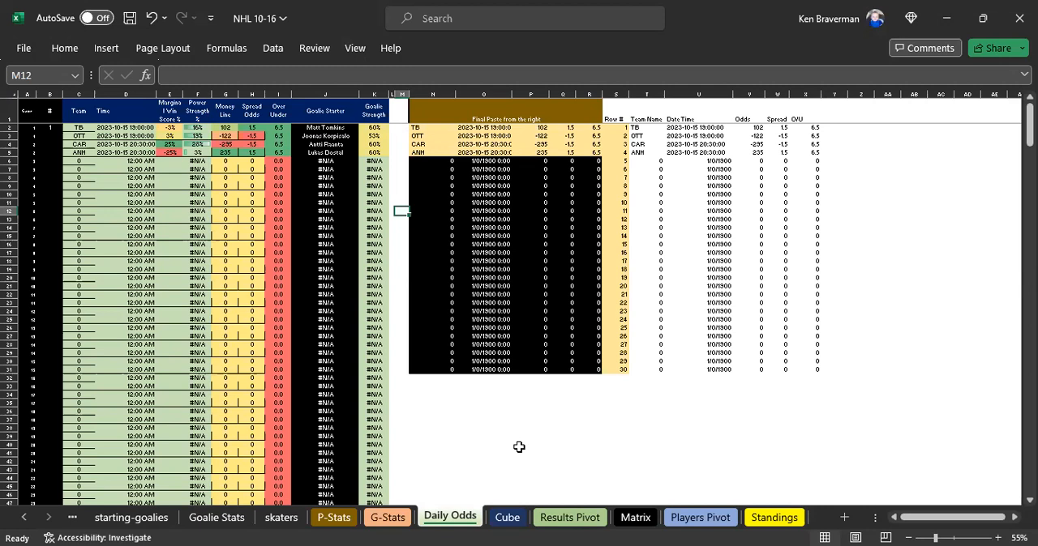
{"action": "left_click", "coordinate": [530, 419]}
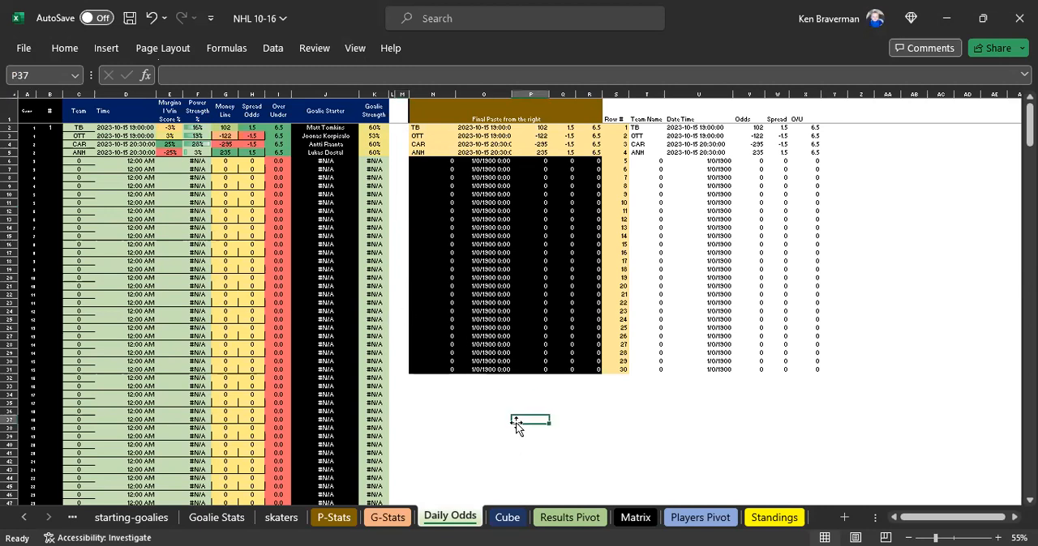
{"action": "left_click", "coordinate": [464, 444]}
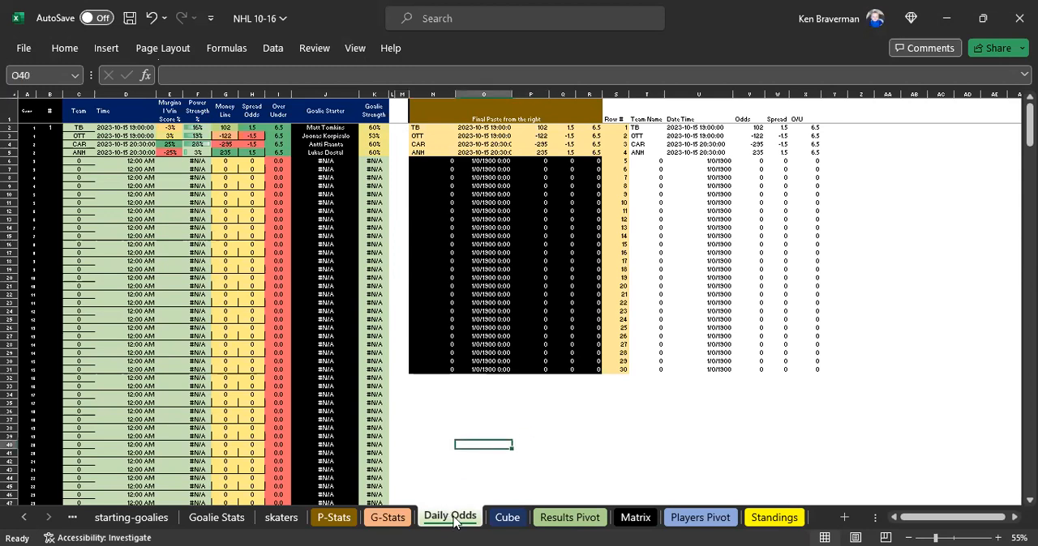
{"action": "left_click", "coordinate": [460, 452]}
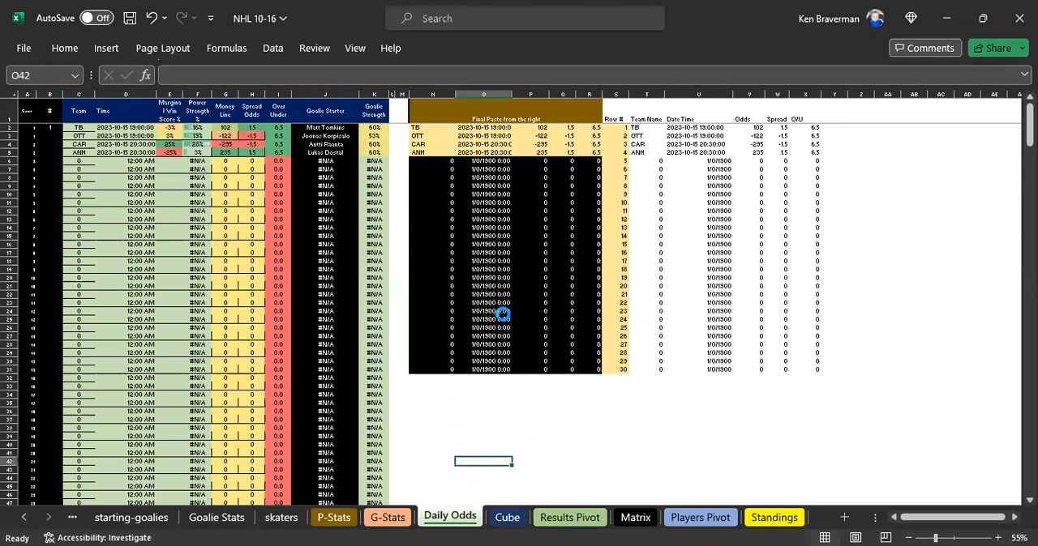
- Examine the pasted game odds in rows 2 to 5 of the Final Paste block and the formulas below them
{"action": "scroll", "coordinate": [504, 314], "scroll_direction": "up", "scroll_amount": 1, "text": "ctrl"}
{"action": "scroll", "coordinate": [503, 314], "scroll_direction": "up", "scroll_amount": 3, "text": "ctrl"}
{"action": "scroll", "coordinate": [503, 315], "scroll_direction": "up", "scroll_amount": 8}
{"action": "left_click_drag", "start_coordinate": [925, 519], "coordinate": [950, 521]}
{"action": "left_click", "coordinate": [727, 337]}
{"action": "left_click_drag", "start_coordinate": [444, 240], "coordinate": [754, 357]}
{"action": "left_click_drag", "start_coordinate": [437, 170], "coordinate": [741, 232]}
{"action": "left_click_drag", "start_coordinate": [475, 241], "coordinate": [760, 314]}
{"action": "left_click", "coordinate": [653, 360]}
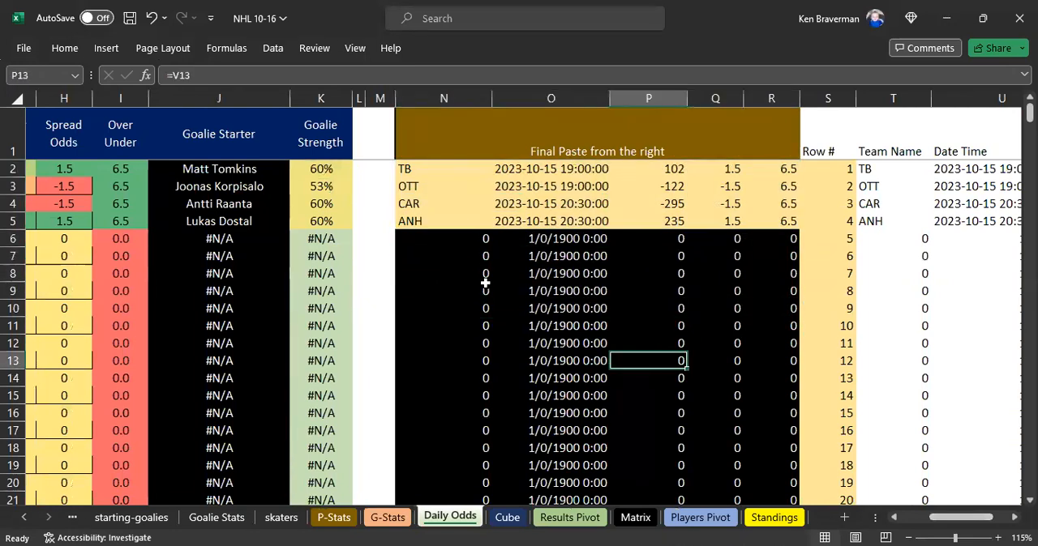
{"action": "left_click", "coordinate": [457, 238]}
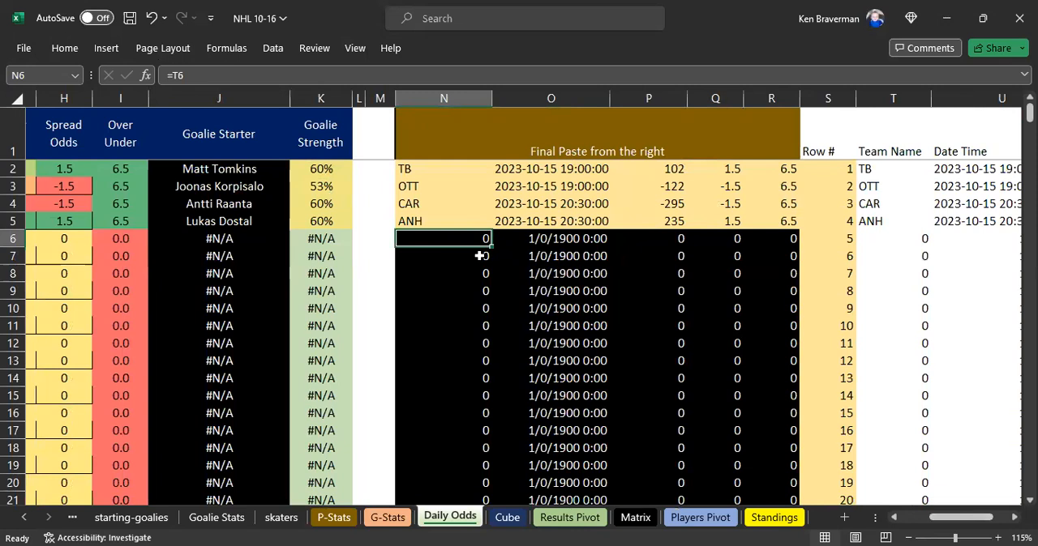
{"action": "left_click_drag", "start_coordinate": [440, 171], "coordinate": [778, 219]}
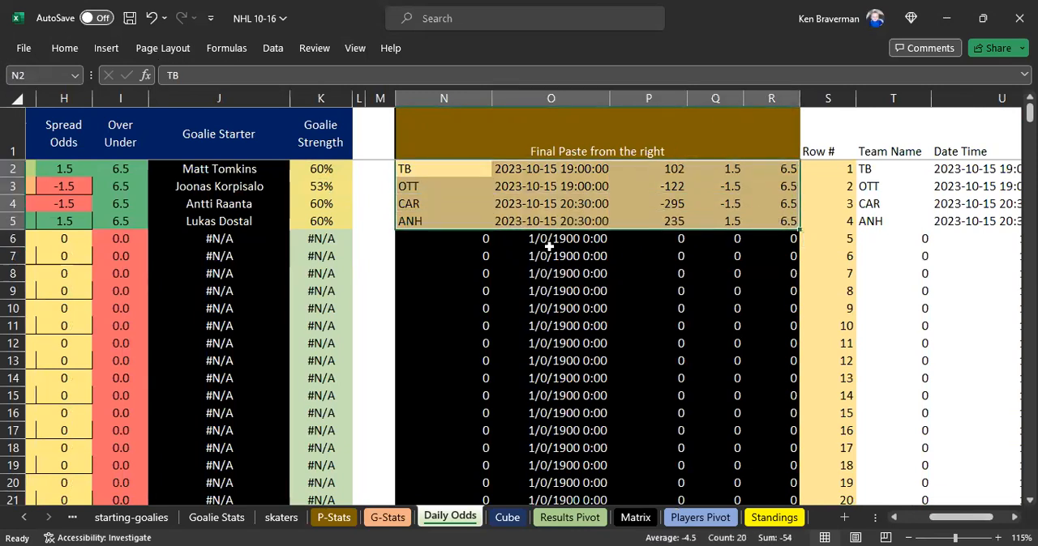
{"action": "left_click", "coordinate": [484, 274]}
{"action": "left_click_drag", "start_coordinate": [454, 170], "coordinate": [771, 217]}
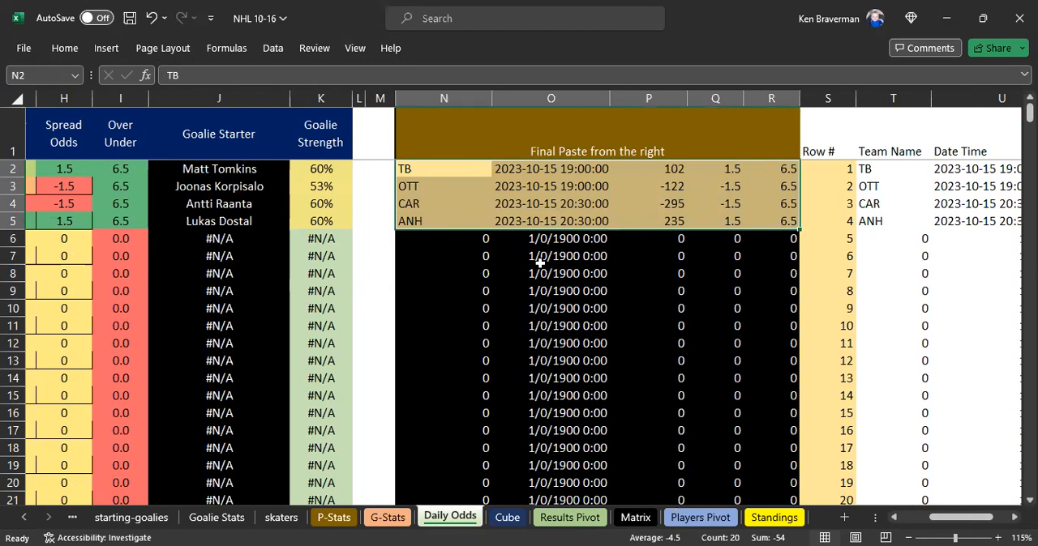
{"action": "left_click", "coordinate": [476, 273]}
- Fill the row 6 link formulas upward over rows 2 to 5 of the Final Paste block, columns N to R
{"action": "scroll", "coordinate": [477, 272], "scroll_direction": "down", "scroll_amount": 1}
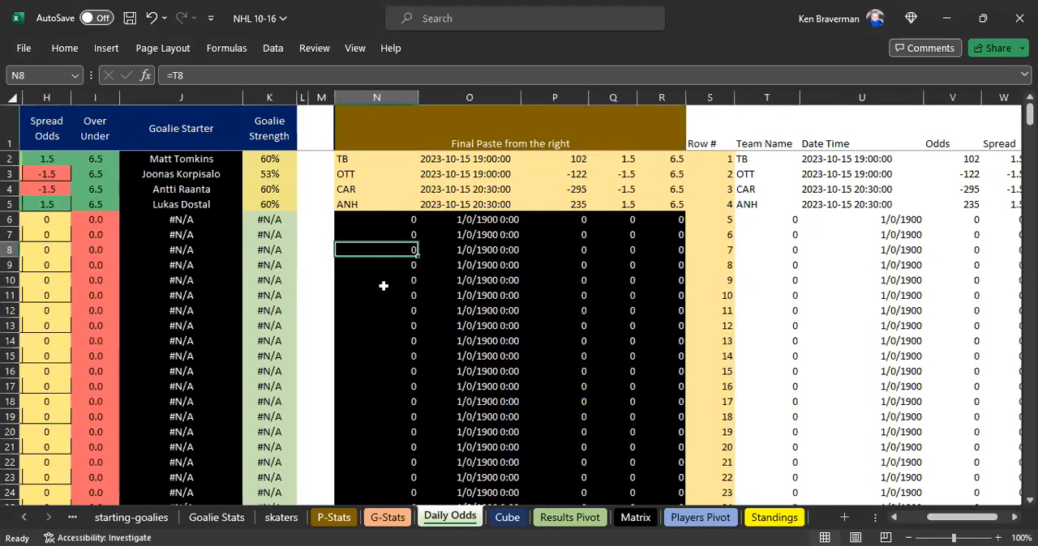
{"action": "left_click_drag", "start_coordinate": [372, 216], "coordinate": [673, 153]}
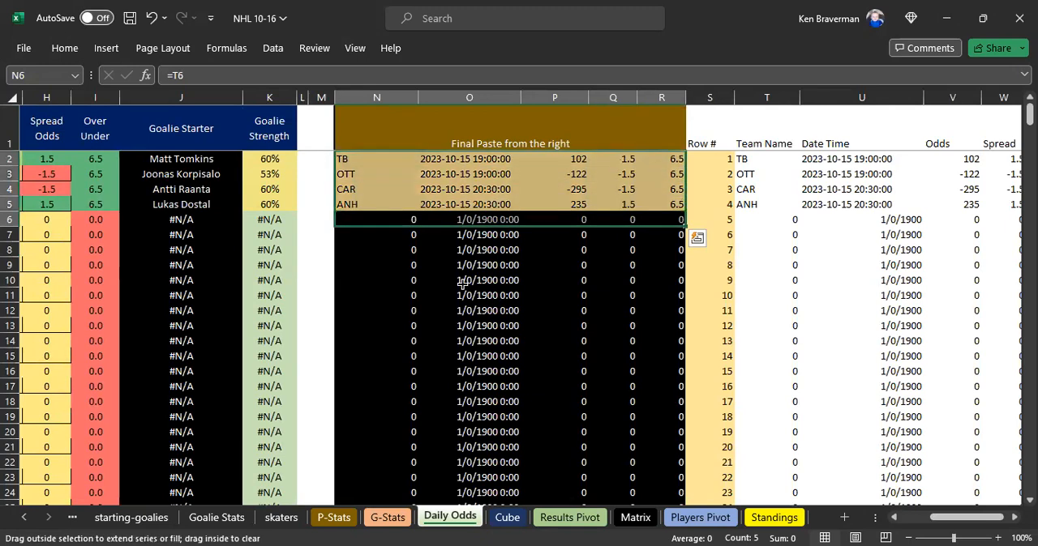
{"action": "left_click", "coordinate": [428, 310]}
{"action": "left_click_drag", "start_coordinate": [360, 162], "coordinate": [638, 264]}
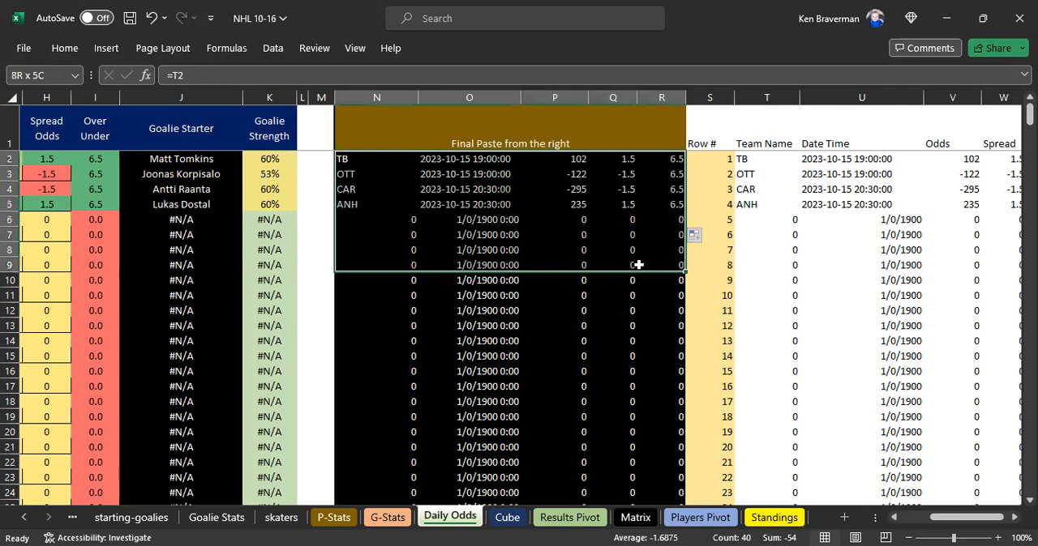
{"action": "left_click", "coordinate": [572, 354]}
{"action": "left_click_drag", "start_coordinate": [350, 160], "coordinate": [643, 302]}
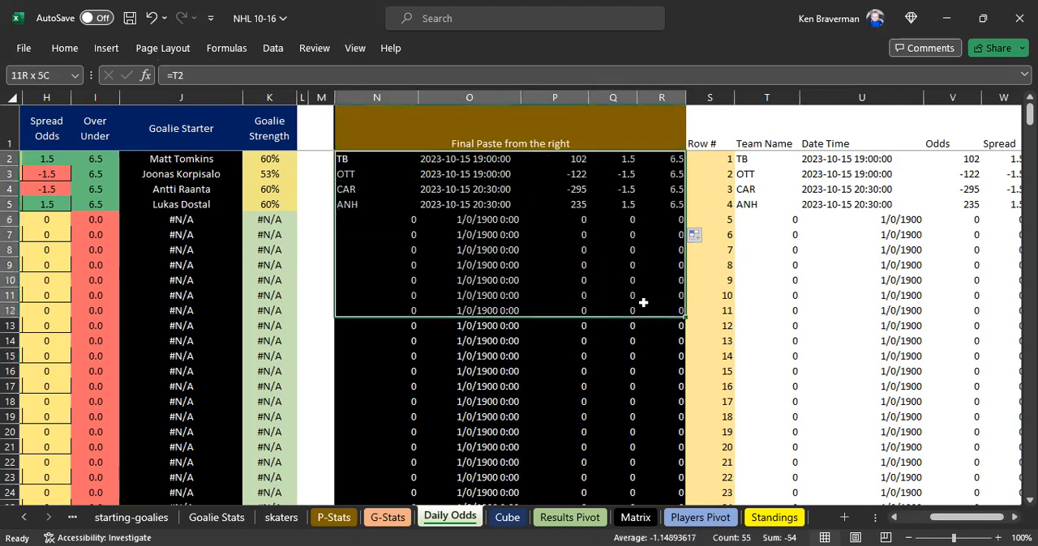
{"action": "left_click", "coordinate": [467, 262]}
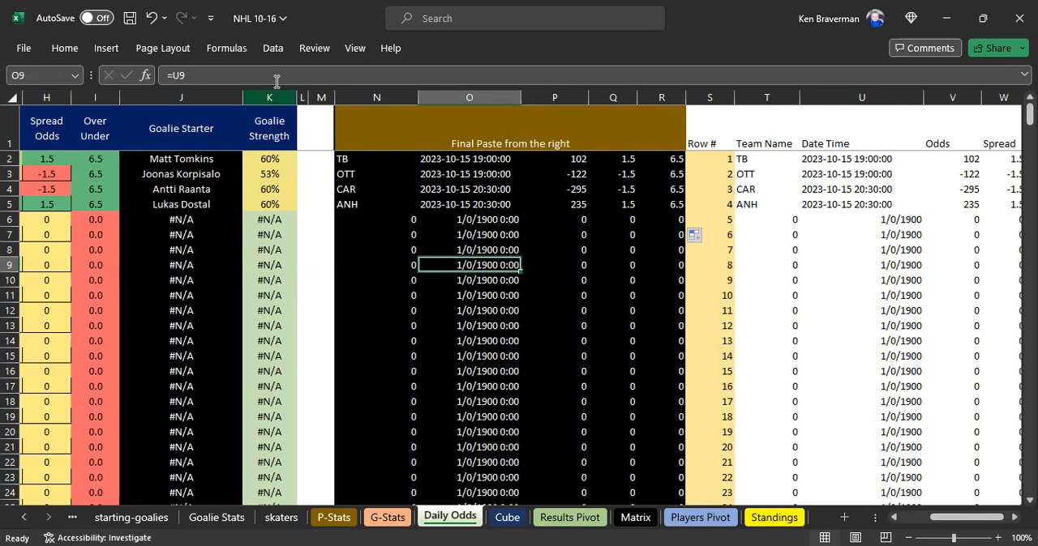
- Open the nhl-games query from the workbook's queries for editing in Power Query
{"action": "left_click", "coordinate": [273, 49]}
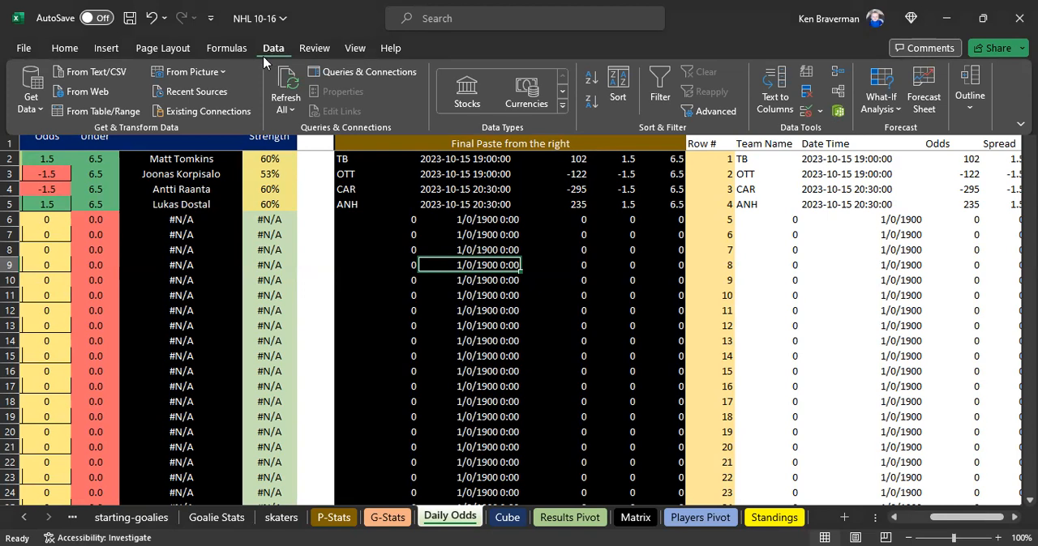
{"action": "left_click", "coordinate": [337, 71]}
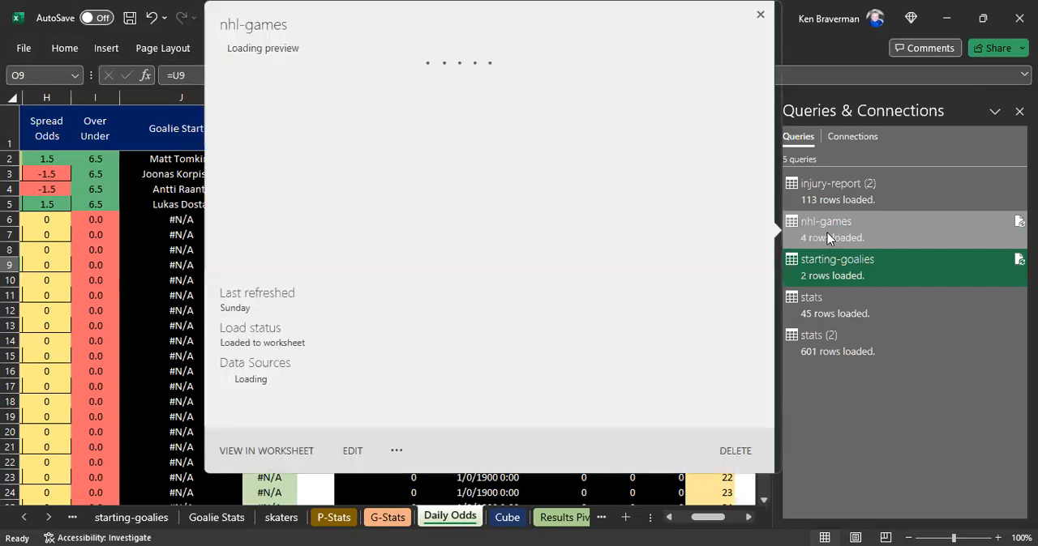
{"action": "left_click", "coordinate": [827, 233]}
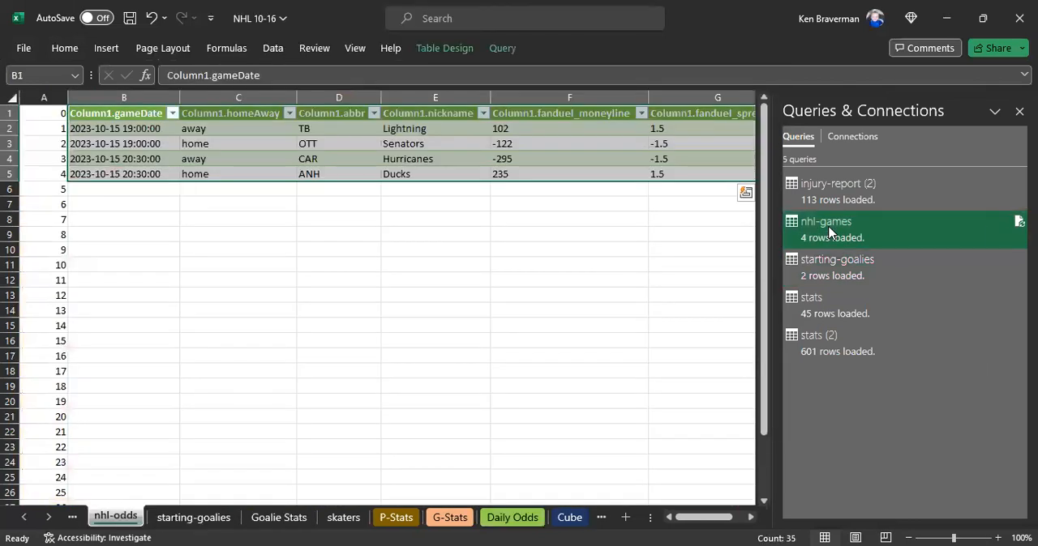
{"action": "right_click", "coordinate": [828, 231]}
{"action": "left_click", "coordinate": [860, 272]}
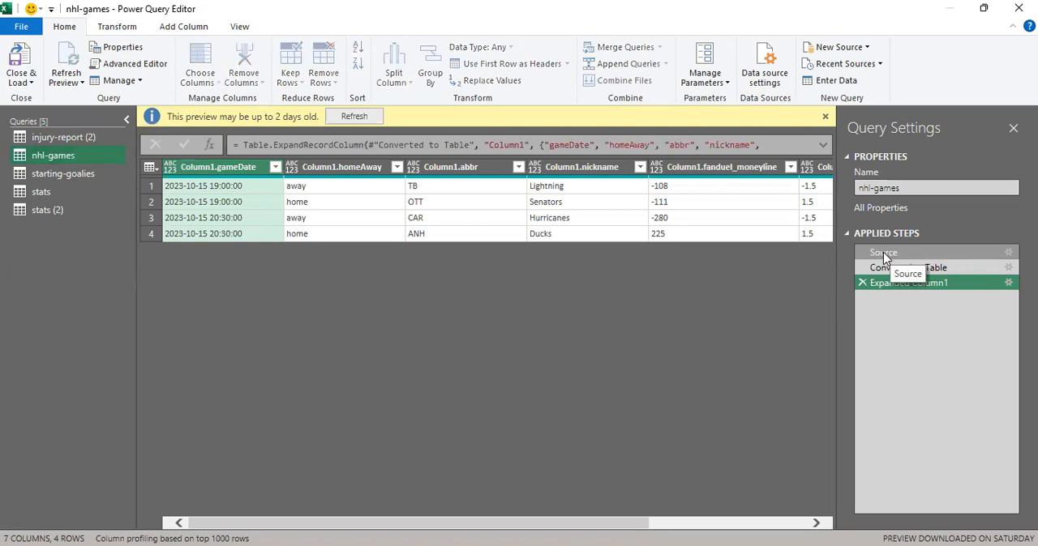
- Set the date in the Source step's URL of the nhl-games query to 2023-10-16
{"action": "left_click", "coordinate": [884, 255]}
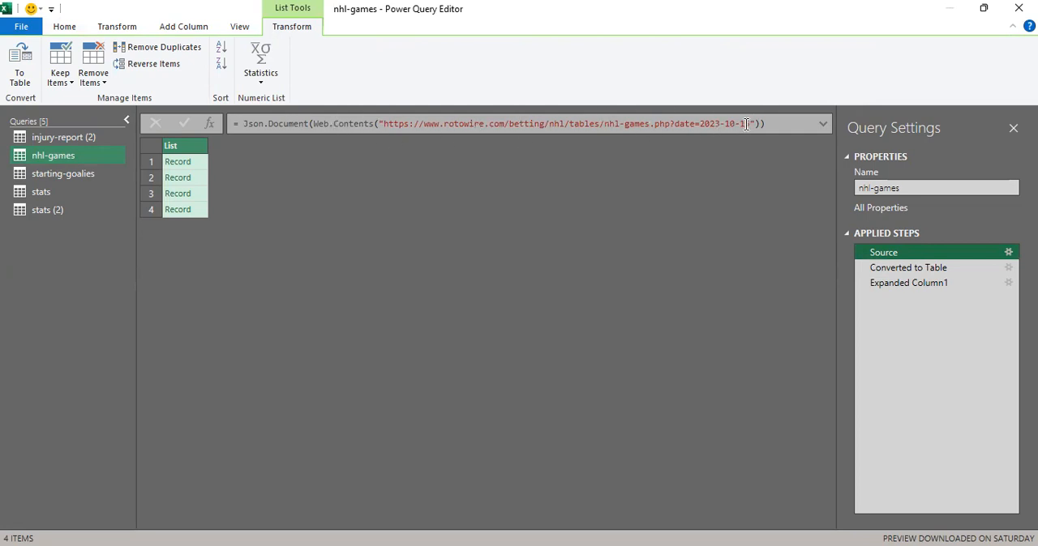
{"action": "left_click", "coordinate": [784, 122]}
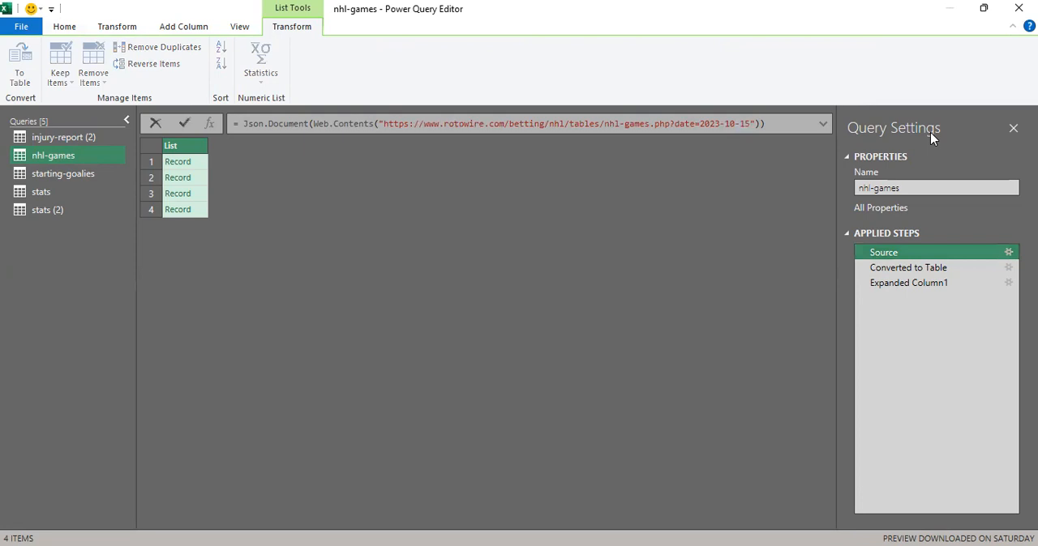
{"action": "key", "text": "BackSpace"}
{"action": "type", "text": "6"}
{"action": "key", "text": "Right"}
{"action": "key", "text": "Right"}
{"action": "key", "text": "Right"}
{"action": "key", "text": "Return"}
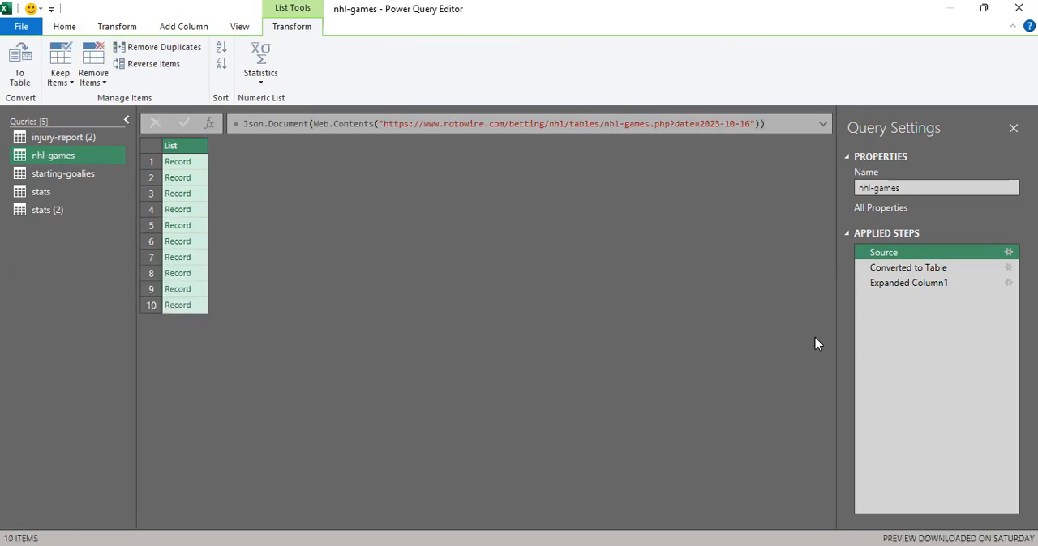
- Load the edited nhl-games query back into the nhl-odds sheet and check the game dates
{"action": "left_click", "coordinate": [898, 284]}
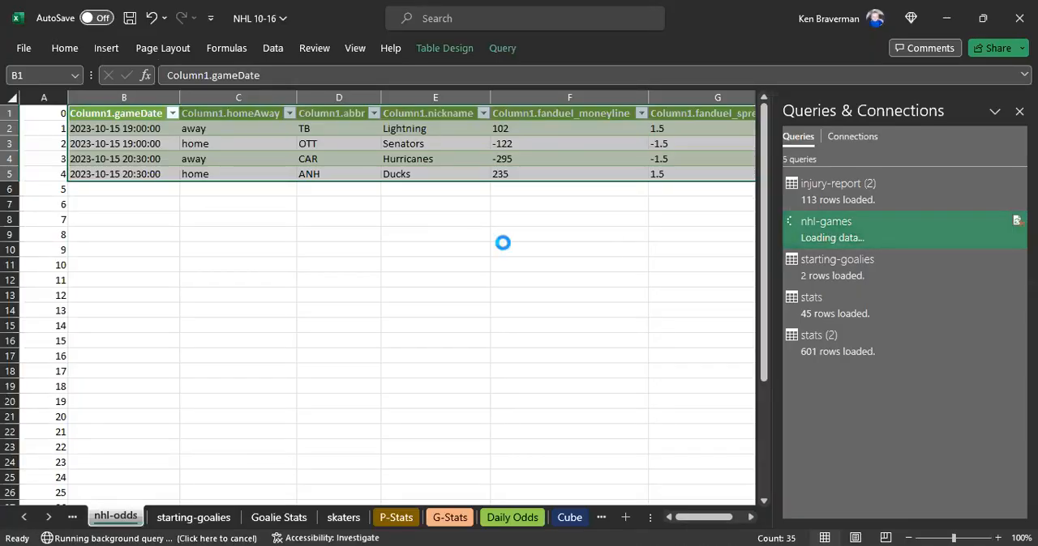
{"action": "left_click", "coordinate": [528, 328]}
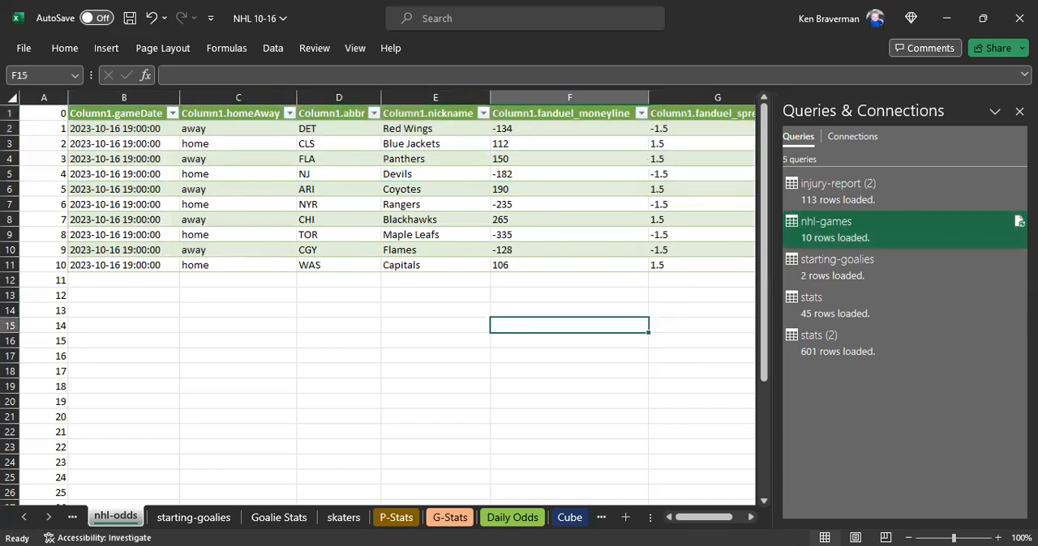
{"action": "left_click_drag", "start_coordinate": [145, 132], "coordinate": [536, 263]}
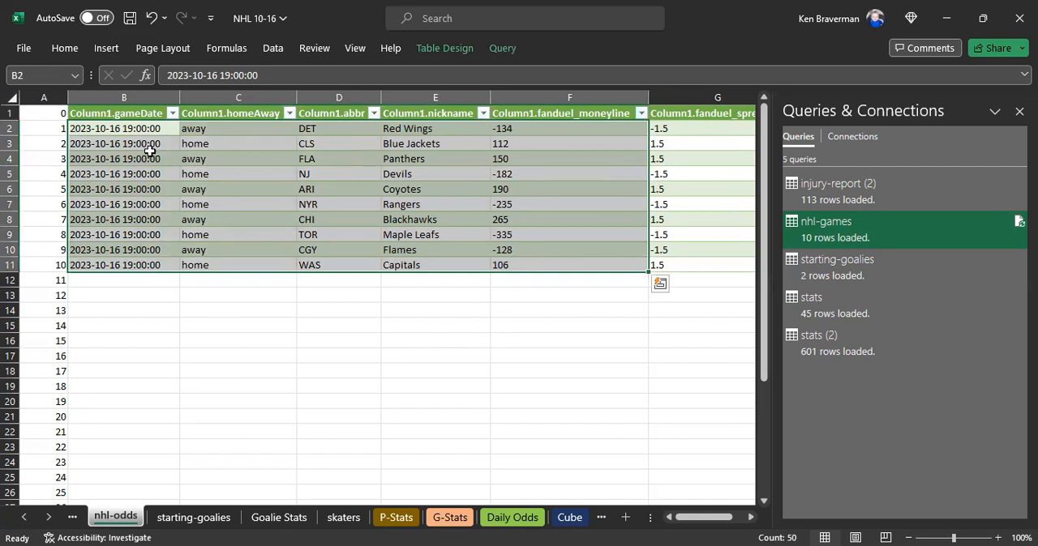
{"action": "left_click_drag", "start_coordinate": [132, 132], "coordinate": [154, 261]}
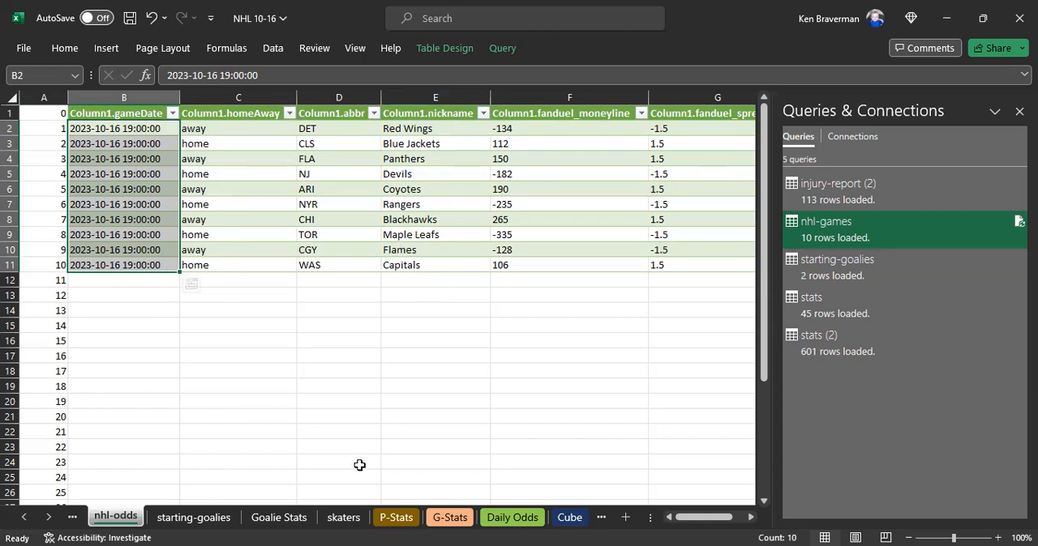
{"action": "left_click", "coordinate": [357, 326]}
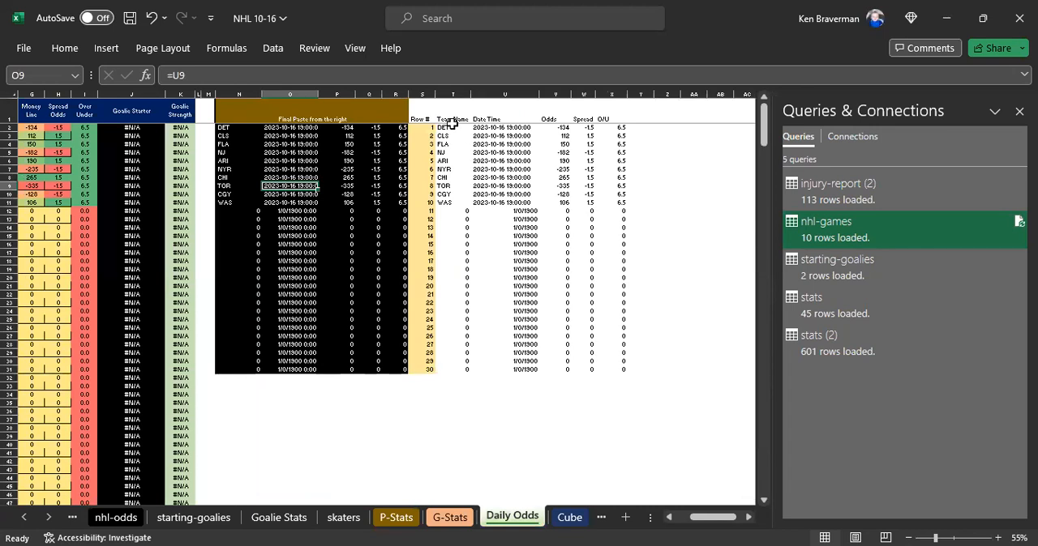
- Review the looked-up game rows on the Daily Odds sheet alongside the Final Paste block
{"action": "left_click_drag", "start_coordinate": [451, 123], "coordinate": [621, 203]}
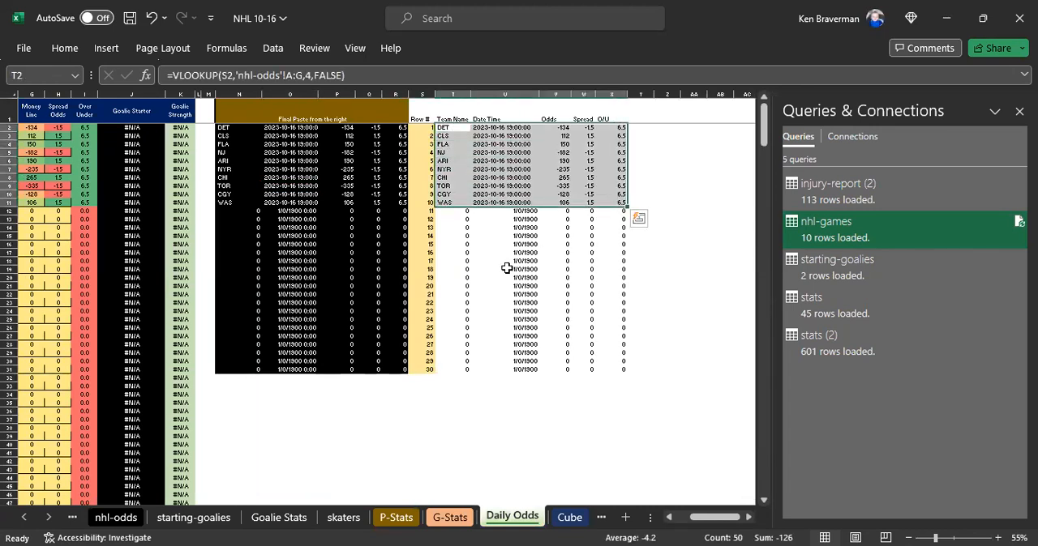
{"action": "left_click", "coordinate": [505, 276]}
{"action": "scroll", "coordinate": [373, 285], "scroll_direction": "up", "scroll_amount": 2}
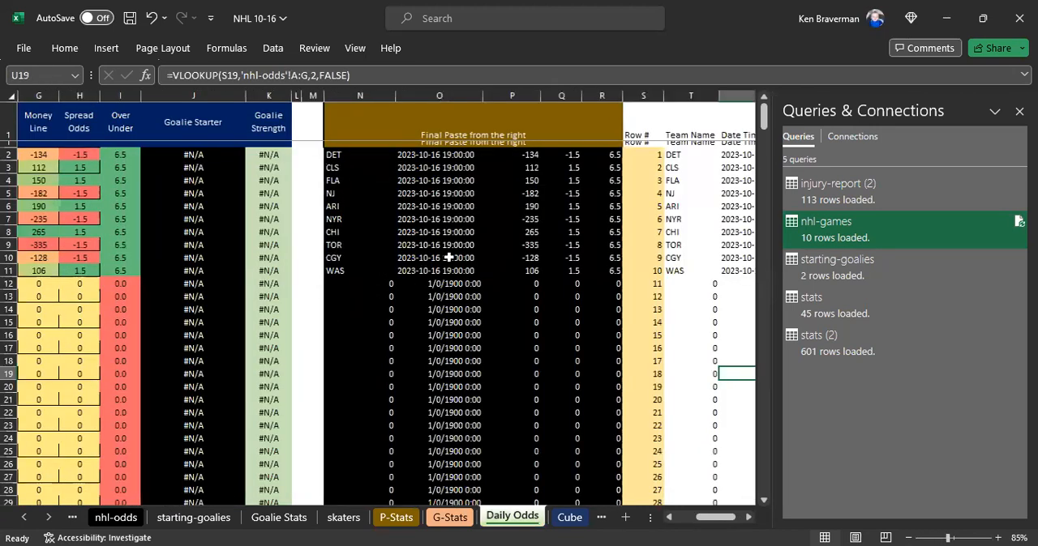
{"action": "left_click", "coordinate": [510, 271]}
{"action": "scroll", "coordinate": [386, 230], "scroll_direction": "right", "scroll_amount": 1}
{"action": "scroll", "coordinate": [386, 230], "scroll_direction": "down", "scroll_amount": 2}
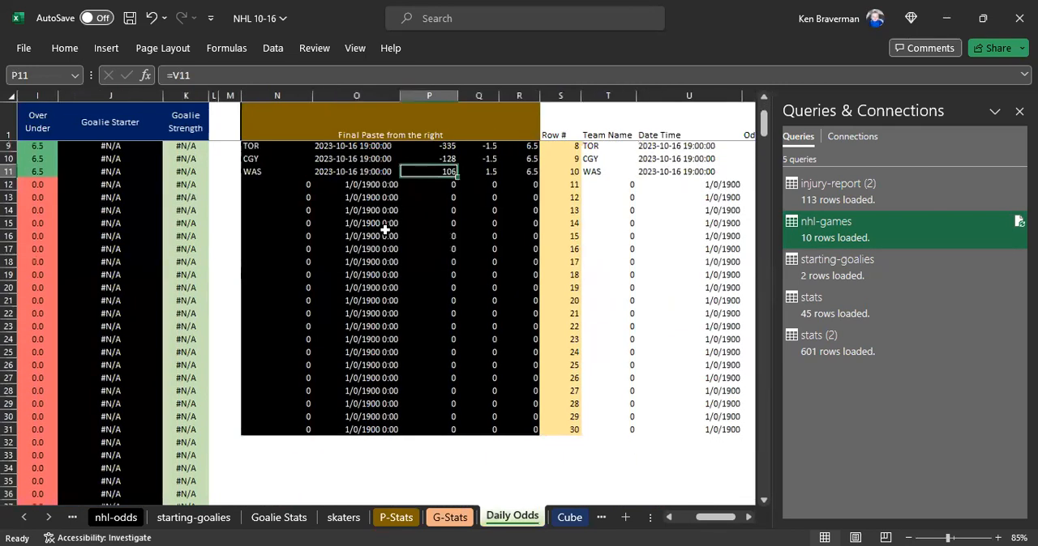
{"action": "scroll", "coordinate": [384, 228], "scroll_direction": "up", "scroll_amount": 3}
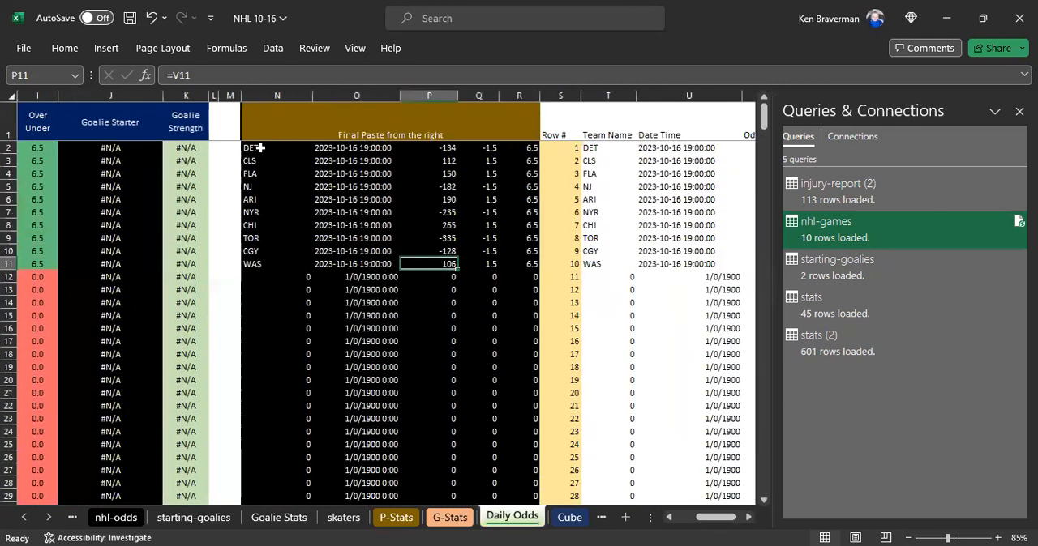
- Replace the formulas in N2:R11 of the Final Paste block with their values and compare them with the lookup rows
{"action": "left_click_drag", "start_coordinate": [260, 148], "coordinate": [525, 266]}
{"action": "key", "text": "ctrl+v"}
{"action": "right_click", "coordinate": [444, 182]}
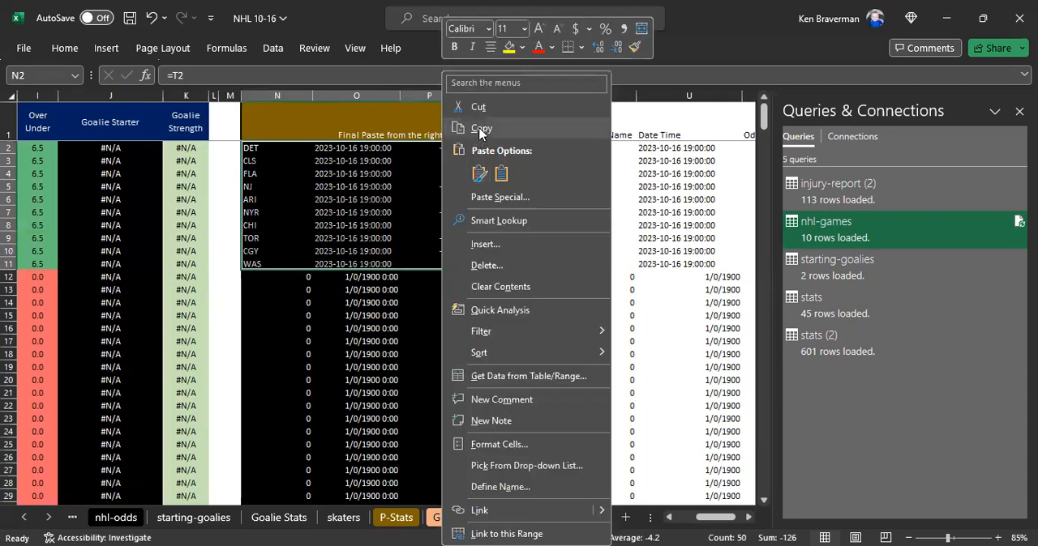
{"action": "left_click", "coordinate": [482, 128]}
{"action": "right_click", "coordinate": [416, 192]}
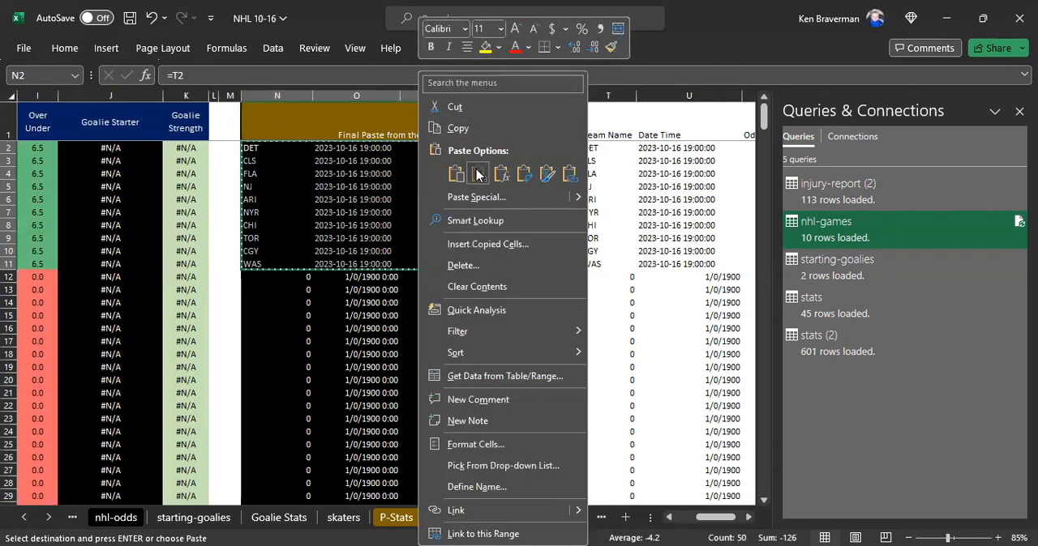
{"action": "left_click", "coordinate": [367, 327]}
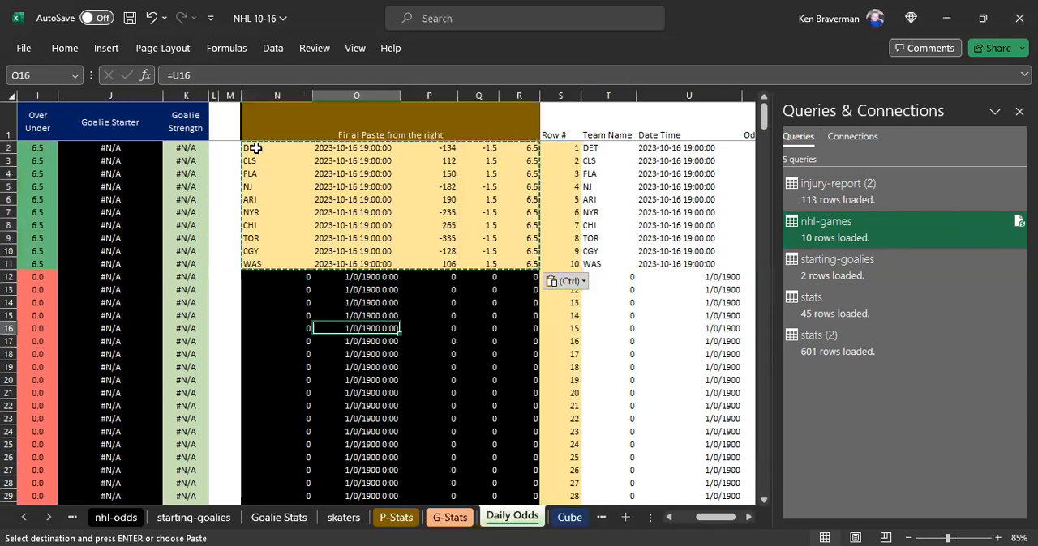
{"action": "left_click_drag", "start_coordinate": [256, 148], "coordinate": [517, 273]}
{"action": "left_click", "coordinate": [482, 311]}
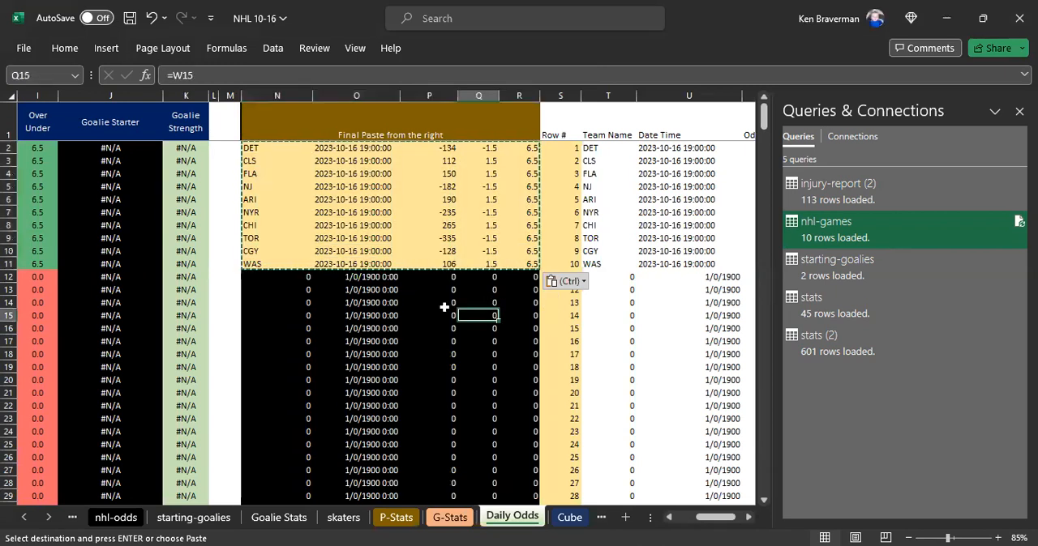
{"action": "left_click_drag", "start_coordinate": [588, 149], "coordinate": [702, 265]}
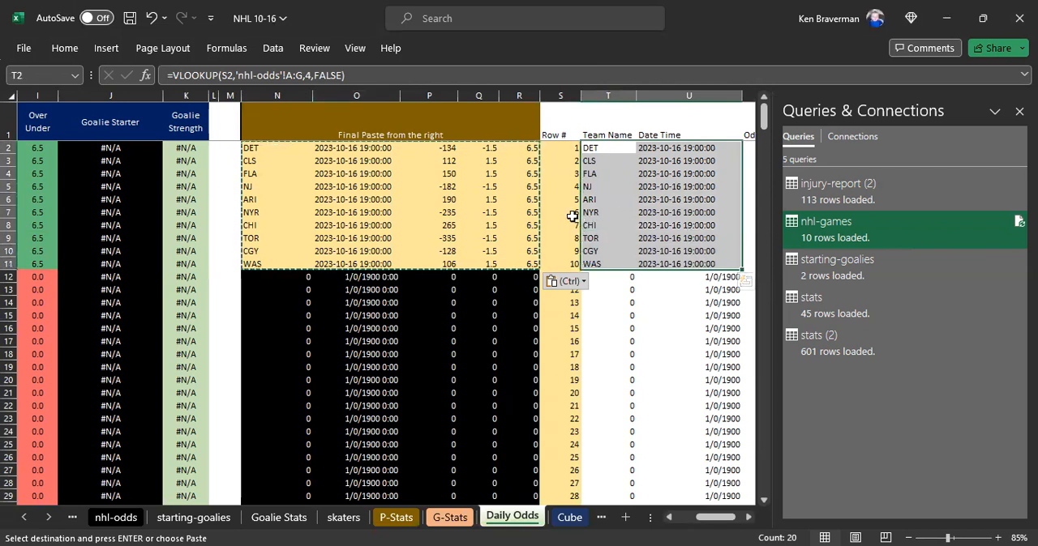
{"action": "left_click", "coordinate": [377, 329]}
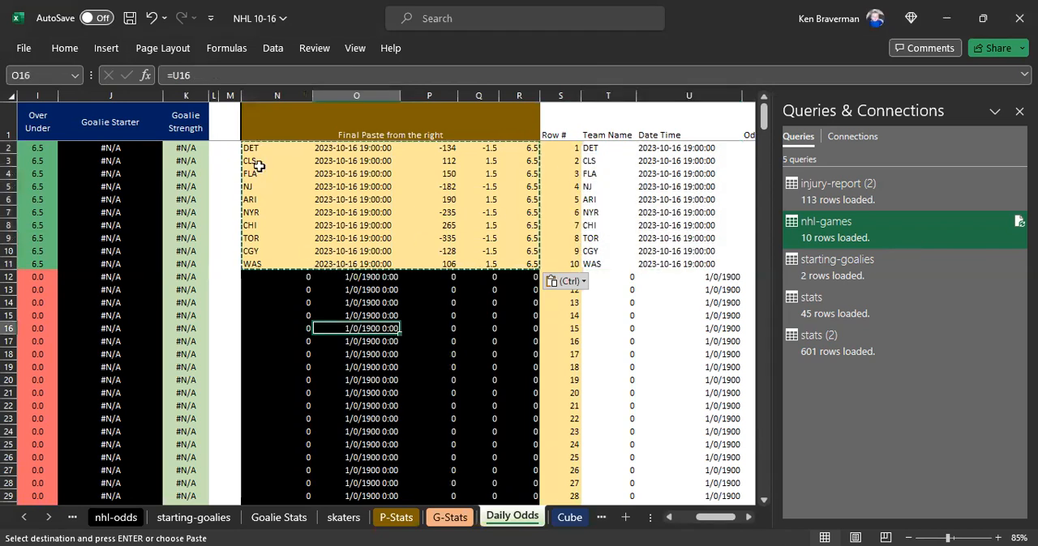
- Review the pasted game rows in N2:R11 of the Final Paste block
{"action": "left_click_drag", "start_coordinate": [255, 147], "coordinate": [529, 258]}
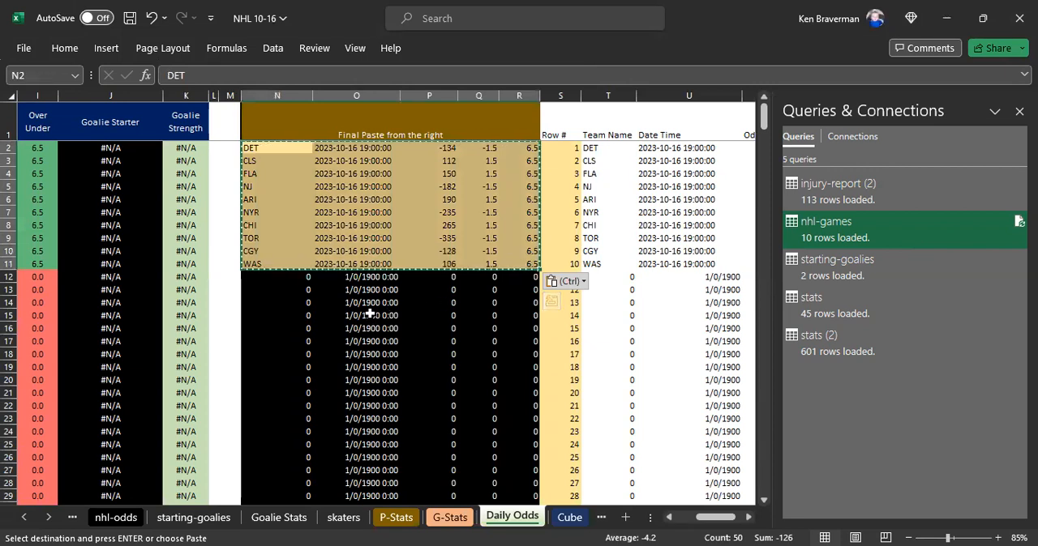
{"action": "left_click_drag", "start_coordinate": [248, 147], "coordinate": [514, 257]}
{"action": "left_click", "coordinate": [480, 289]}
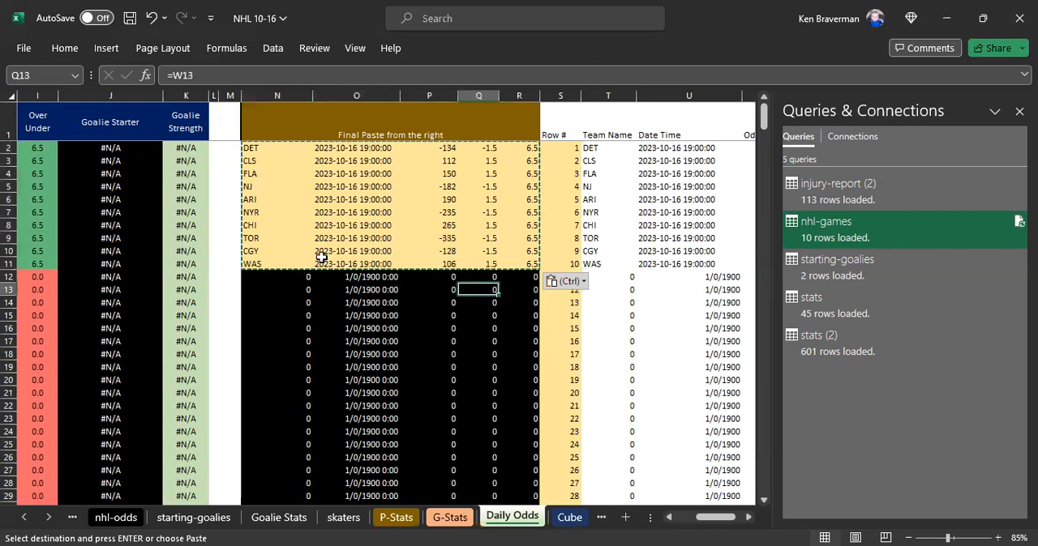
- Set the date in the Source step's URL of the starting-goalies query to 2023-10-16
{"action": "left_click", "coordinate": [822, 260]}
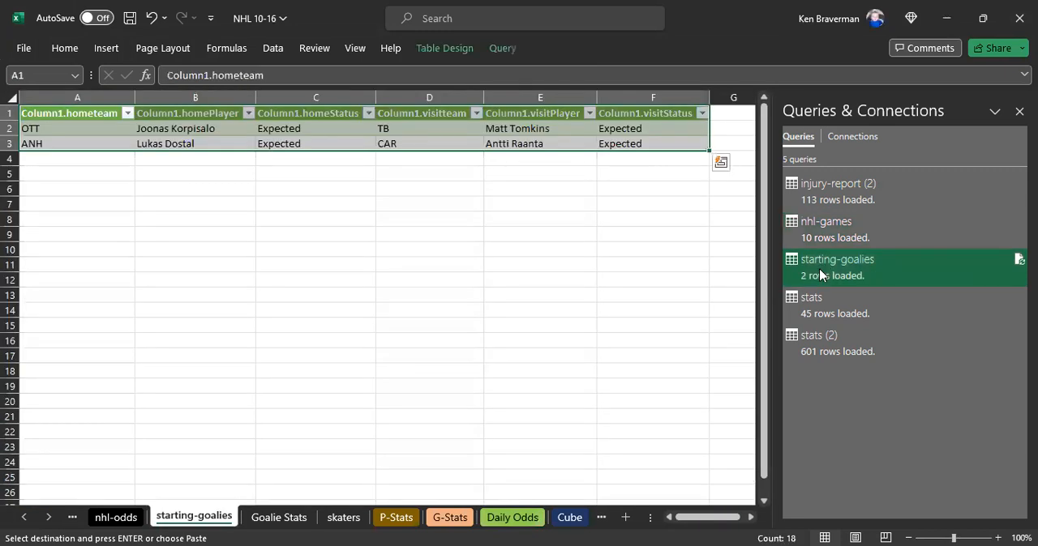
{"action": "right_click", "coordinate": [820, 275]}
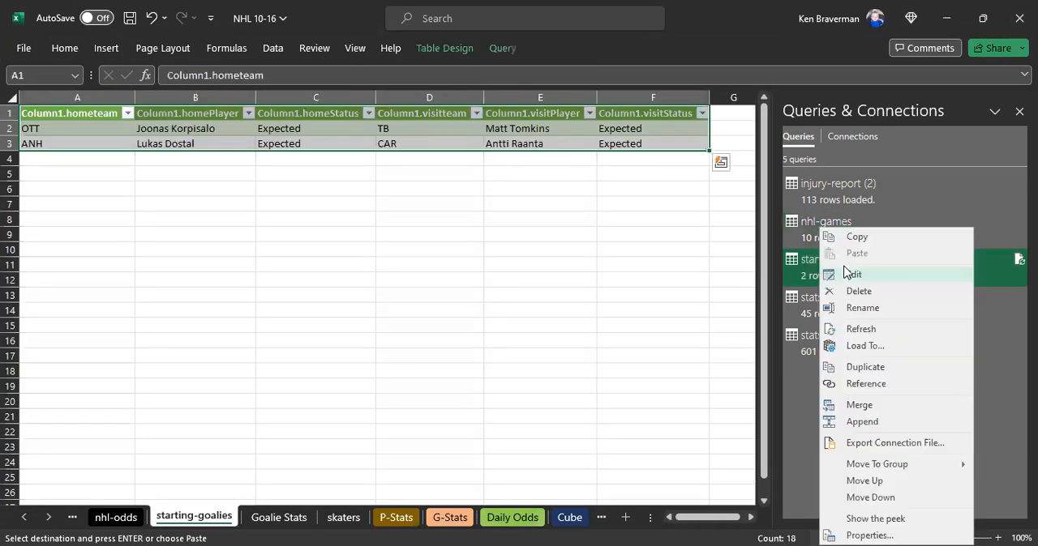
{"action": "left_click", "coordinate": [853, 276]}
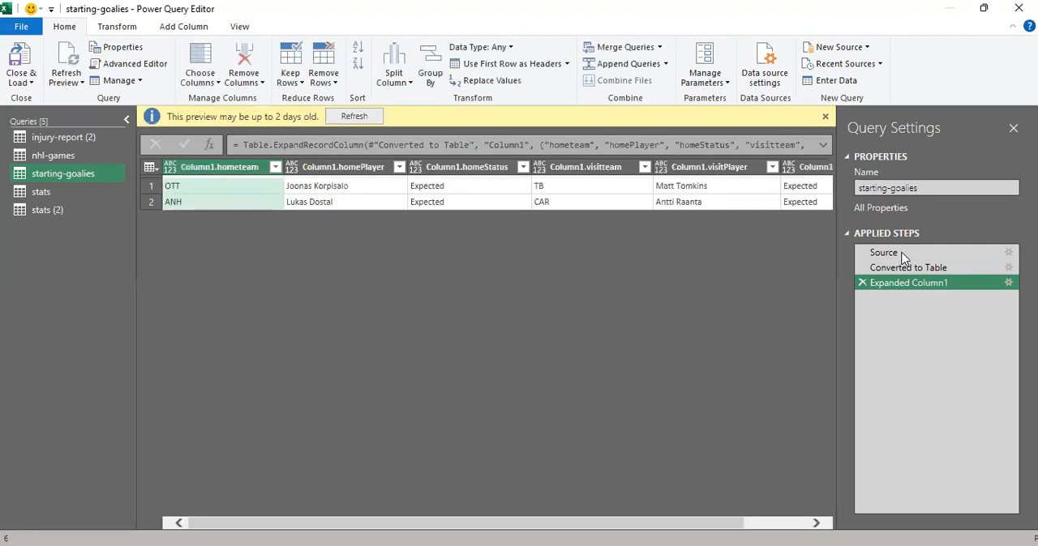
{"action": "left_click", "coordinate": [899, 254]}
{"action": "left_click", "coordinate": [754, 124]}
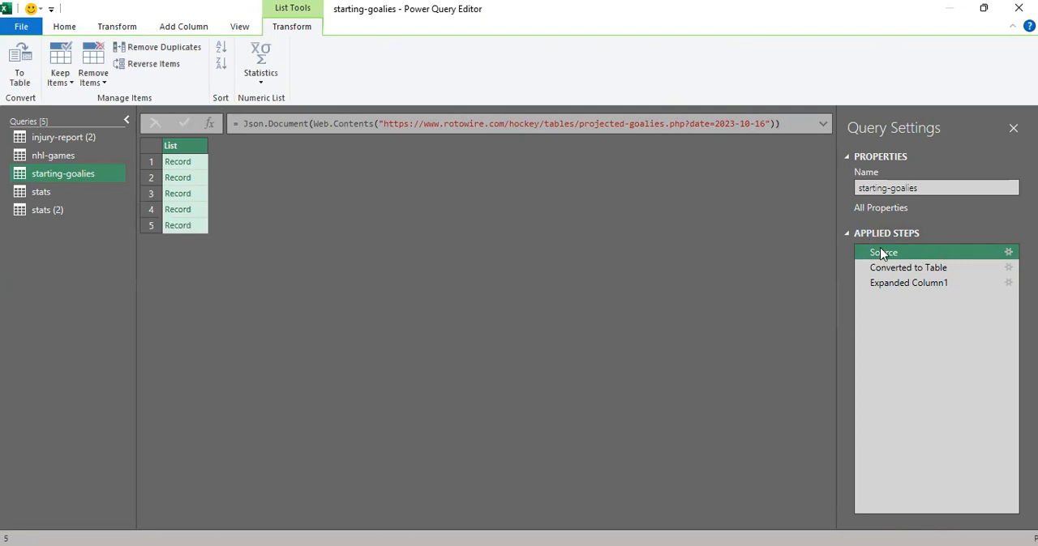
- Load the edited starting-goalies query back into its sheet and dismiss the list of queries and connections
{"action": "left_click", "coordinate": [892, 284]}
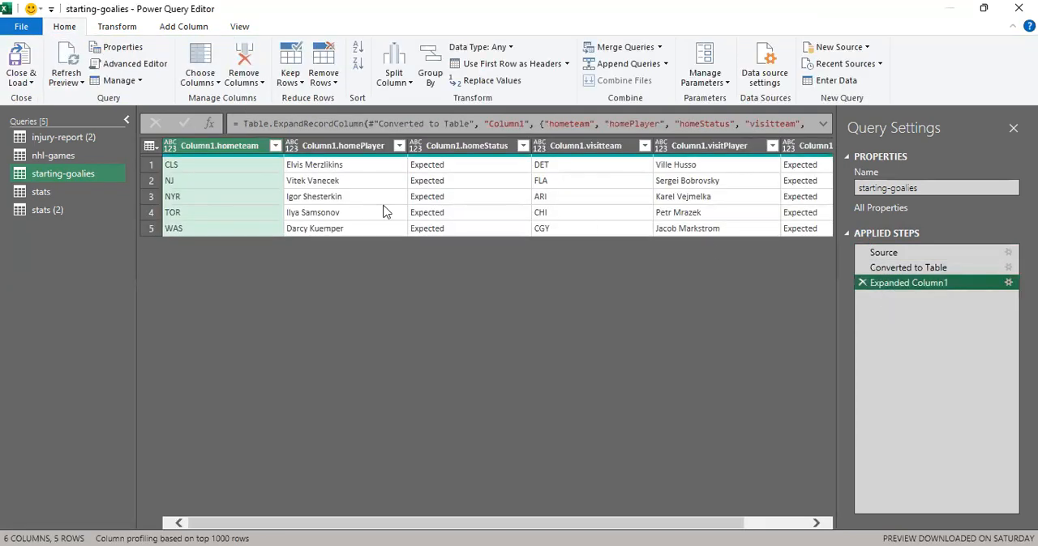
{"action": "left_click", "coordinate": [21, 59]}
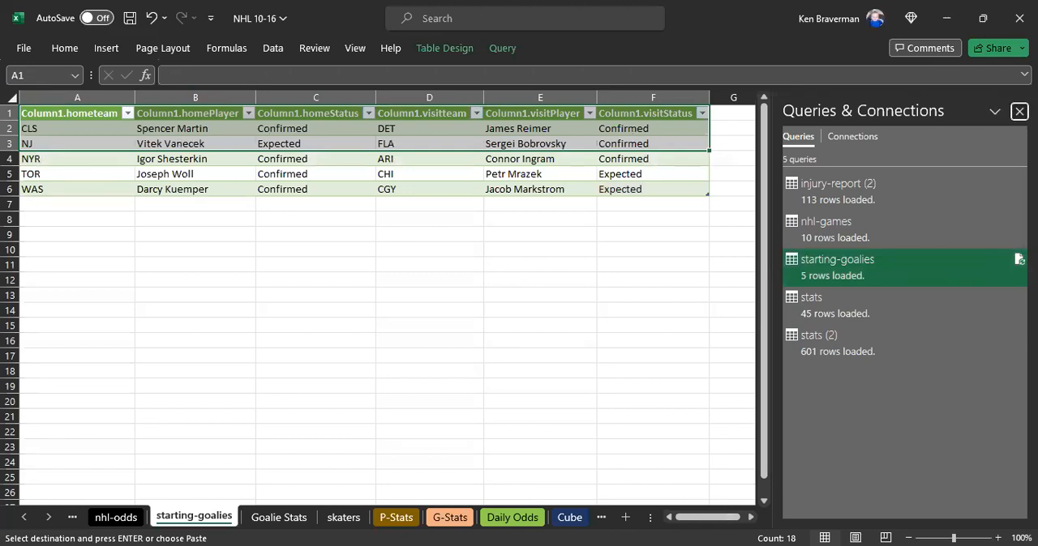
{"action": "left_click", "coordinate": [1020, 111]}
{"action": "left_click_drag", "start_coordinate": [875, 517], "coordinate": [817, 517]}
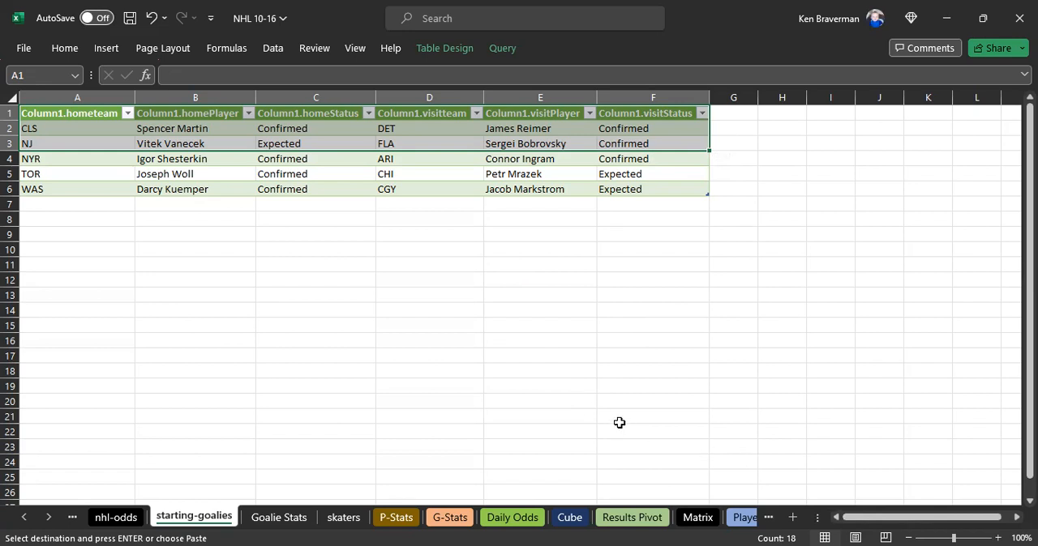
- Refresh all data sources in the workbook
{"action": "left_click", "coordinate": [260, 311]}
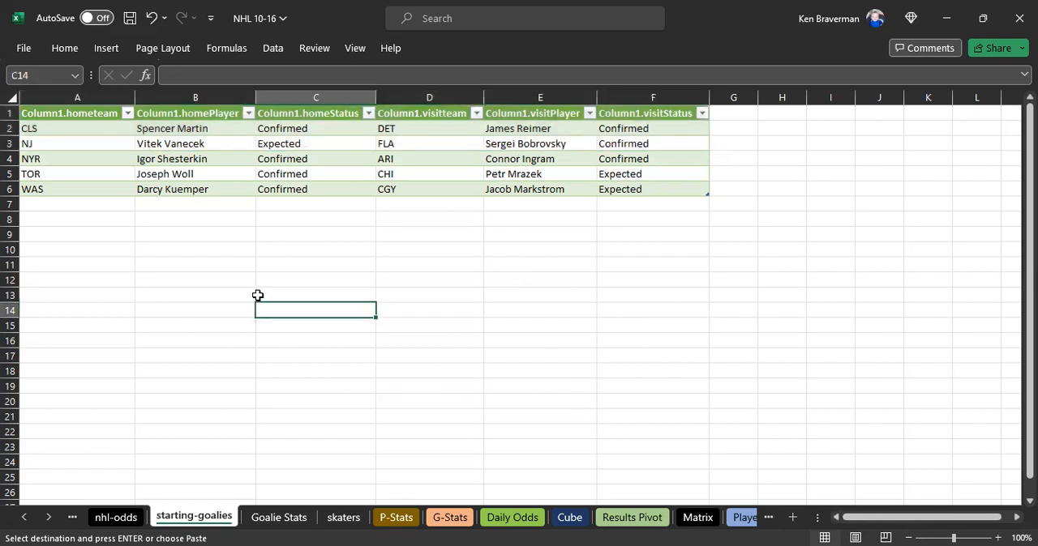
{"action": "left_click", "coordinate": [274, 50]}
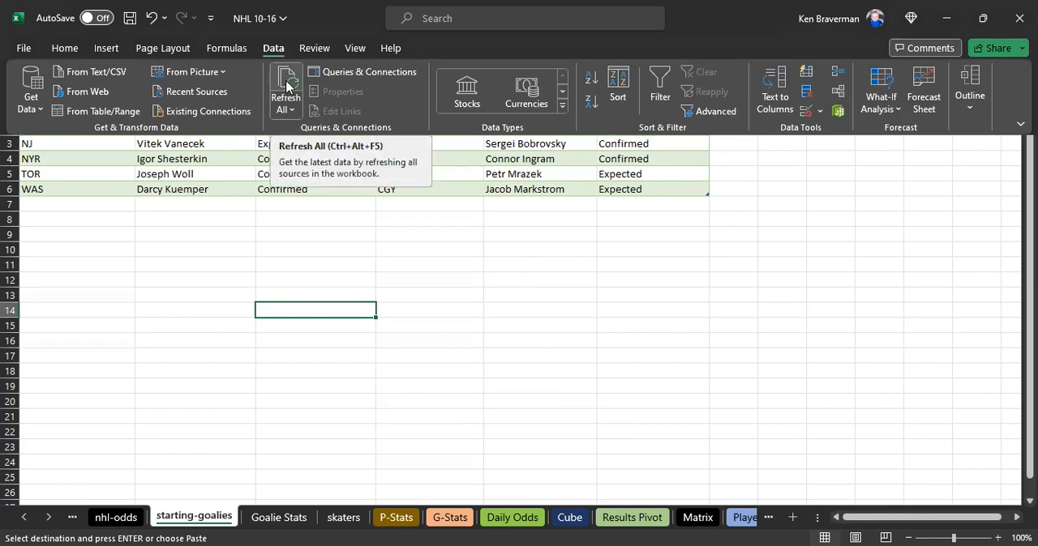
{"action": "left_click", "coordinate": [286, 86]}
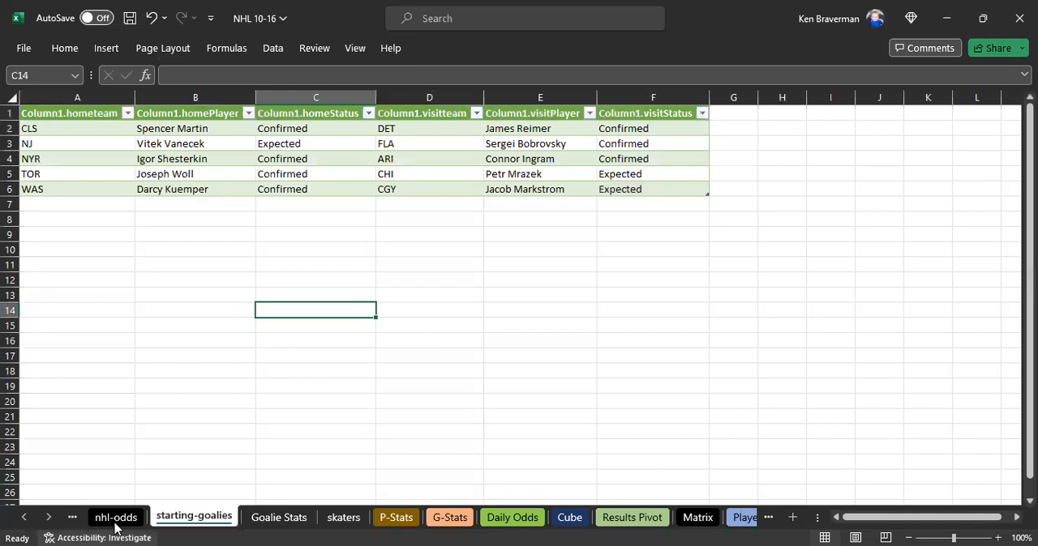
- Review the refreshed data on the Injury, nhl-odds and starting-goalies sheets
{"action": "left_click", "coordinate": [25, 518]}
{"action": "left_click", "coordinate": [106, 517]}
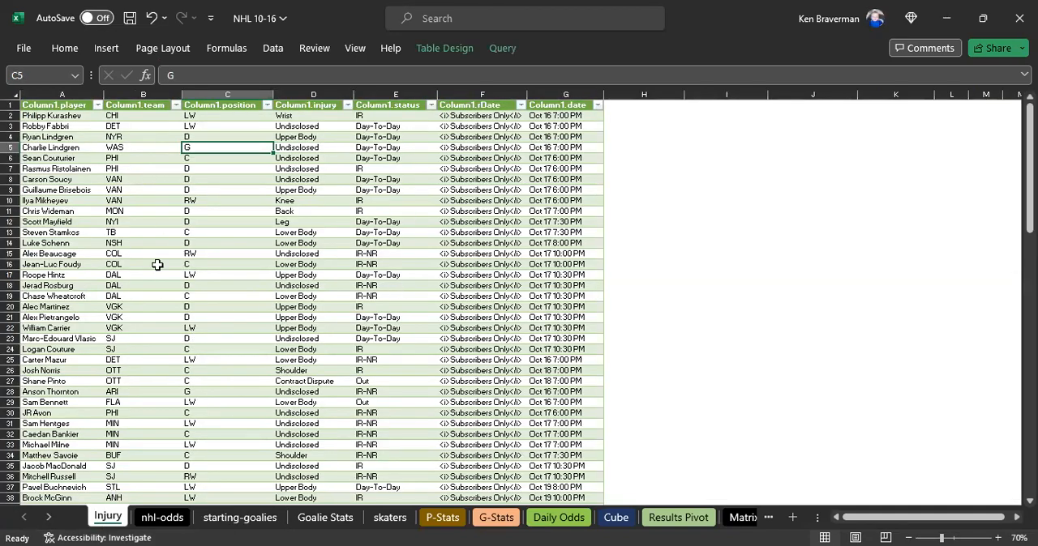
{"action": "left_click", "coordinate": [156, 517]}
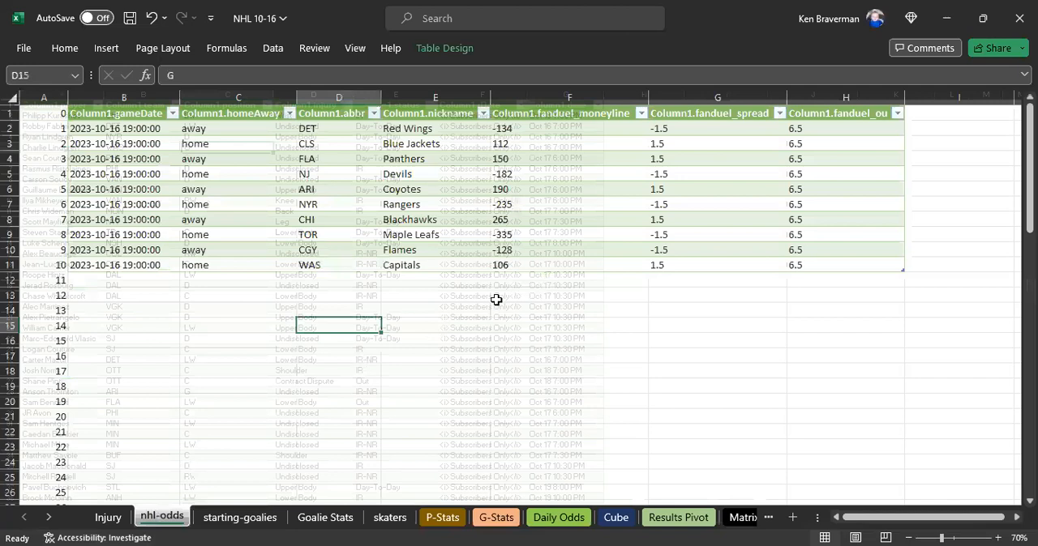
{"action": "left_click", "coordinate": [230, 519]}
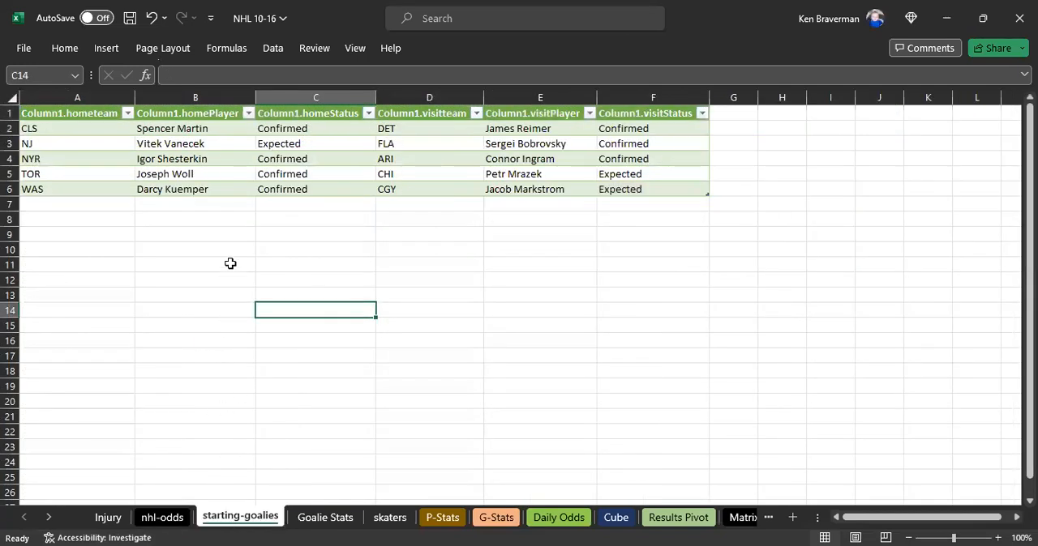
- Fill helper columns A:E on the Goalie Stats sheet down from rows 37:38 past the last goalie row
{"action": "left_click", "coordinate": [321, 518]}
{"action": "scroll", "coordinate": [173, 293], "scroll_direction": "up", "scroll_amount": 7}
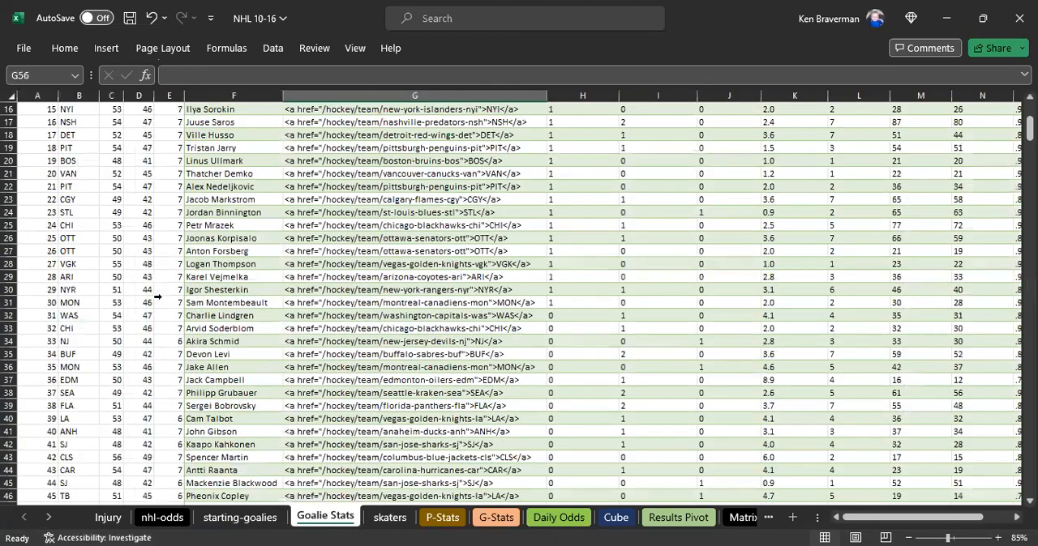
{"action": "scroll", "coordinate": [142, 300], "scroll_direction": "down", "scroll_amount": 1, "text": "ctrl"}
{"action": "scroll", "coordinate": [142, 300], "scroll_direction": "up", "scroll_amount": 1}
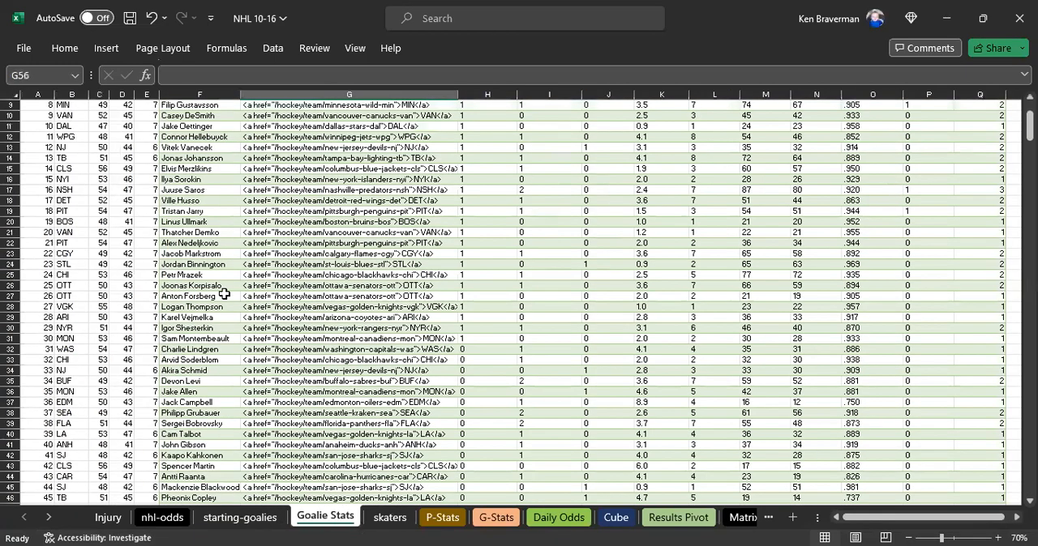
{"action": "scroll", "coordinate": [218, 312], "scroll_direction": "down", "scroll_amount": 4}
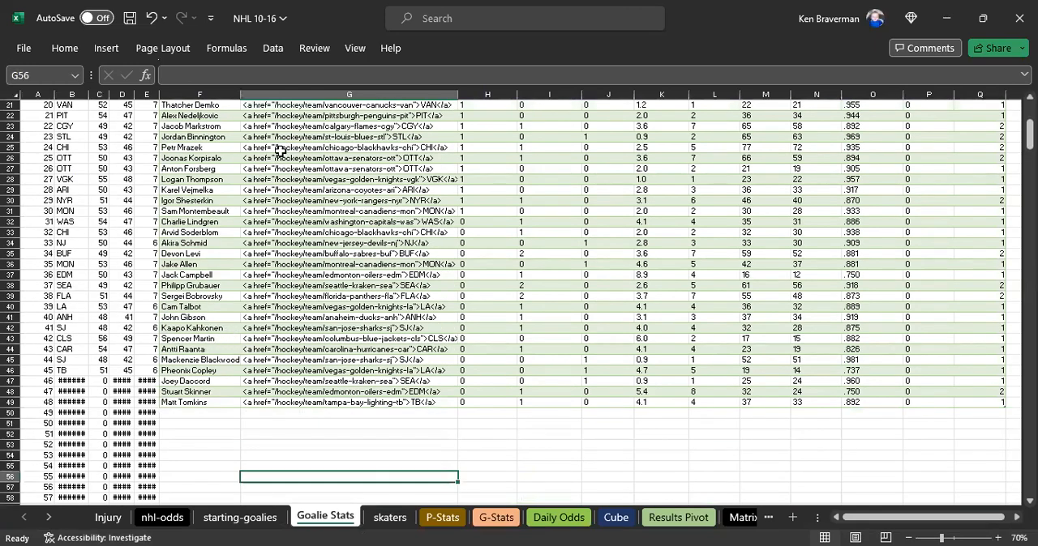
{"action": "scroll", "coordinate": [233, 174], "scroll_direction": "up", "scroll_amount": 1}
{"action": "left_click", "coordinate": [118, 347]}
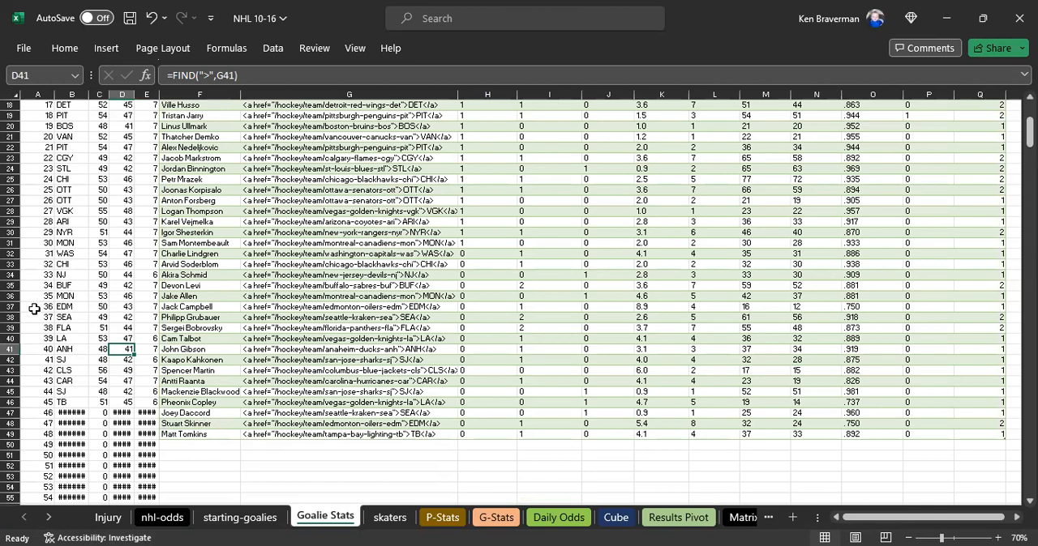
{"action": "left_click_drag", "start_coordinate": [34, 309], "coordinate": [156, 325]}
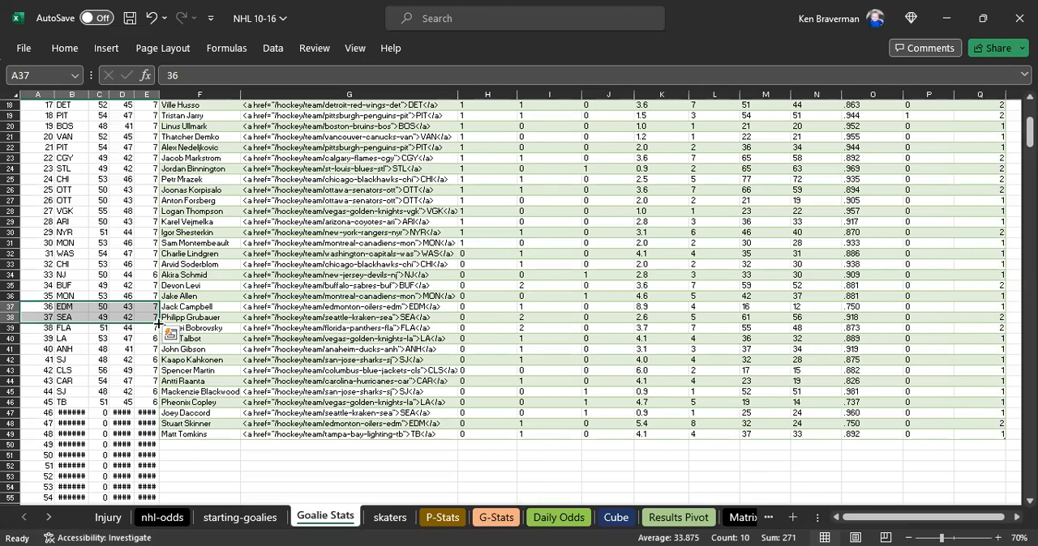
{"action": "double_click", "coordinate": [158, 322]}
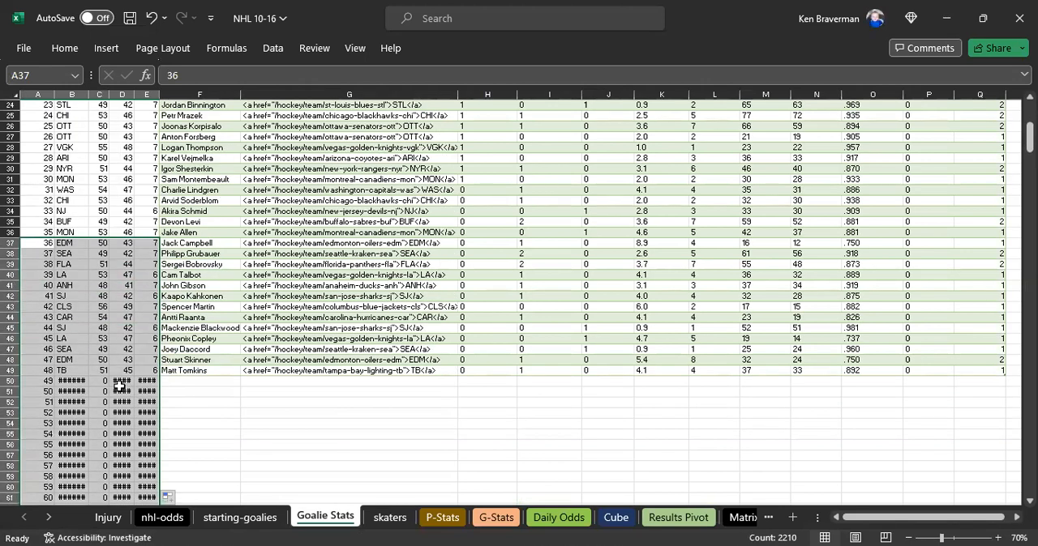
{"action": "left_click", "coordinate": [99, 370]}
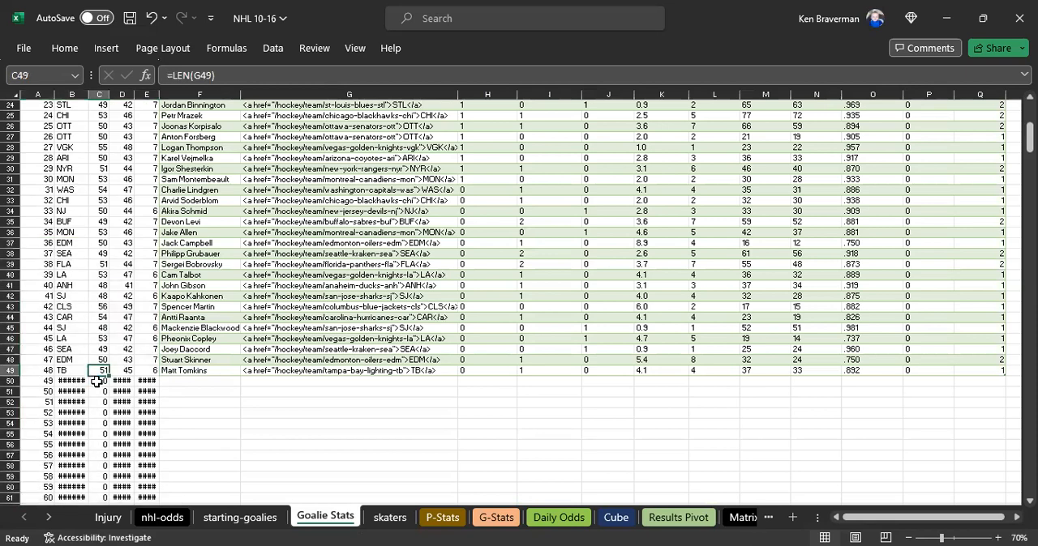
- Check the extracted team codes and helper formulas beside the last goalies on Goalie Stats
{"action": "scroll", "coordinate": [99, 371], "scroll_direction": "up", "scroll_amount": 1}
{"action": "left_click_drag", "start_coordinate": [869, 523], "coordinate": [857, 523]}
{"action": "scroll", "coordinate": [113, 405], "scroll_direction": "down", "scroll_amount": 2}
{"action": "left_click", "coordinate": [342, 459]}
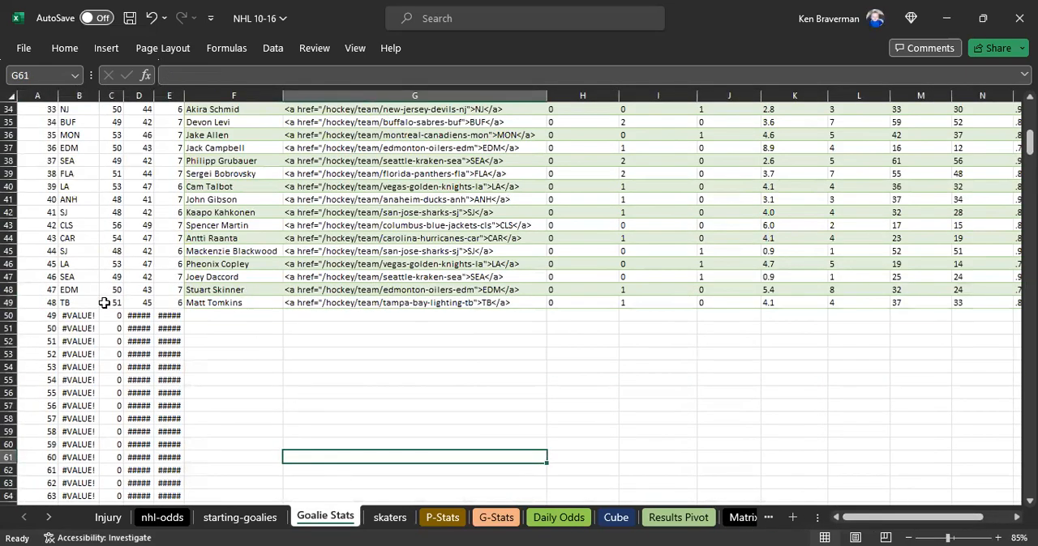
{"action": "left_click", "coordinate": [72, 276]}
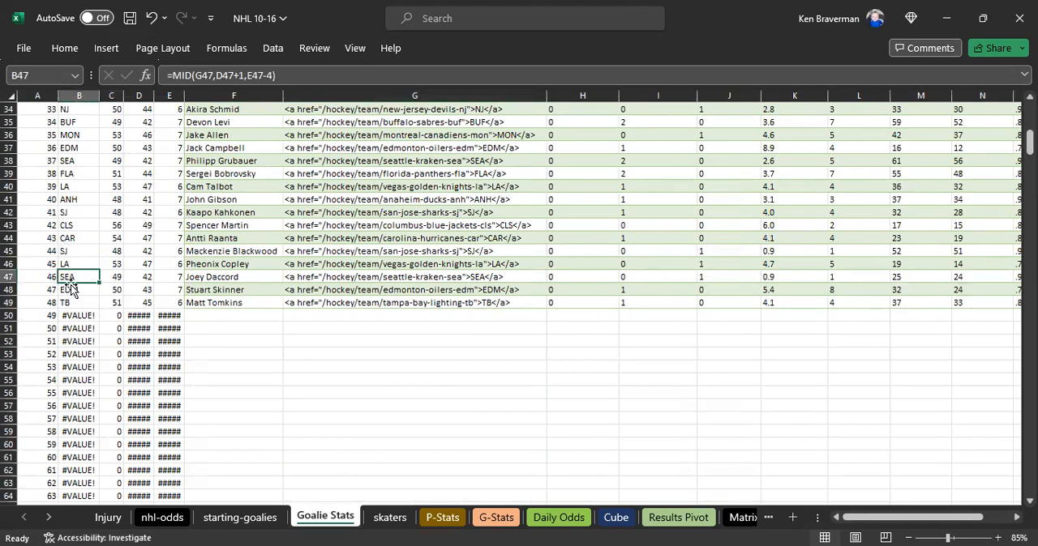
{"action": "left_click_drag", "start_coordinate": [44, 227], "coordinate": [163, 244]}
{"action": "left_click", "coordinate": [244, 380]}
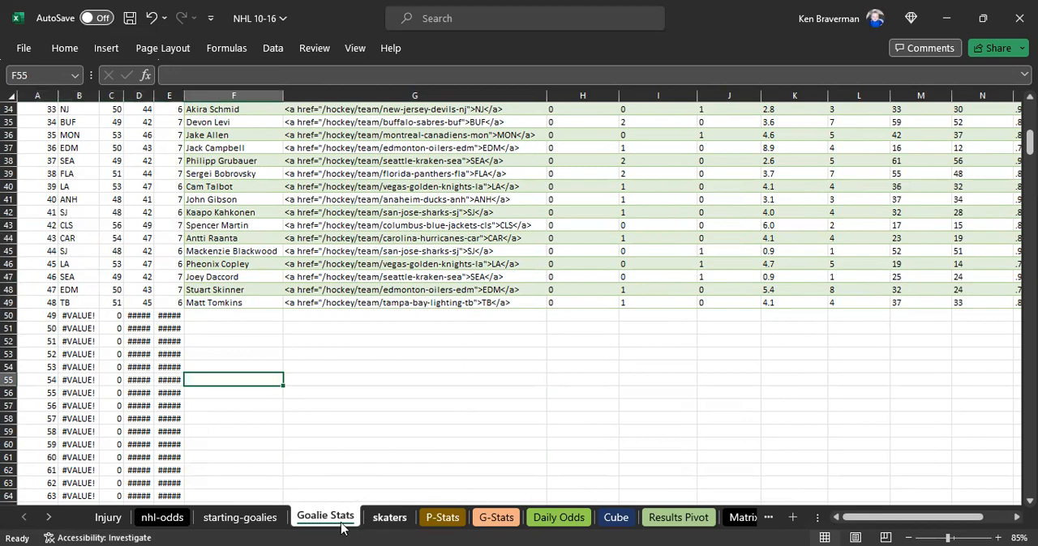
- Check on the skaters sheet how far helper columns A:E extend alongside the last player rows
{"action": "left_click", "coordinate": [384, 521]}
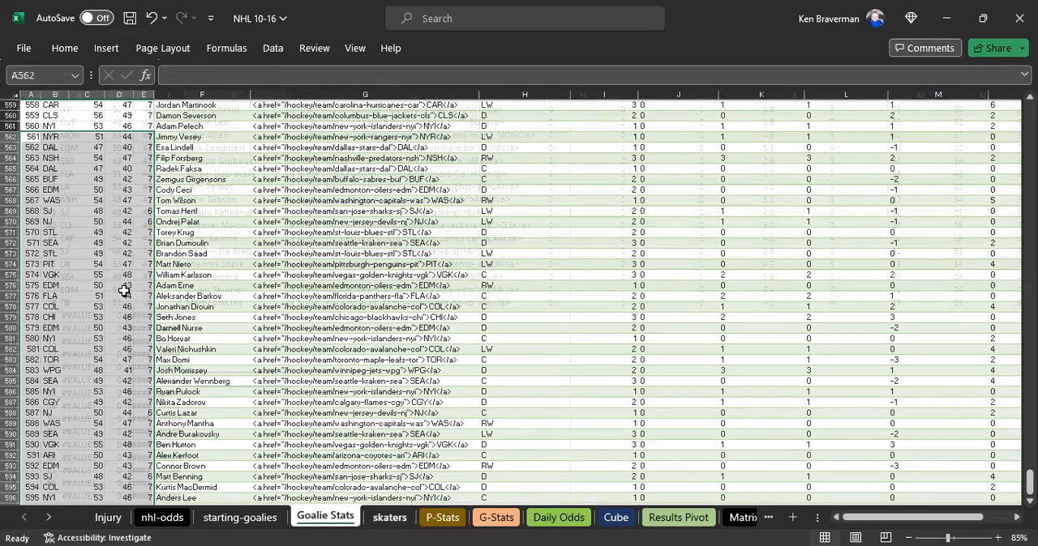
{"action": "scroll", "coordinate": [123, 291], "scroll_direction": "down", "scroll_amount": 11}
{"action": "left_click", "coordinate": [199, 274]}
{"action": "left_click_drag", "start_coordinate": [59, 190], "coordinate": [145, 199]}
{"action": "left_click", "coordinate": [174, 234]}
{"action": "left_click_drag", "start_coordinate": [31, 221], "coordinate": [152, 497]}
{"action": "left_click", "coordinate": [186, 420]}
{"action": "scroll", "coordinate": [268, 369], "scroll_direction": "up", "scroll_amount": 13}
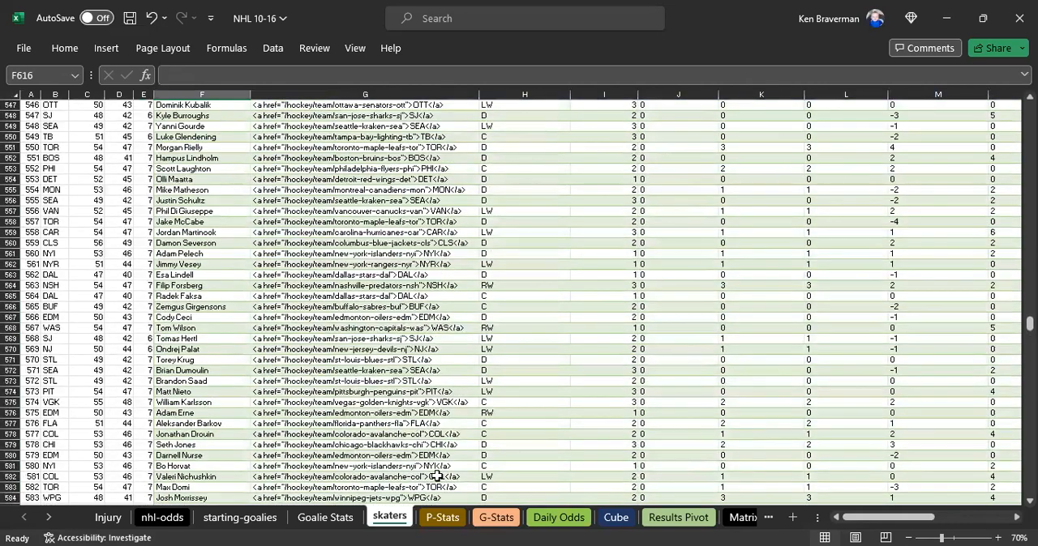
- Inspect the Streamlined Name and Full Team Name lookups on P-Stats for missing matches, working back up to the first player
{"action": "left_click", "coordinate": [442, 517]}
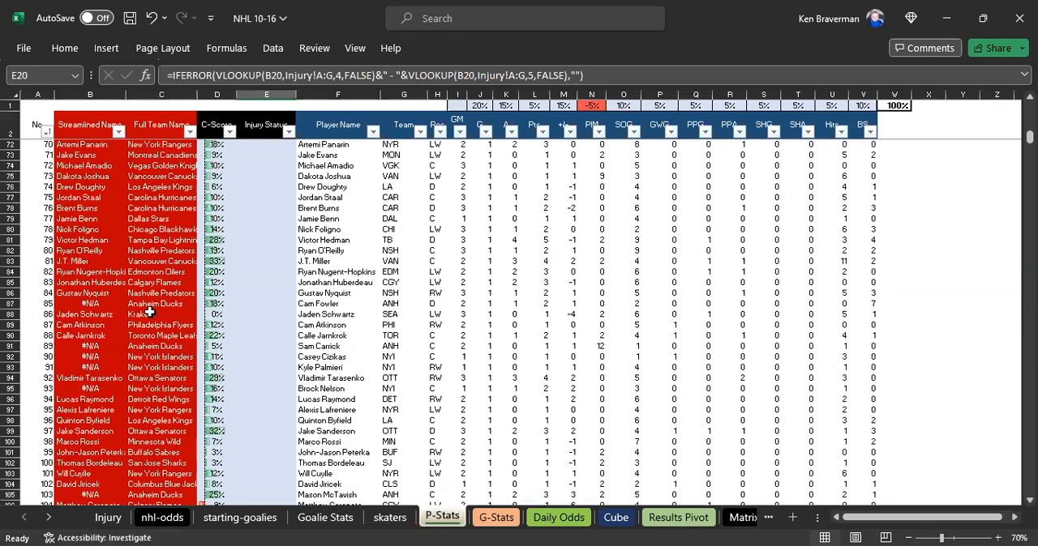
{"action": "left_click", "coordinate": [146, 314]}
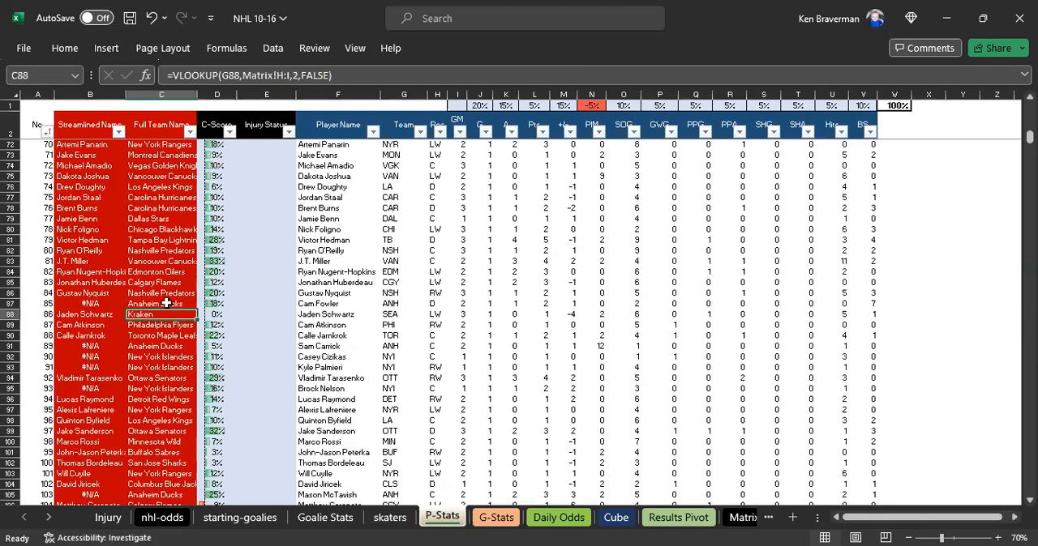
{"action": "left_click", "coordinate": [148, 356]}
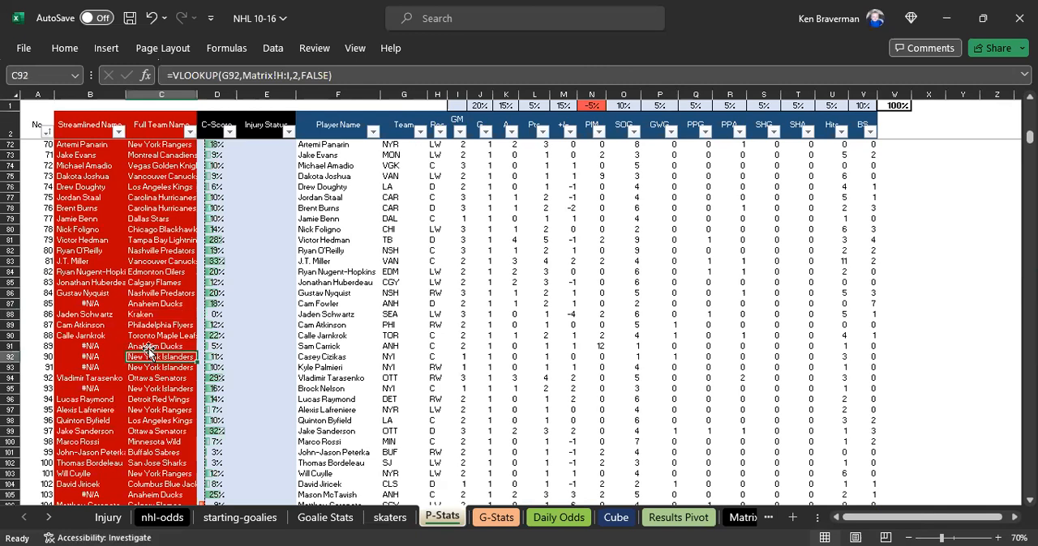
{"action": "left_click", "coordinate": [100, 320]}
{"action": "left_click", "coordinate": [98, 303]}
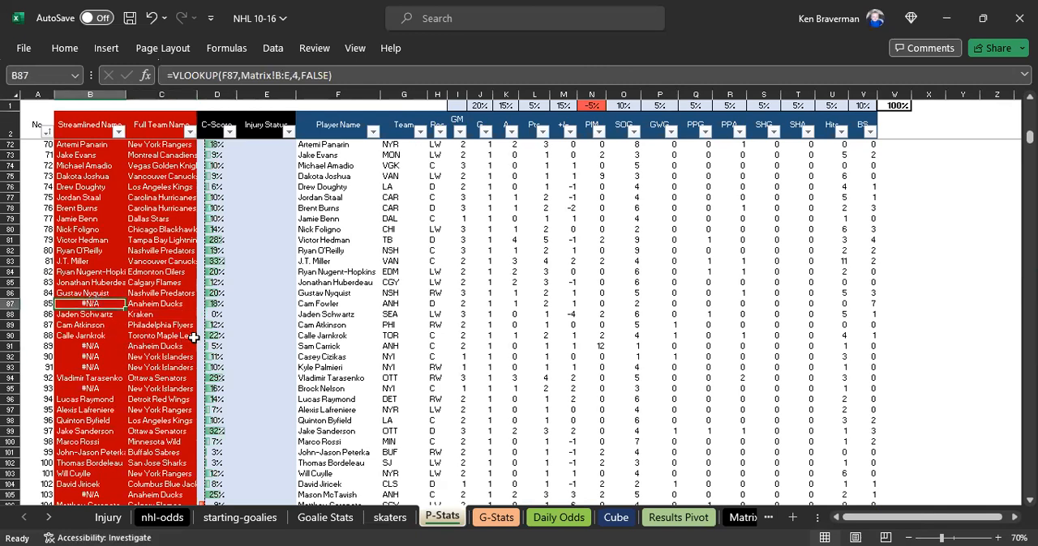
{"action": "scroll", "coordinate": [352, 349], "scroll_direction": "down", "scroll_amount": 2}
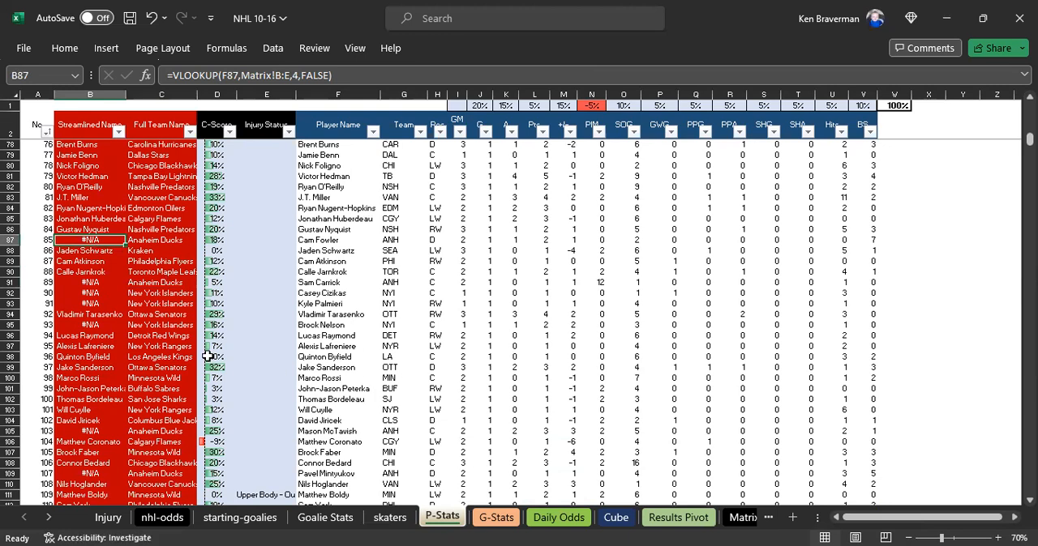
{"action": "scroll", "coordinate": [207, 357], "scroll_direction": "up", "scroll_amount": 6}
{"action": "left_click", "coordinate": [93, 252]}
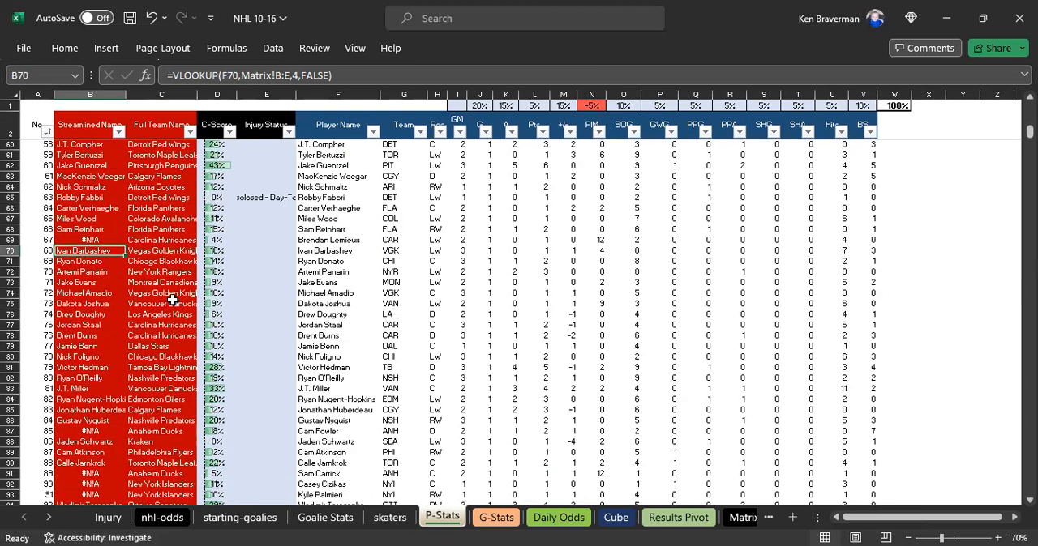
{"action": "left_click", "coordinate": [90, 240]}
{"action": "scroll", "coordinate": [122, 267], "scroll_direction": "up", "scroll_amount": 4}
{"action": "scroll", "coordinate": [183, 296], "scroll_direction": "up", "scroll_amount": 8}
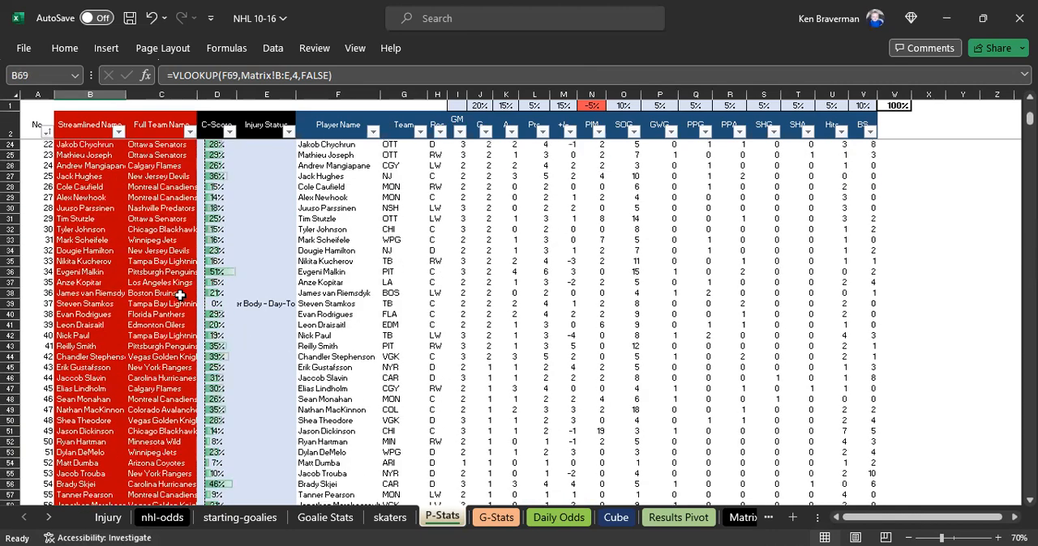
{"action": "scroll", "coordinate": [180, 295], "scroll_direction": "up", "scroll_amount": 1}
{"action": "scroll", "coordinate": [139, 263], "scroll_direction": "up", "scroll_amount": 1}
{"action": "scroll", "coordinate": [118, 146], "scroll_direction": "up", "scroll_amount": 5}
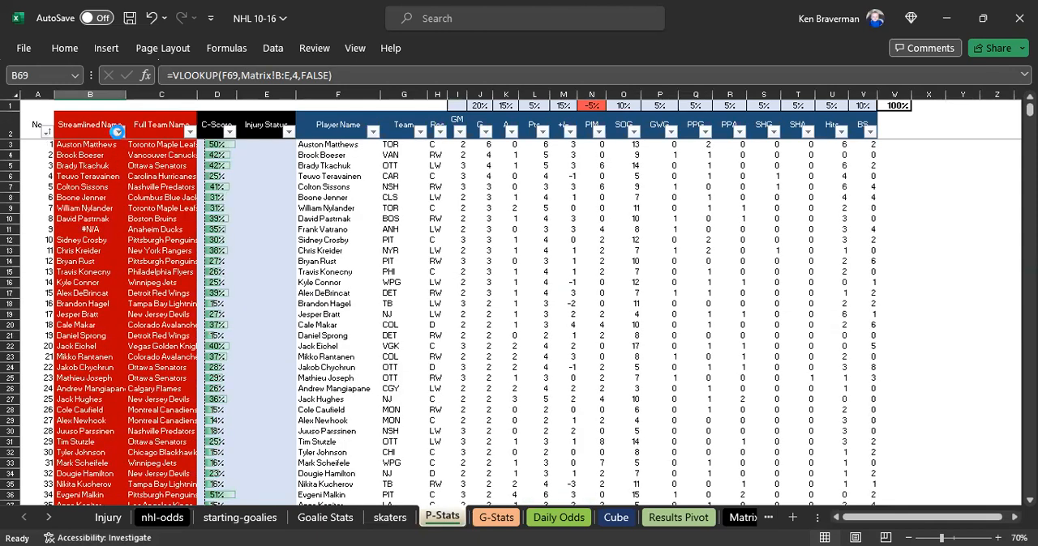
- Sort P-Stats by Streamlined Name from Z to A and find where the players with missing names end
{"action": "left_click", "coordinate": [118, 131]}
{"action": "left_click", "coordinate": [117, 174]}
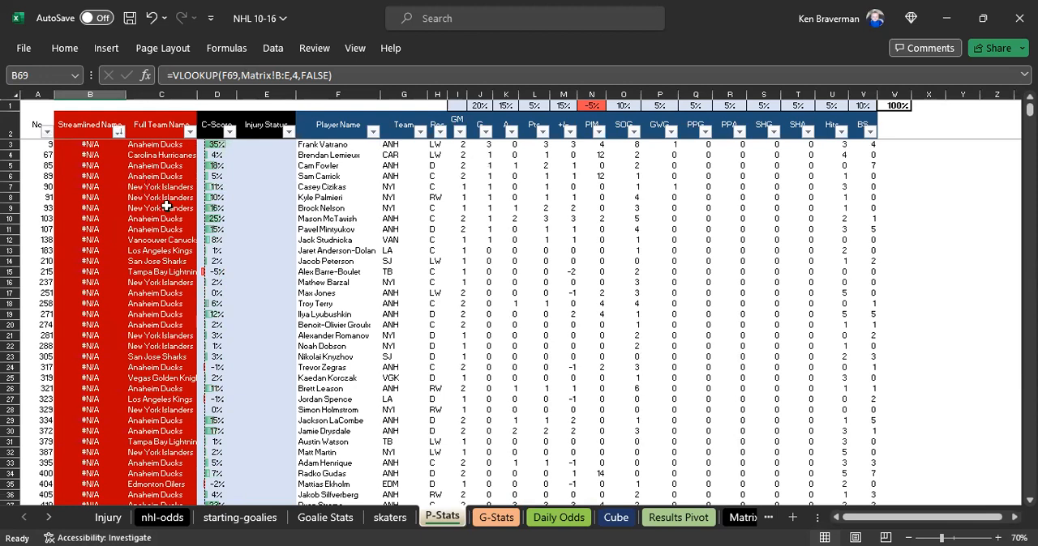
{"action": "left_click", "coordinate": [170, 218]}
{"action": "scroll", "coordinate": [122, 344], "scroll_direction": "down", "scroll_amount": 10}
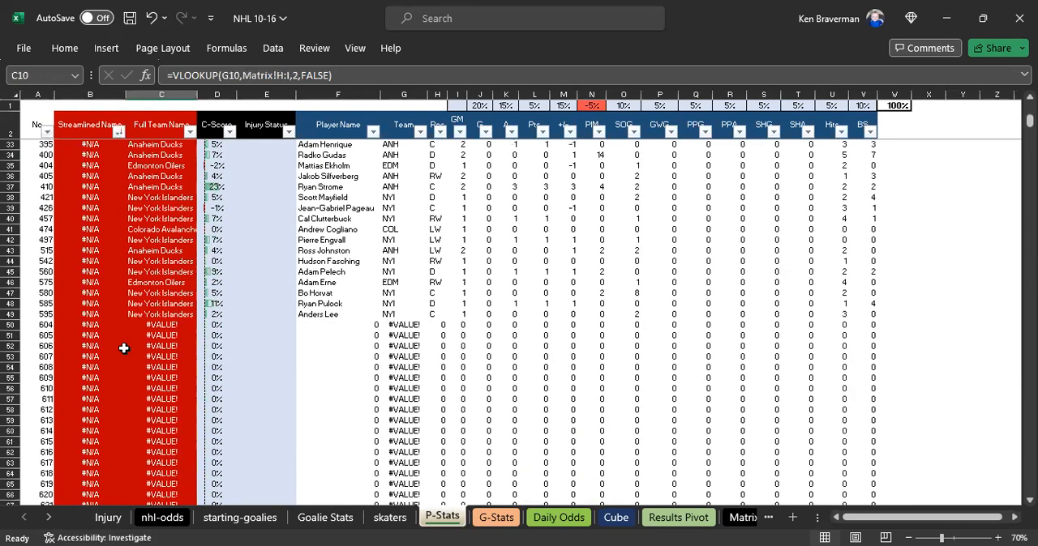
{"action": "left_click", "coordinate": [89, 314]}
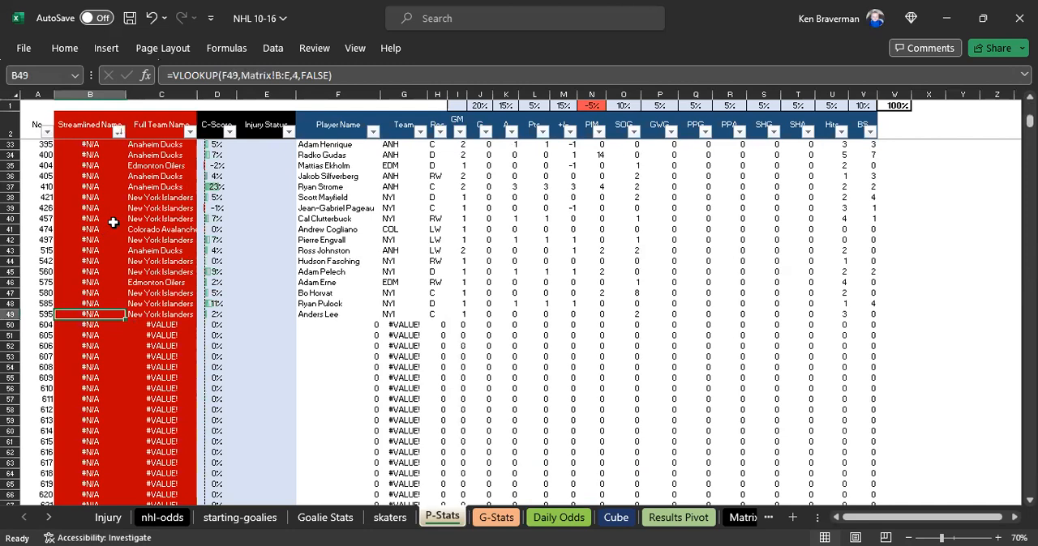
{"action": "scroll", "coordinate": [113, 222], "scroll_direction": "up", "scroll_amount": 4}
{"action": "left_click", "coordinate": [80, 378]}
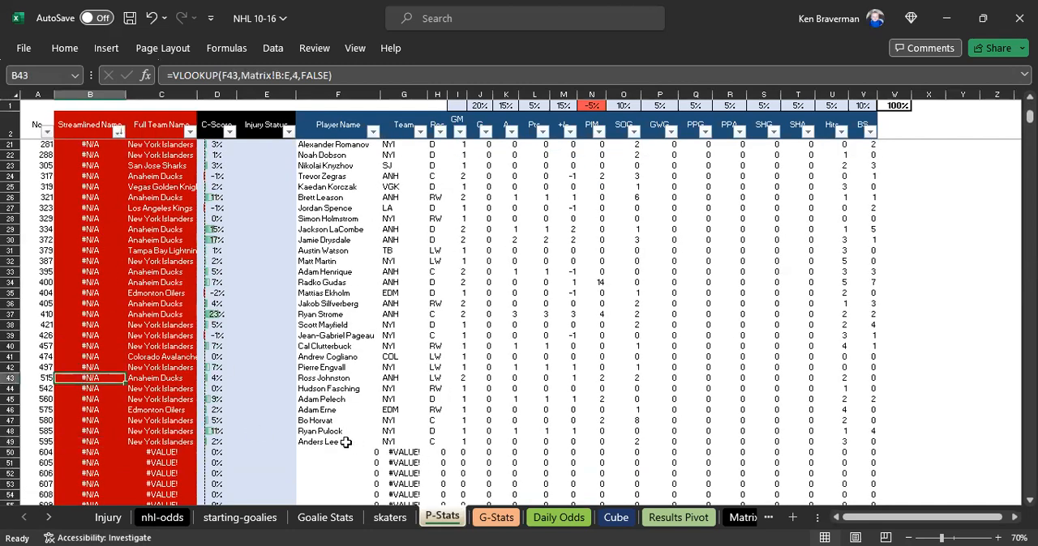
- Copy the Player Name, Team and Pos of the unmatched players (F3:H49) and paste them as values into Matrix from B605
{"action": "left_click_drag", "start_coordinate": [321, 442], "coordinate": [428, 146]}
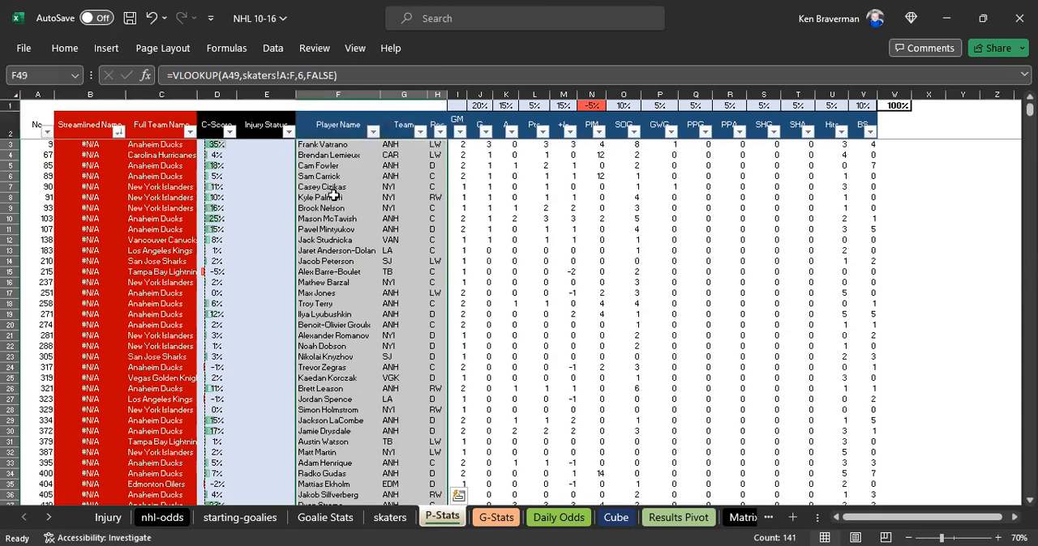
{"action": "right_click", "coordinate": [333, 196]}
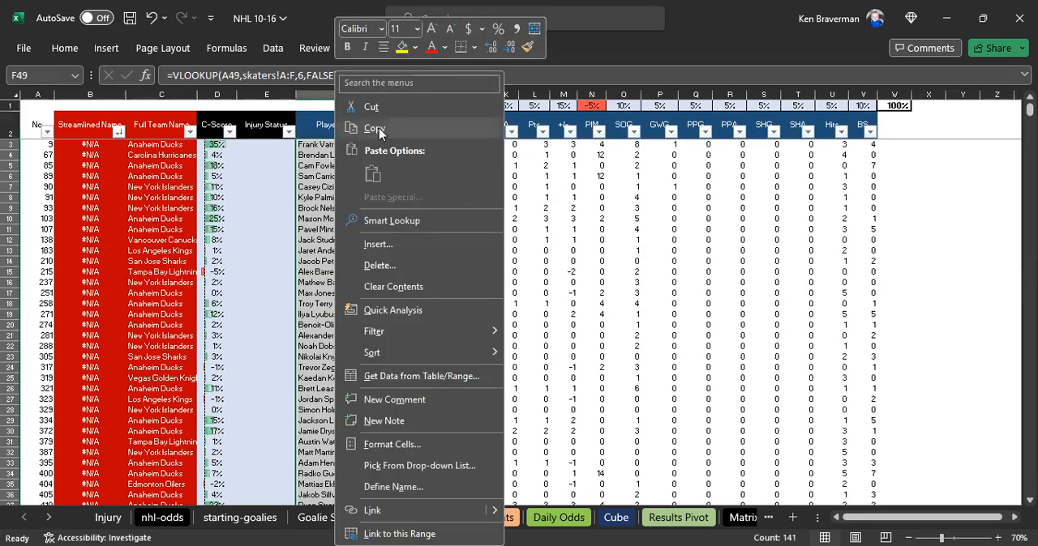
{"action": "left_click", "coordinate": [379, 128]}
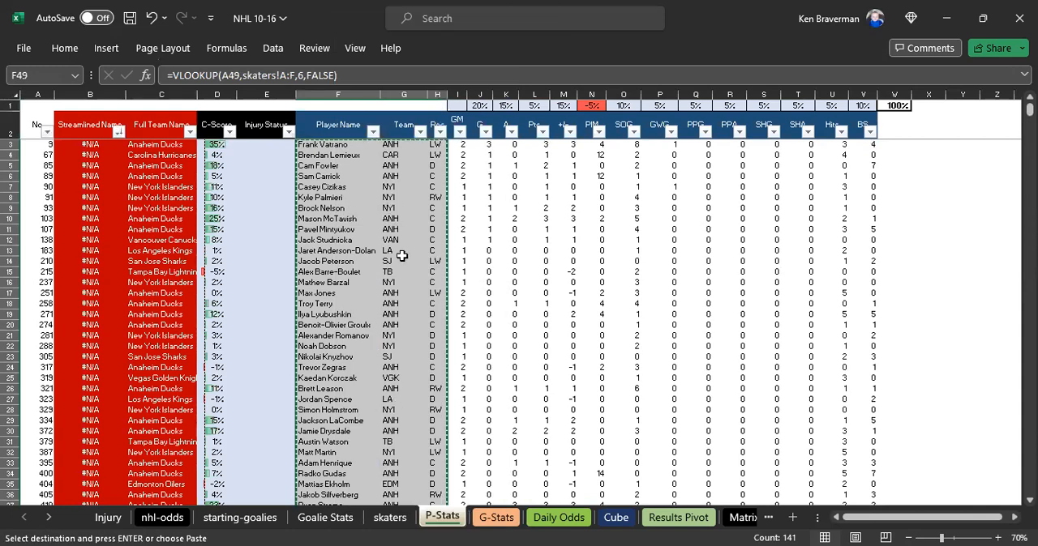
{"action": "left_click", "coordinate": [730, 519]}
{"action": "left_click", "coordinate": [210, 342]}
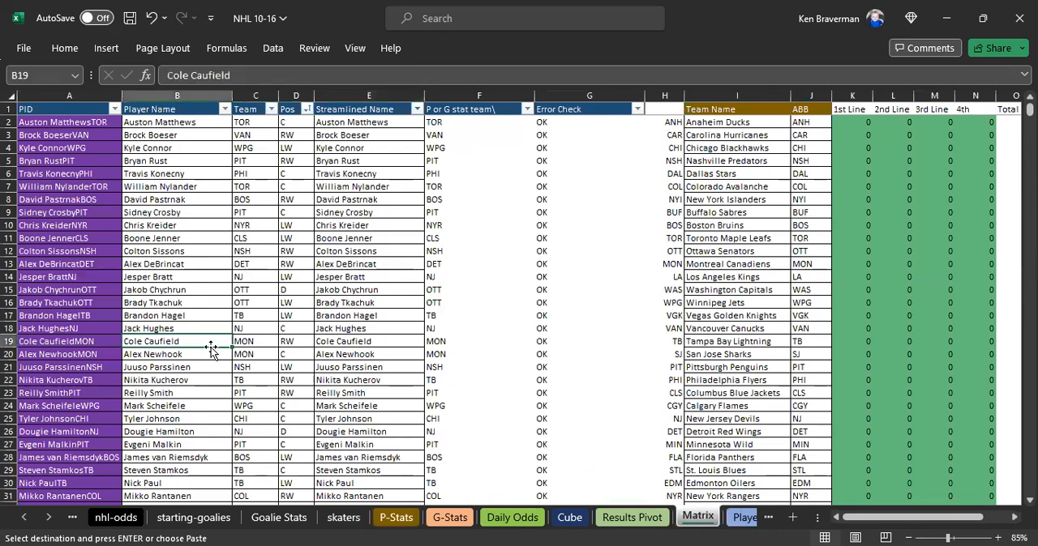
{"action": "key", "text": "ctrl+Down"}
{"action": "left_click", "coordinate": [159, 357]}
{"action": "right_click", "coordinate": [159, 358]}
{"action": "left_click", "coordinate": [220, 173]}
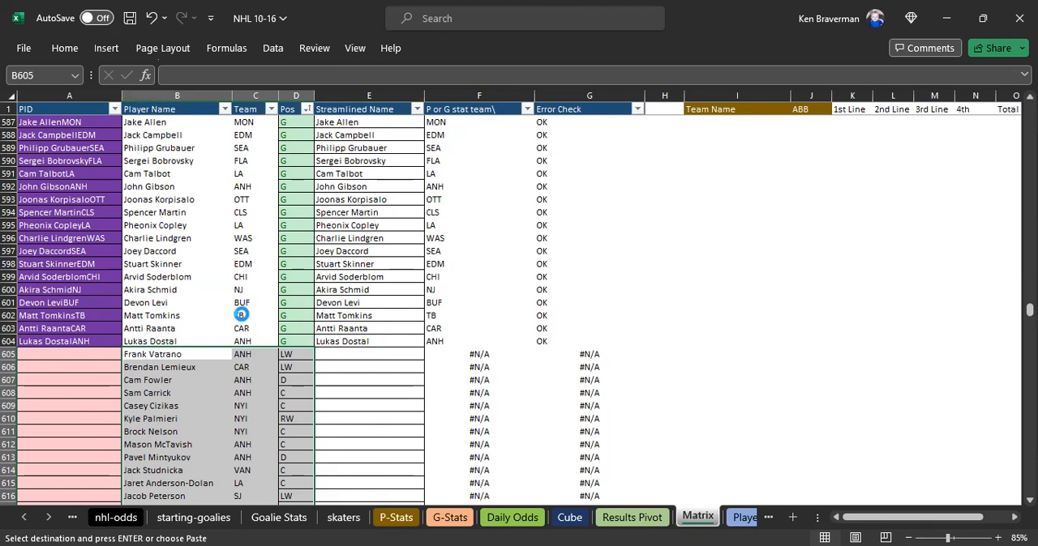
- Copy the added player names from B605 down on Matrix and paste them into the Streamlined Name column from E605
{"action": "scroll", "coordinate": [235, 332], "scroll_direction": "down", "scroll_amount": 2}
{"action": "left_click", "coordinate": [179, 276]}
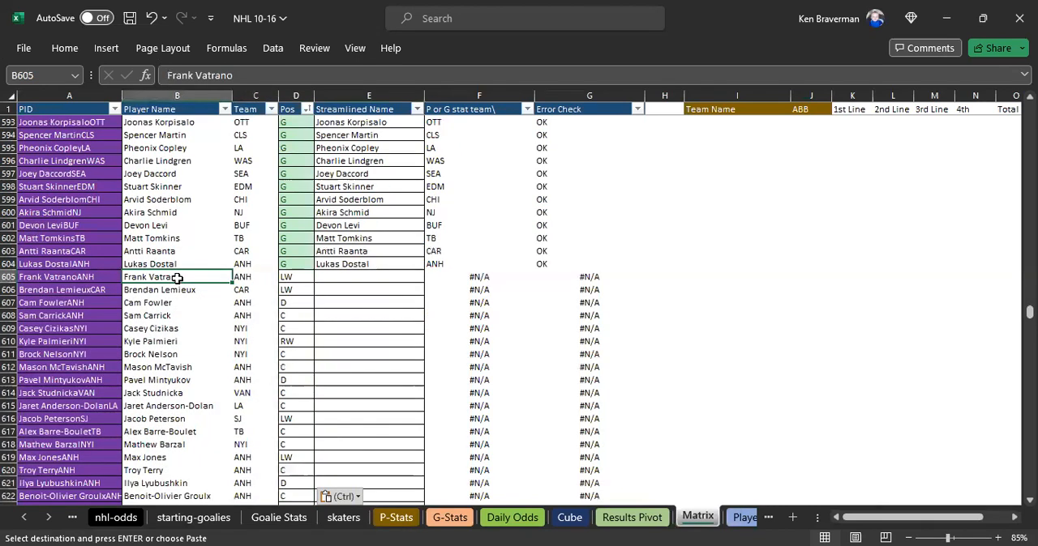
{"action": "key", "text": "ctrl+shift+Down"}
{"action": "key", "text": "ctrl+c"}
{"action": "scroll", "coordinate": [243, 287], "scroll_direction": "up", "scroll_amount": 3}
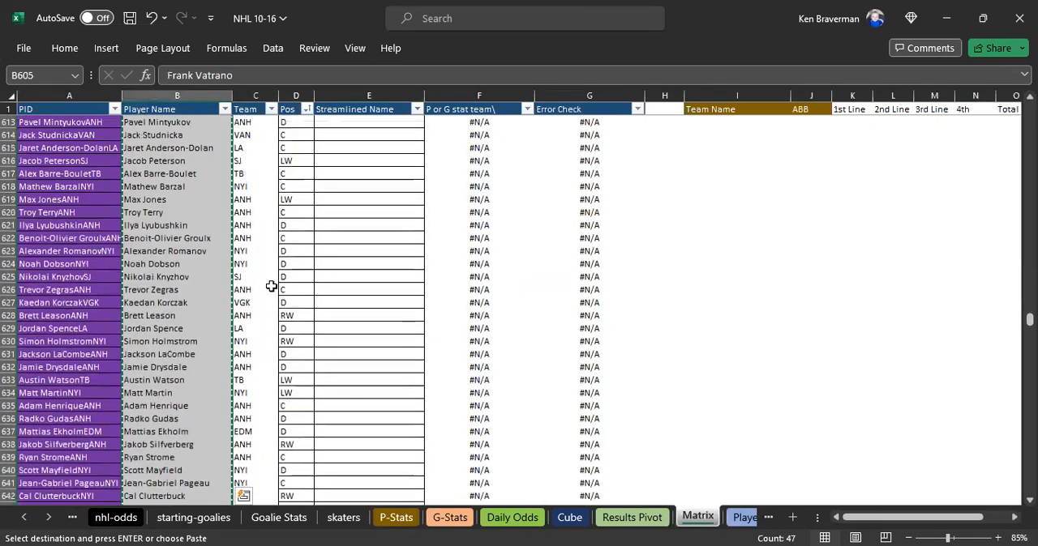
{"action": "scroll", "coordinate": [272, 287], "scroll_direction": "up", "scroll_amount": 3}
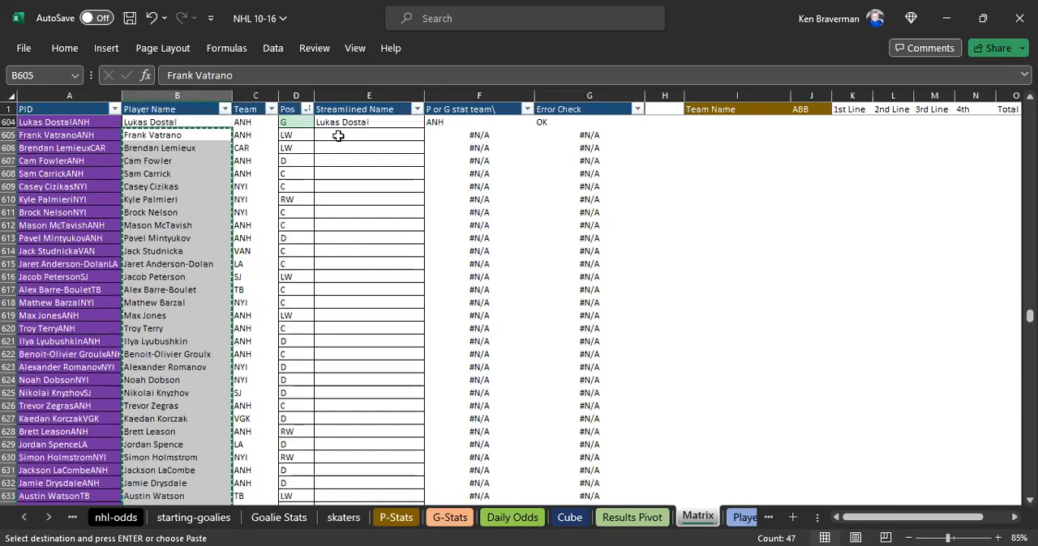
{"action": "scroll", "coordinate": [338, 136], "scroll_direction": "up", "scroll_amount": 3}
{"action": "left_click", "coordinate": [338, 136]}
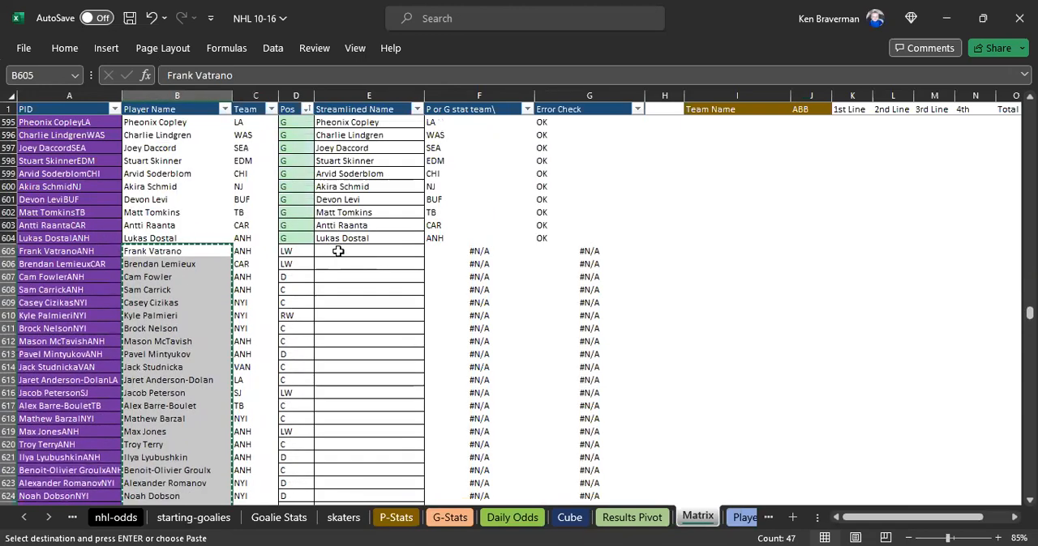
{"action": "left_click", "coordinate": [335, 251]}
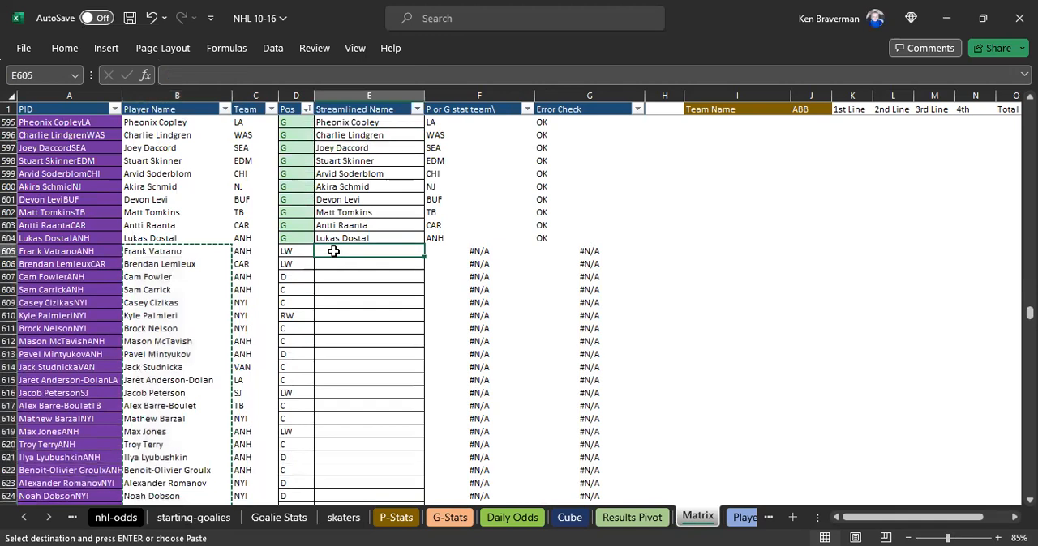
{"action": "right_click", "coordinate": [389, 192]}
{"action": "left_click", "coordinate": [392, 182]}
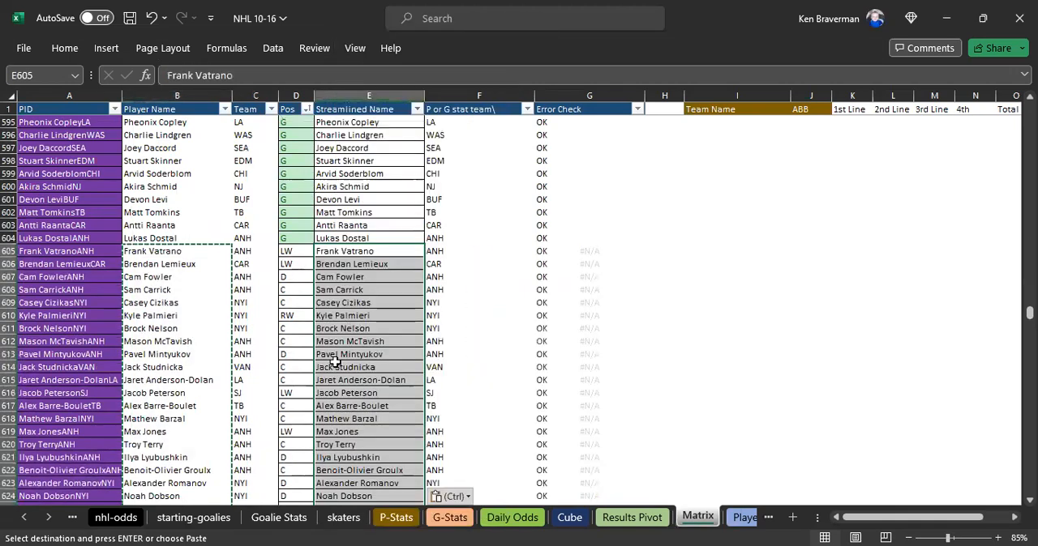
- Check the team and Error Check results for the added Matrix rows down to the last one, and return to P-Stats
{"action": "left_click", "coordinate": [296, 391]}
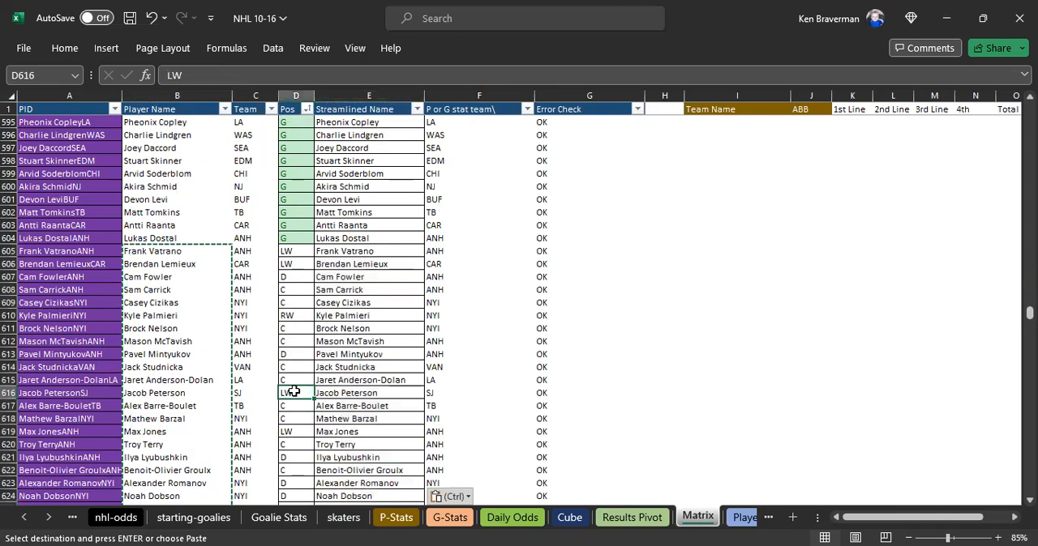
{"action": "scroll", "coordinate": [359, 463], "scroll_direction": "down", "scroll_amount": 20}
{"action": "scroll", "coordinate": [352, 423], "scroll_direction": "up", "scroll_amount": 8}
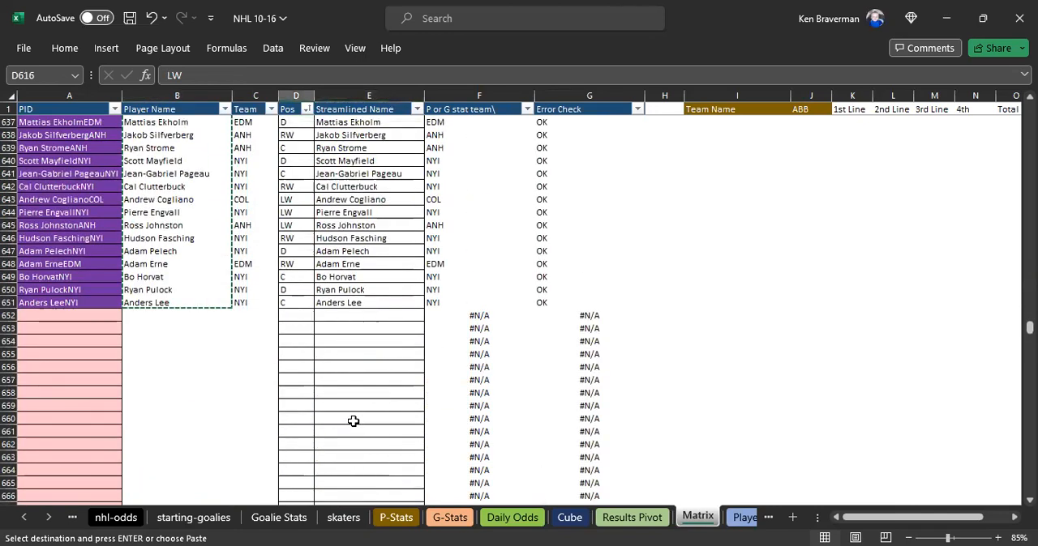
{"action": "left_click", "coordinate": [343, 518]}
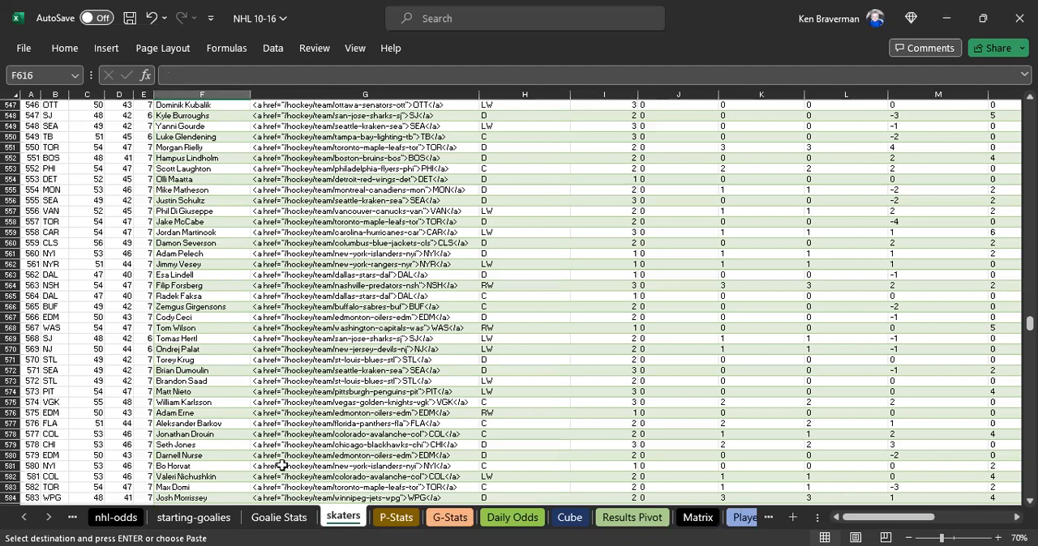
{"action": "left_click", "coordinate": [396, 517]}
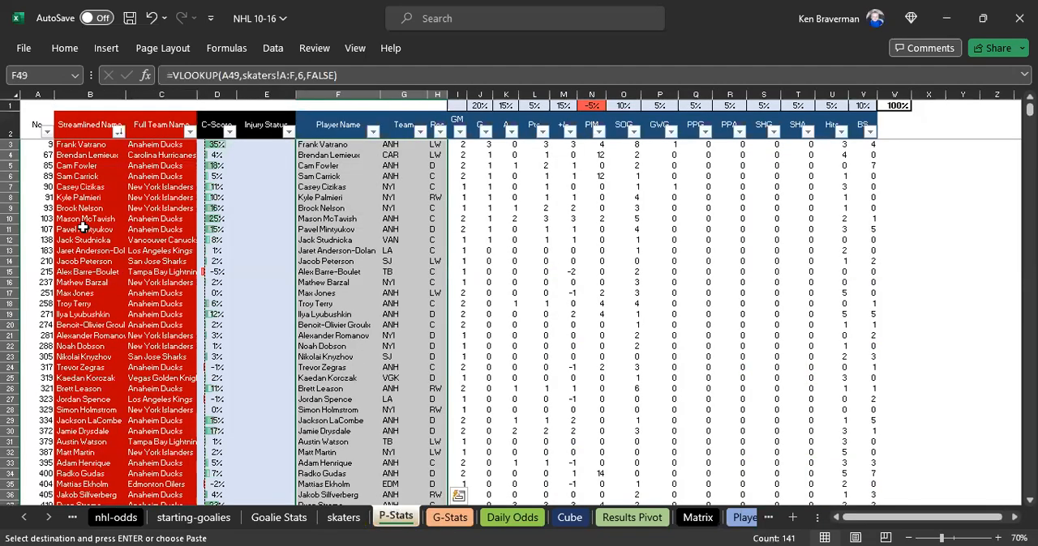
- Review the refreshed Streamlined Name lookups on P-Stats and sort the table by that column from A to Z
{"action": "left_click", "coordinate": [85, 229]}
{"action": "left_click", "coordinate": [97, 99]}
{"action": "scroll", "coordinate": [99, 211], "scroll_direction": "up", "scroll_amount": 2}
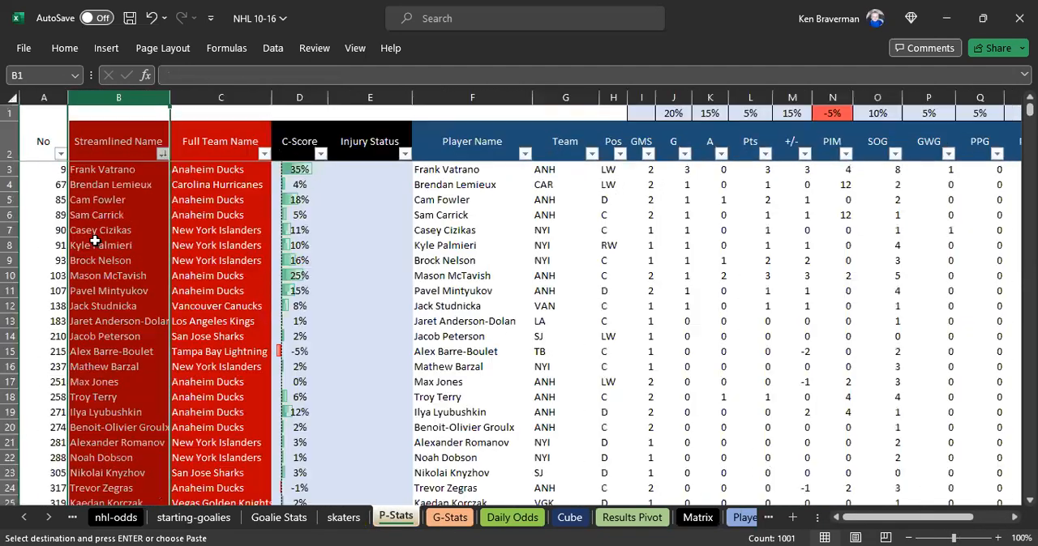
{"action": "left_click", "coordinate": [126, 255]}
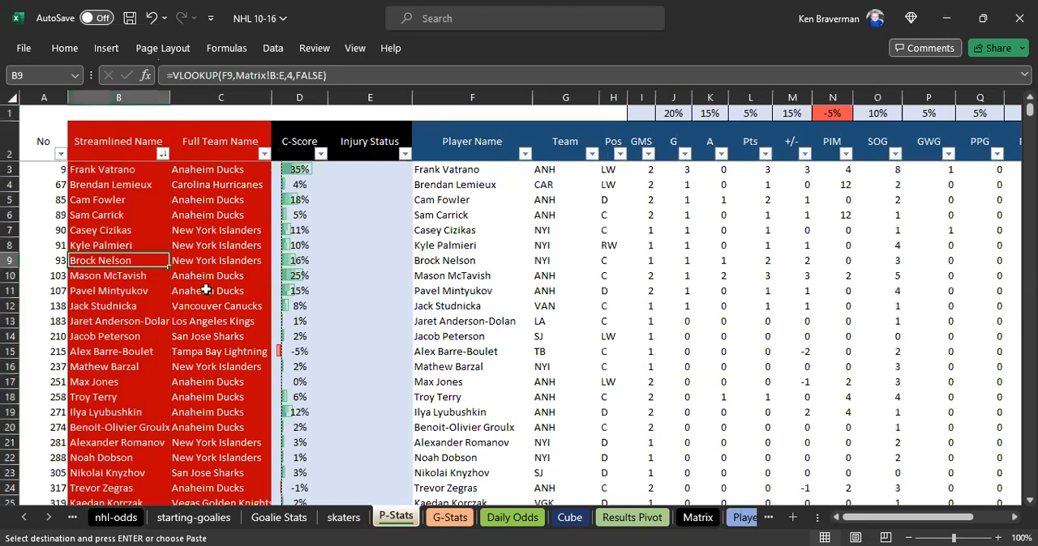
{"action": "scroll", "coordinate": [206, 289], "scroll_direction": "down", "scroll_amount": 20}
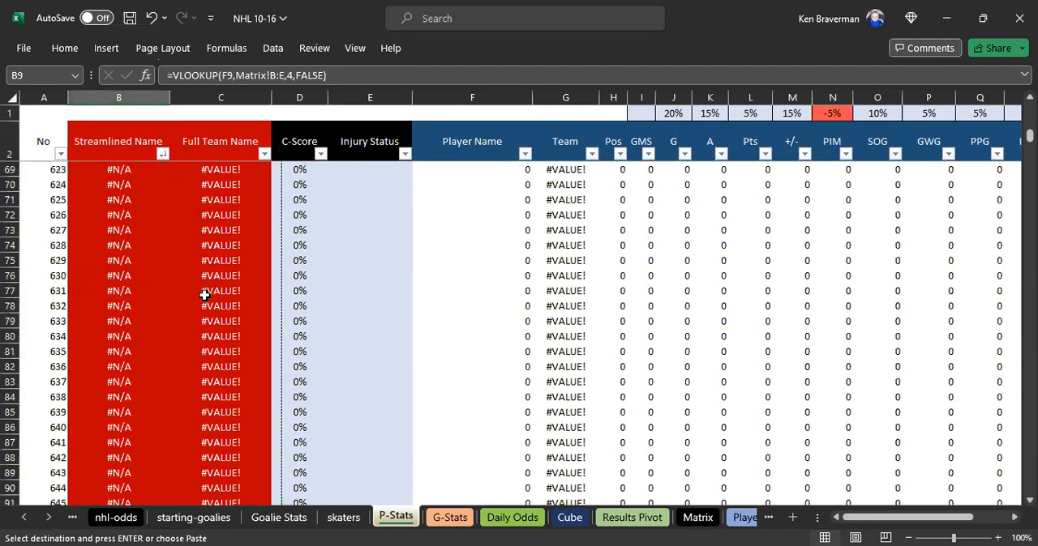
{"action": "scroll", "coordinate": [205, 295], "scroll_direction": "up", "scroll_amount": 20}
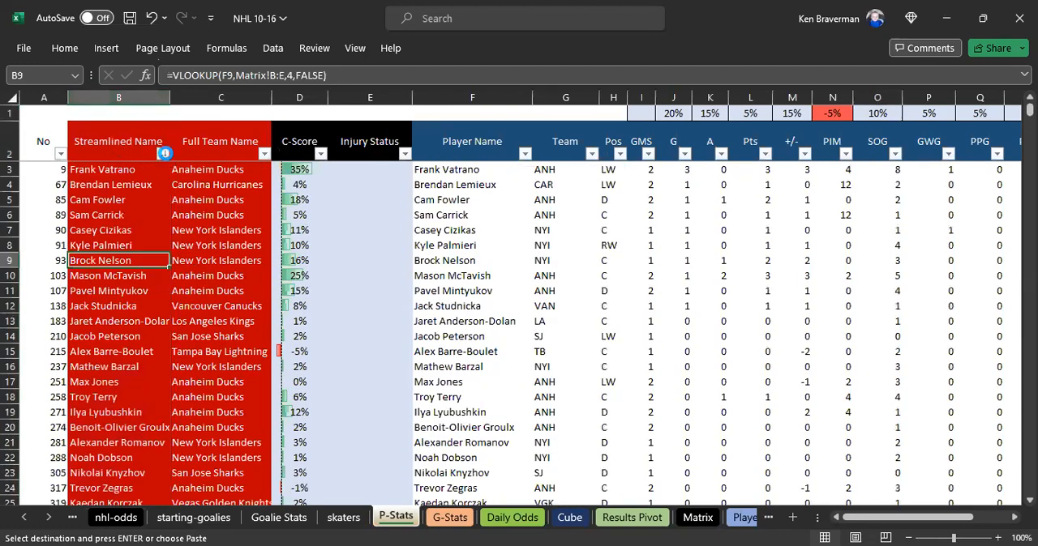
{"action": "left_click", "coordinate": [147, 169]}
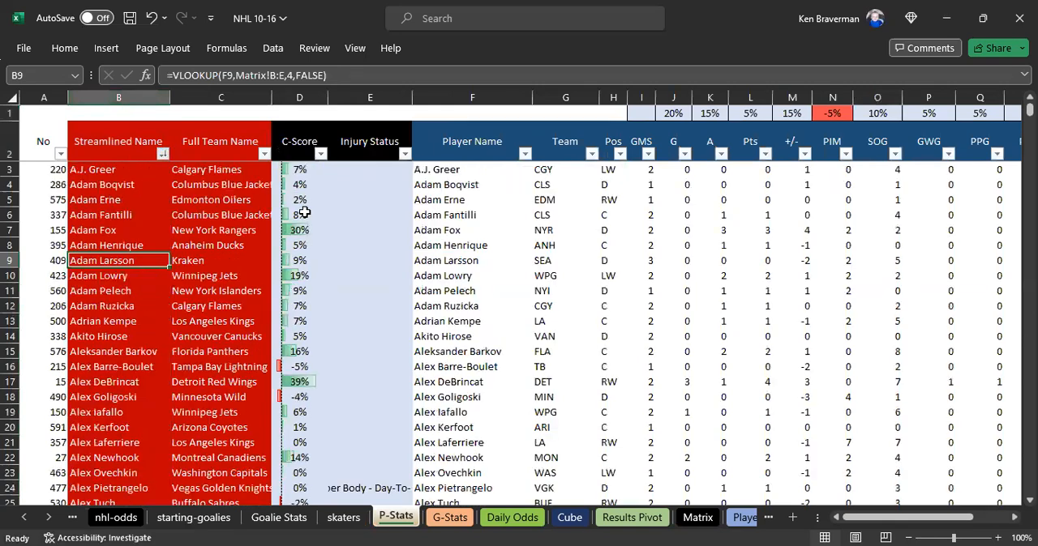
- Examine the Streamlined Name and Full Team Name columns on P-Stats down past the last player for remaining lookup errors
{"action": "left_click", "coordinate": [265, 292]}
{"action": "scroll", "coordinate": [162, 349], "scroll_direction": "down", "scroll_amount": 20}
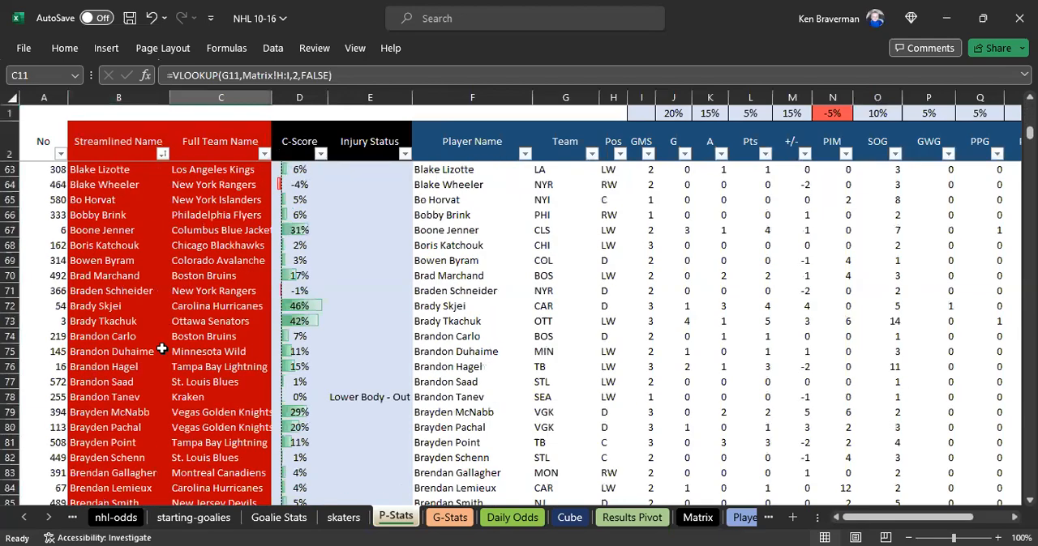
{"action": "scroll", "coordinate": [162, 349], "scroll_direction": "down", "scroll_amount": 20}
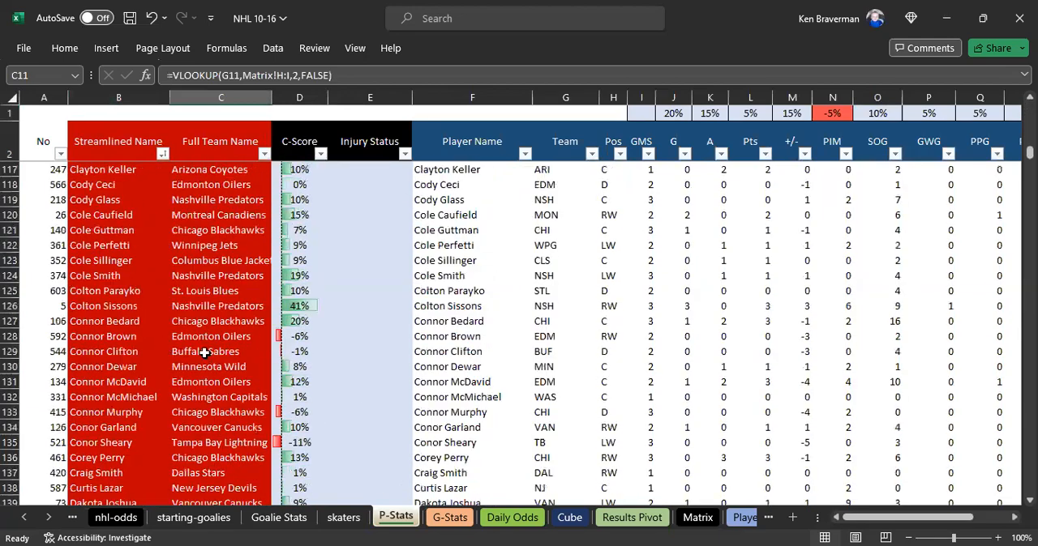
{"action": "scroll", "coordinate": [276, 373], "scroll_direction": "down", "scroll_amount": 20}
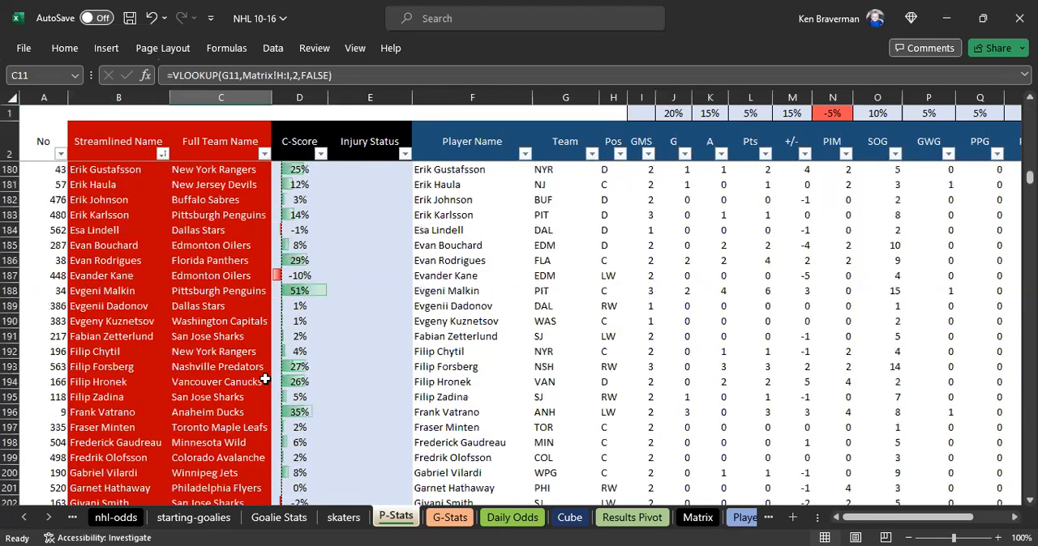
{"action": "scroll", "coordinate": [264, 379], "scroll_direction": "down", "scroll_amount": 20}
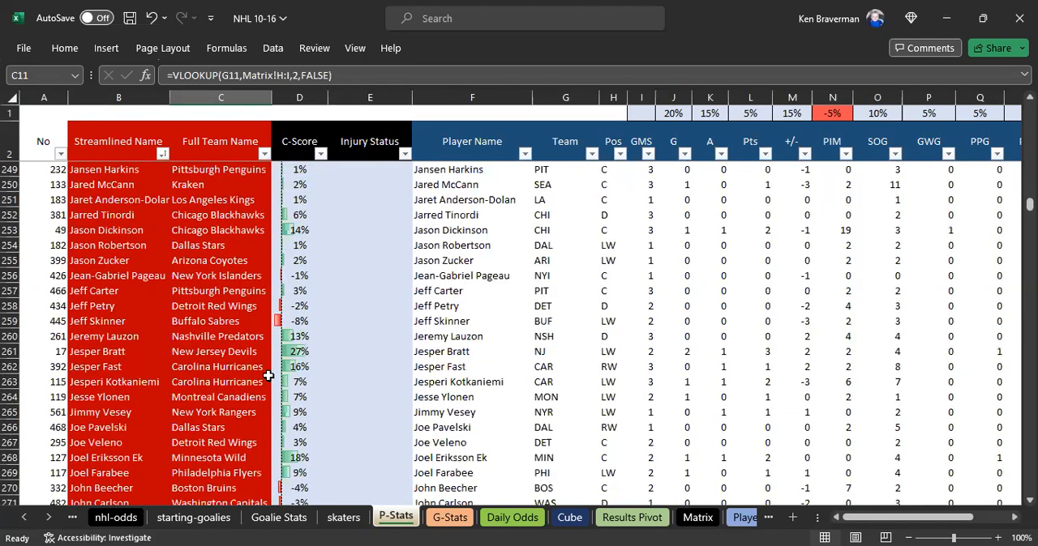
{"action": "scroll", "coordinate": [268, 376], "scroll_direction": "down", "scroll_amount": 11}
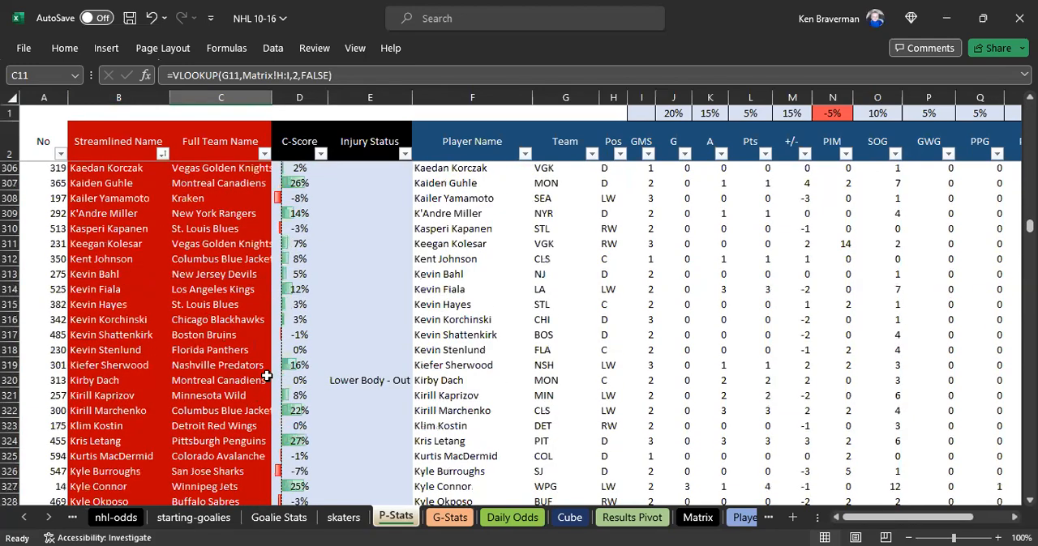
{"action": "scroll", "coordinate": [267, 376], "scroll_direction": "down", "scroll_amount": 3}
{"action": "scroll", "coordinate": [126, 349], "scroll_direction": "down", "scroll_amount": 20}
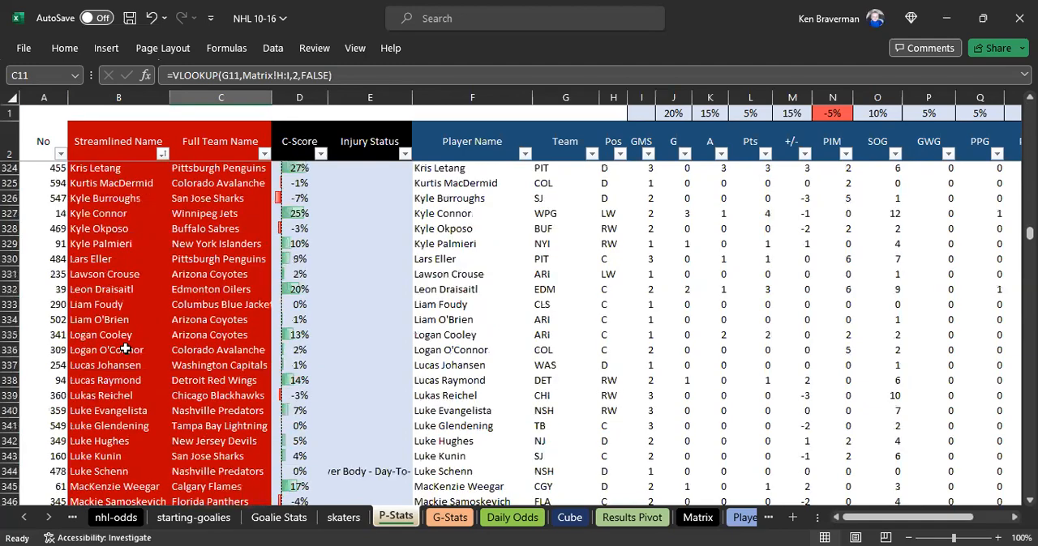
{"action": "scroll", "coordinate": [125, 380], "scroll_direction": "down", "scroll_amount": 20}
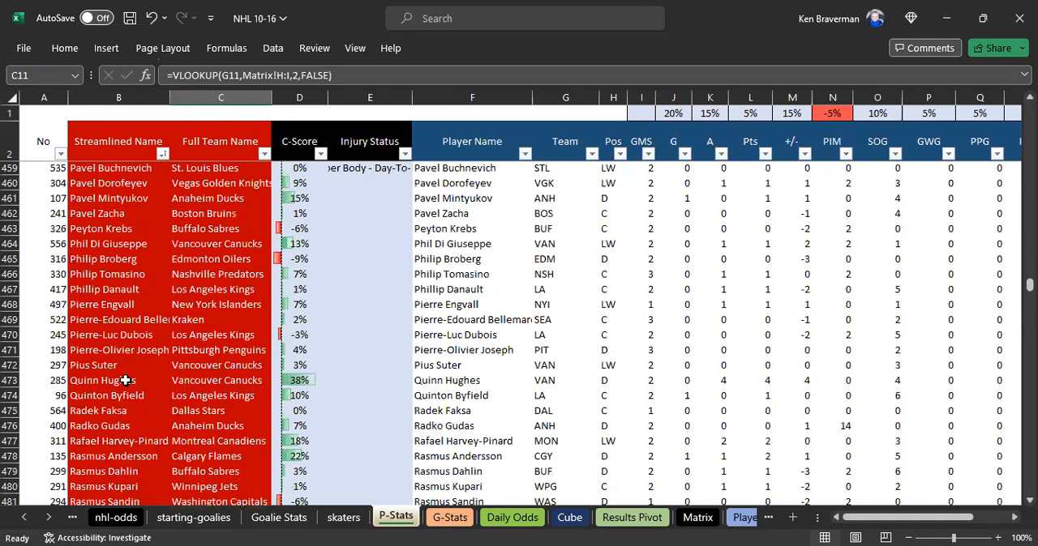
{"action": "scroll", "coordinate": [123, 378], "scroll_direction": "down", "scroll_amount": 20}
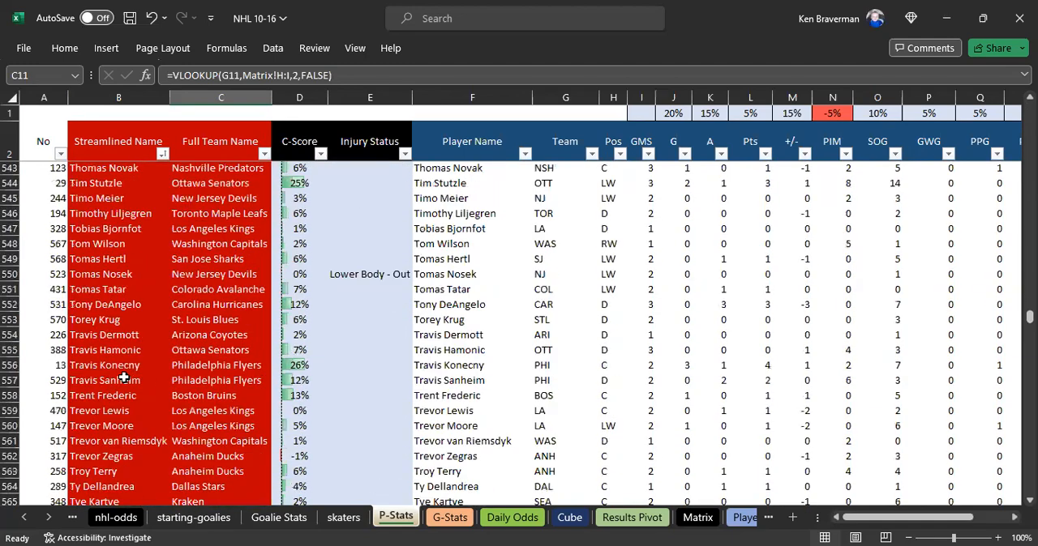
{"action": "scroll", "coordinate": [123, 378], "scroll_direction": "down", "scroll_amount": 1}
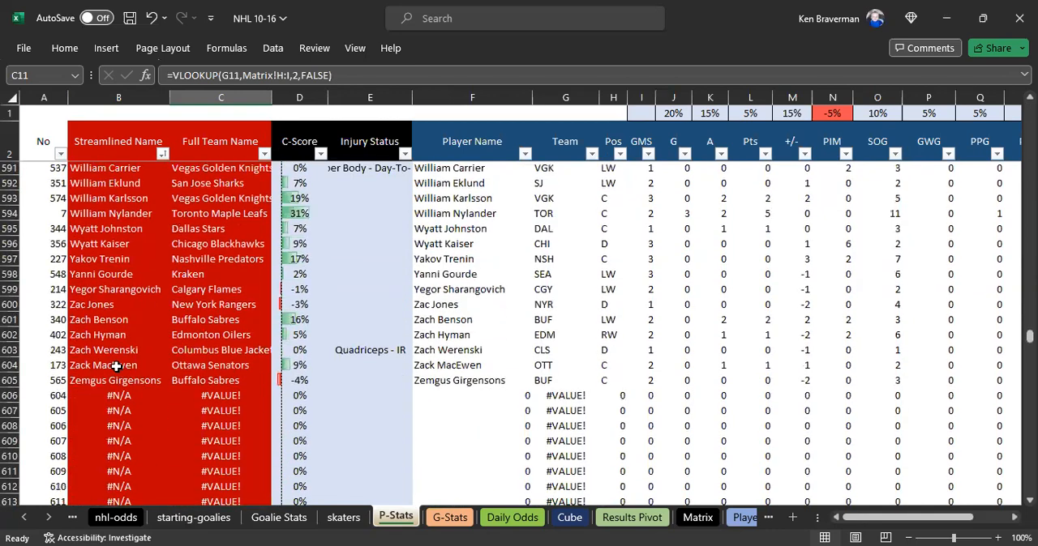
{"action": "left_click", "coordinate": [116, 365]}
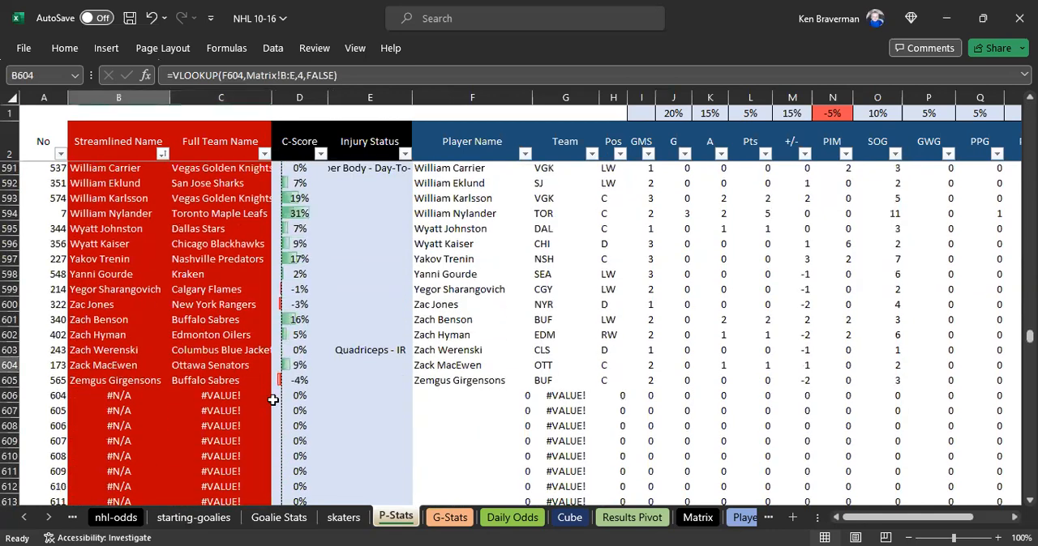
{"action": "left_click", "coordinate": [175, 417]}
{"action": "scroll", "coordinate": [175, 417], "scroll_direction": "up", "scroll_amount": 3}
{"action": "scroll", "coordinate": [175, 418], "scroll_direction": "down", "scroll_amount": 2}
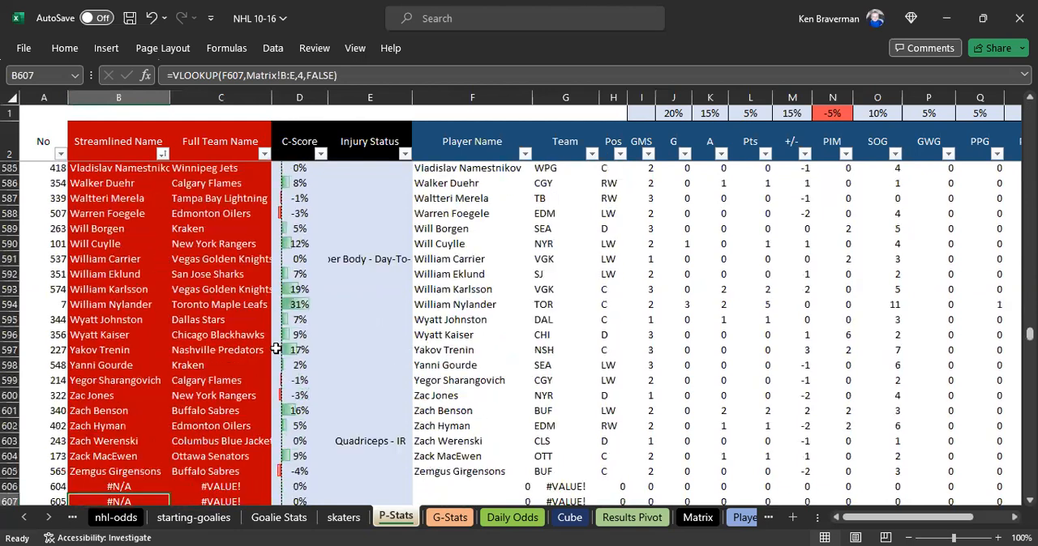
- Open G-Stats and review the highlighted manual goalie rows 109 to 111, plus the imported goalie list up to the first row
{"action": "left_click", "coordinate": [440, 518]}
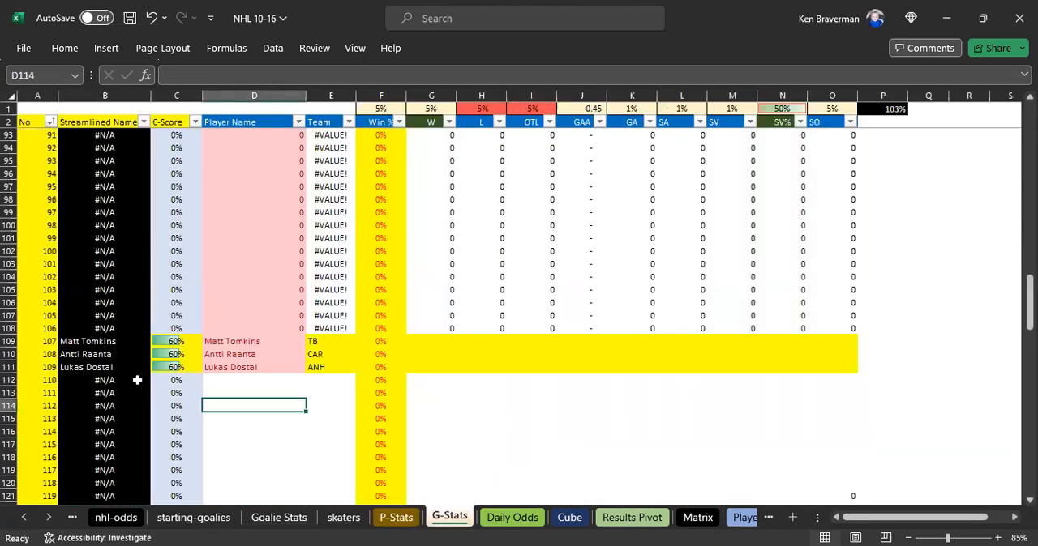
{"action": "mouse_move", "coordinate": [45, 315]}
{"action": "left_mouse_down"}
{"action": "mouse_move", "coordinate": [88, 330]}
{"action": "mouse_move", "coordinate": [841, 343]}
{"action": "mouse_move", "coordinate": [865, 330]}
{"action": "mouse_move", "coordinate": [851, 332]}
{"action": "mouse_move", "coordinate": [864, 343]}
{"action": "mouse_move", "coordinate": [861, 379]}
{"action": "mouse_move", "coordinate": [860, 369]}
{"action": "left_mouse_up"}
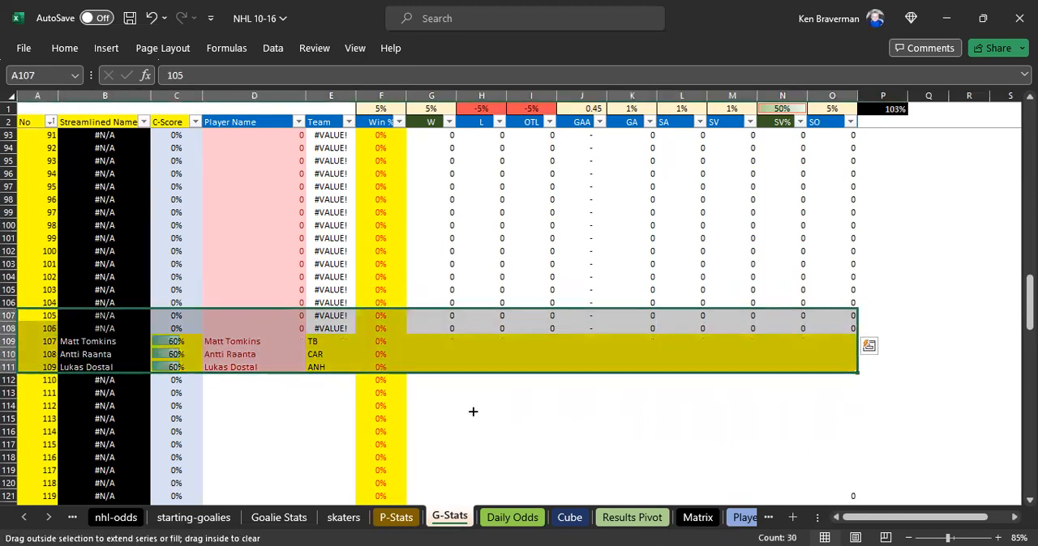
{"action": "left_click", "coordinate": [267, 431]}
{"action": "scroll", "coordinate": [264, 436], "scroll_direction": "up", "scroll_amount": 5}
{"action": "scroll", "coordinate": [264, 430], "scroll_direction": "up", "scroll_amount": 14}
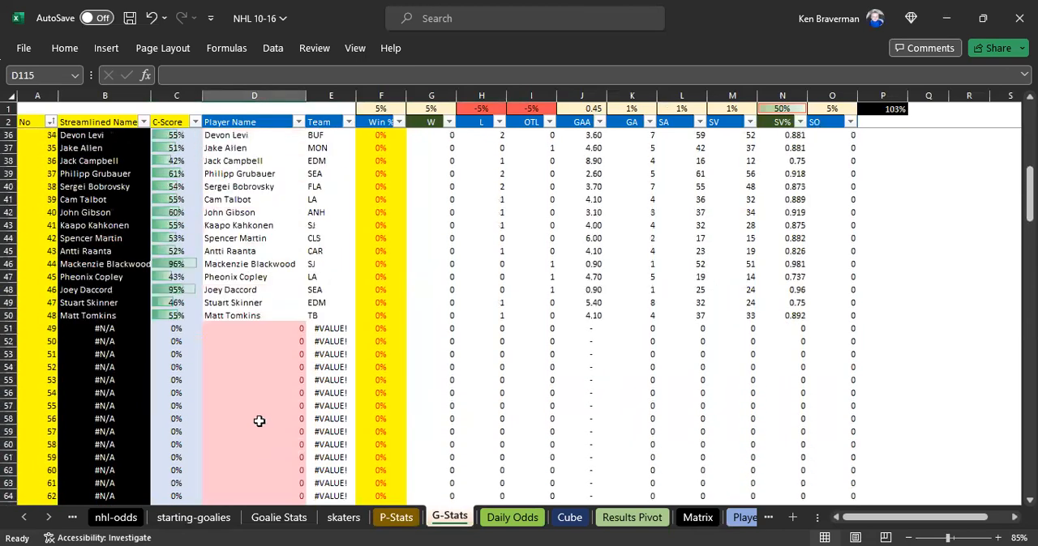
{"action": "scroll", "coordinate": [258, 421], "scroll_direction": "up", "scroll_amount": 2}
{"action": "left_click", "coordinate": [122, 366]}
{"action": "scroll", "coordinate": [122, 349], "scroll_direction": "up", "scroll_amount": 6}
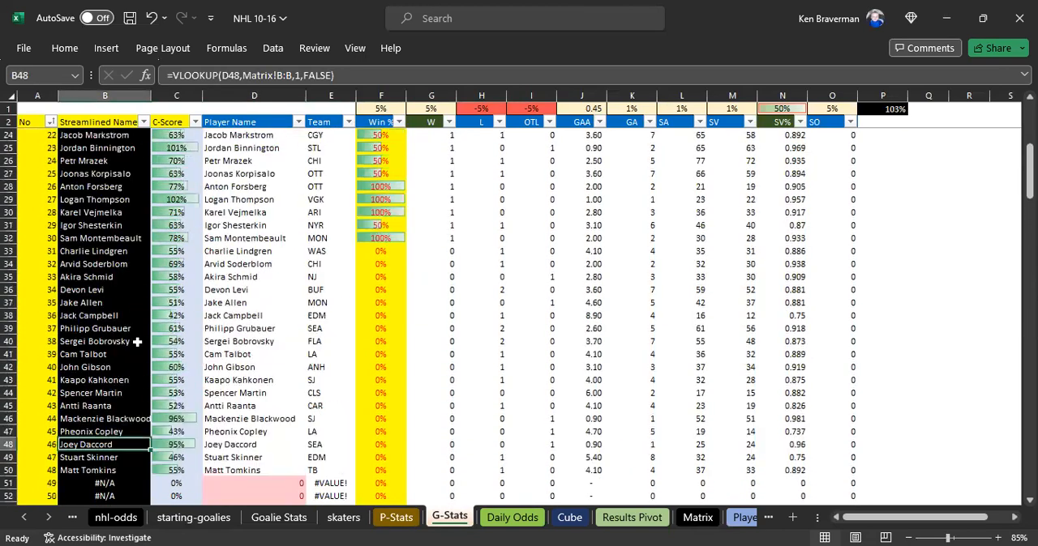
{"action": "scroll", "coordinate": [130, 335], "scroll_direction": "up", "scroll_amount": 3}
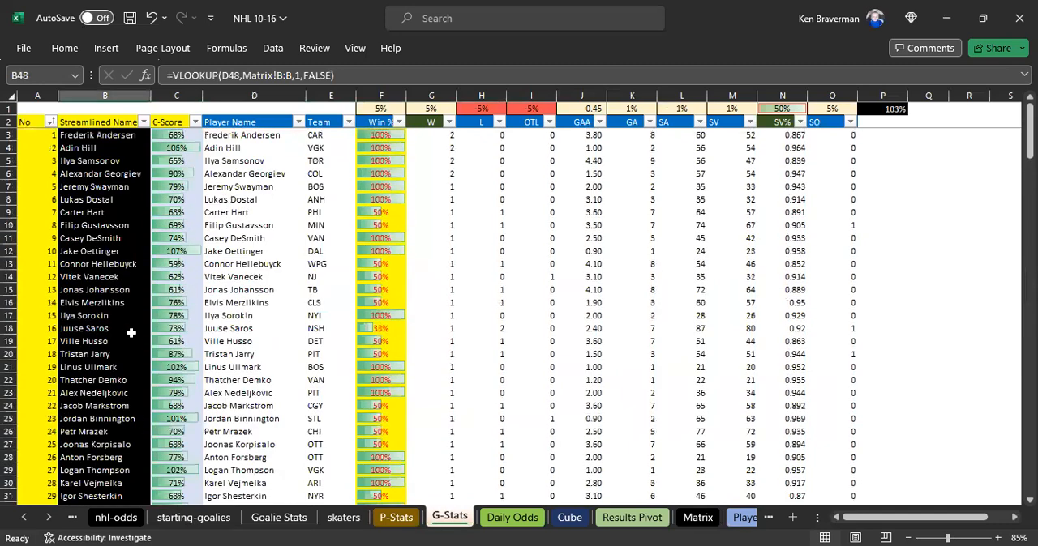
- Examine the Streamlined Name column on G-Stats from B3 down to the last imported goalie for lookup errors
{"action": "left_click", "coordinate": [105, 244]}
{"action": "scroll", "coordinate": [104, 251], "scroll_direction": "down", "scroll_amount": 8}
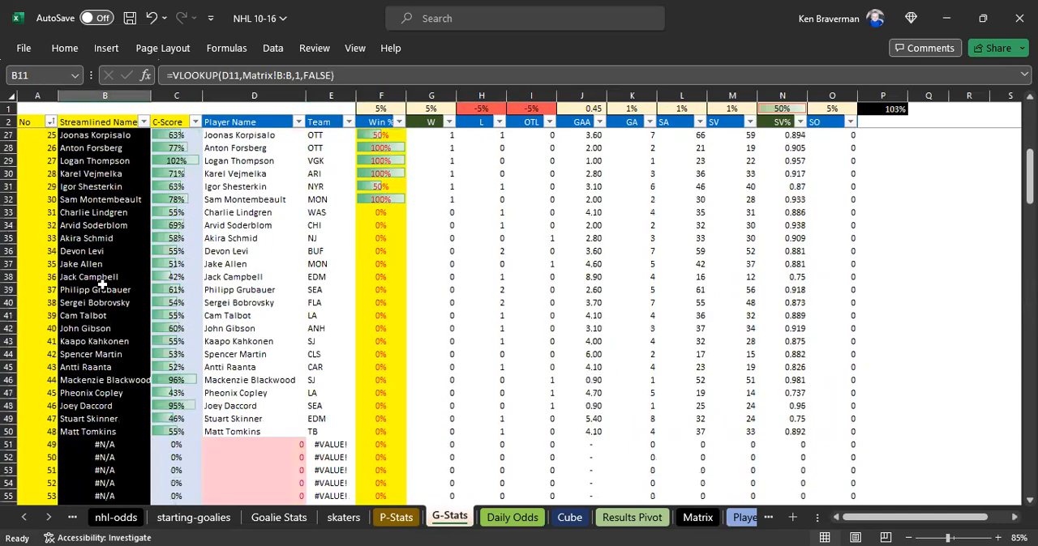
{"action": "left_click", "coordinate": [101, 329]}
{"action": "scroll", "coordinate": [111, 379], "scroll_direction": "down", "scroll_amount": 1}
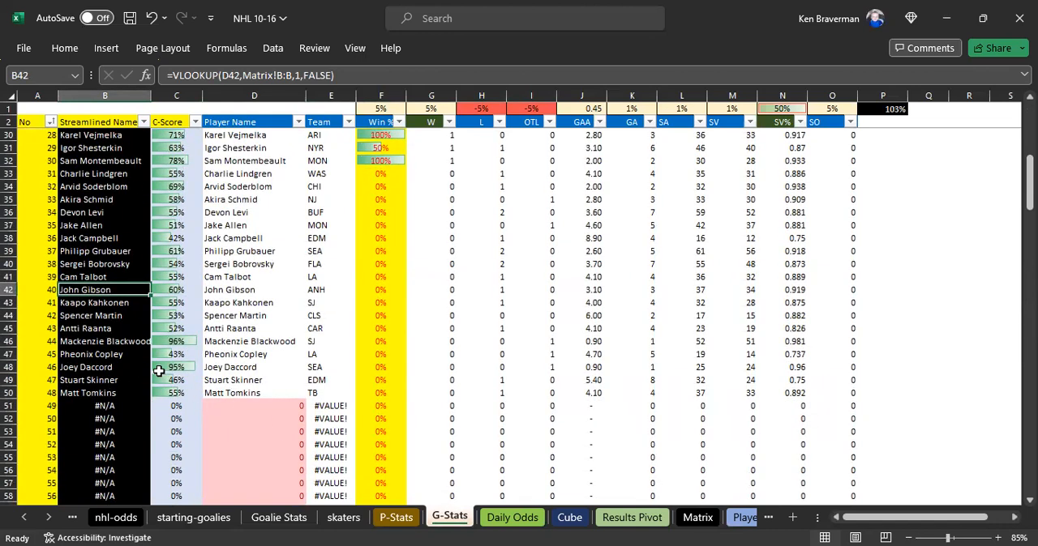
{"action": "scroll", "coordinate": [131, 329], "scroll_direction": "down", "scroll_amount": 2}
{"action": "scroll", "coordinate": [129, 326], "scroll_direction": "up", "scroll_amount": 7}
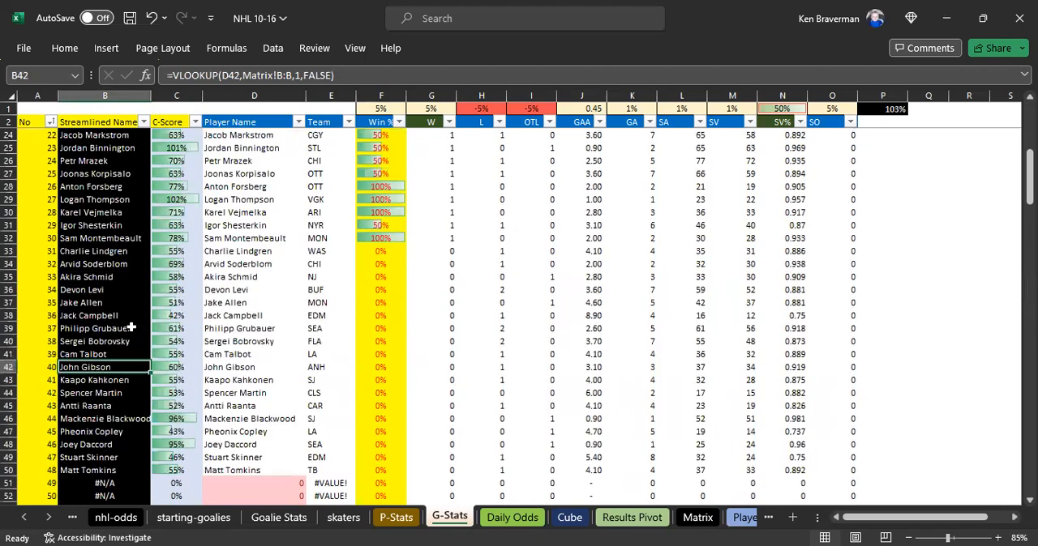
{"action": "scroll", "coordinate": [130, 327], "scroll_direction": "up", "scroll_amount": 4}
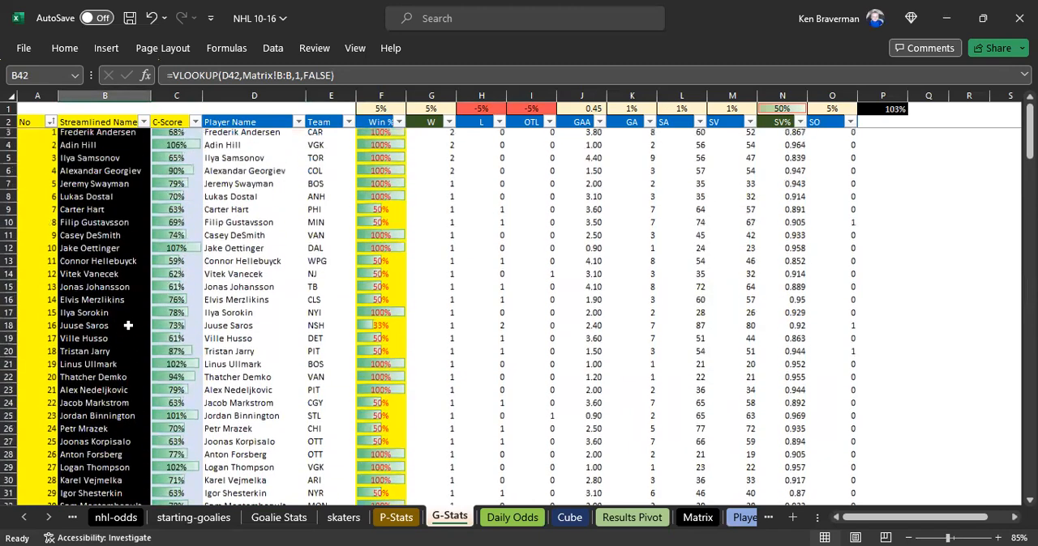
{"action": "left_click_drag", "start_coordinate": [95, 135], "coordinate": [89, 483]}
{"action": "left_click_drag", "start_coordinate": [87, 521], "coordinate": [96, 485]}
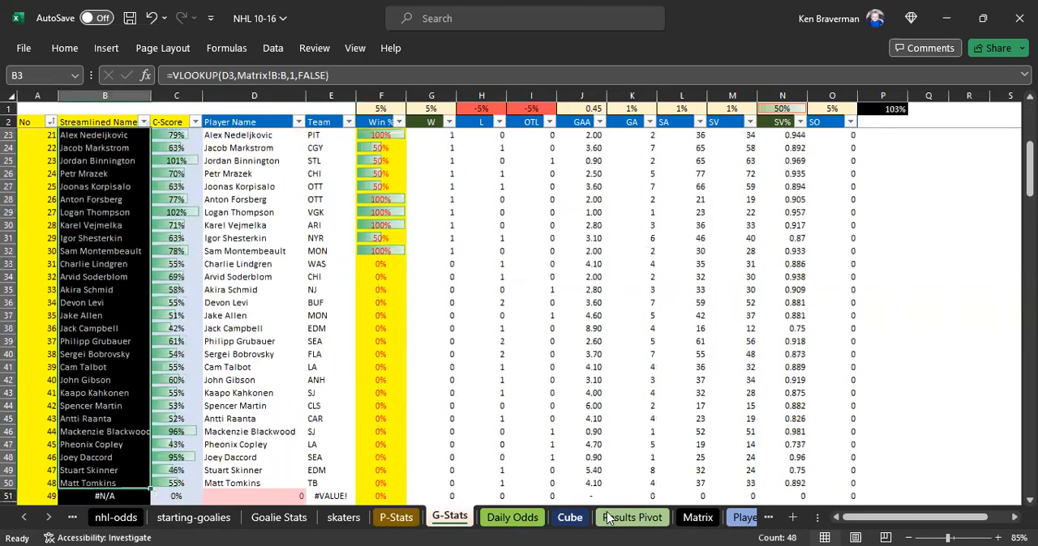
- Check the end of the Matrix player list, and return to G-Stats to recheck the goalie lookups
{"action": "left_click", "coordinate": [697, 518]}
{"action": "left_click", "coordinate": [160, 330]}
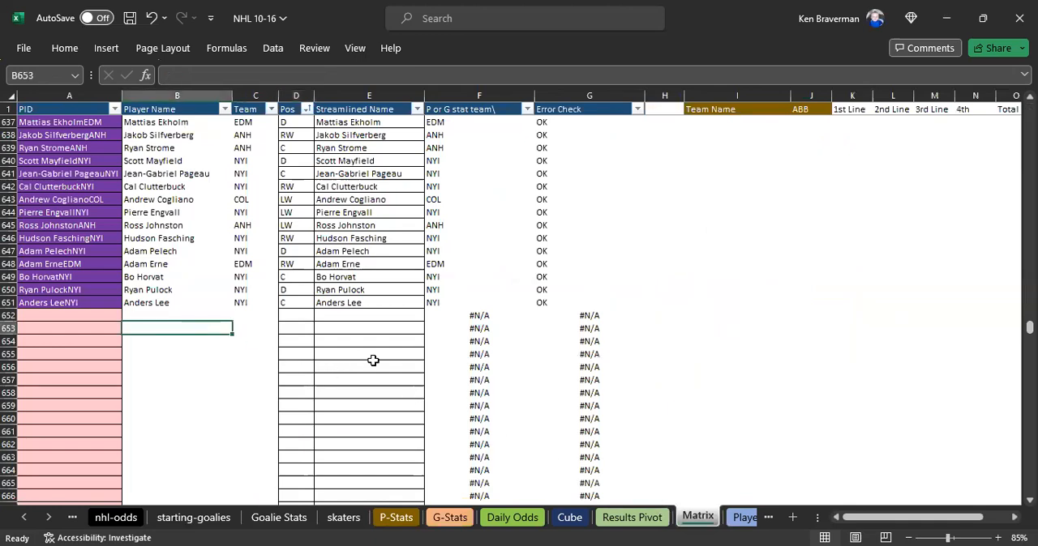
{"action": "left_click", "coordinate": [371, 366]}
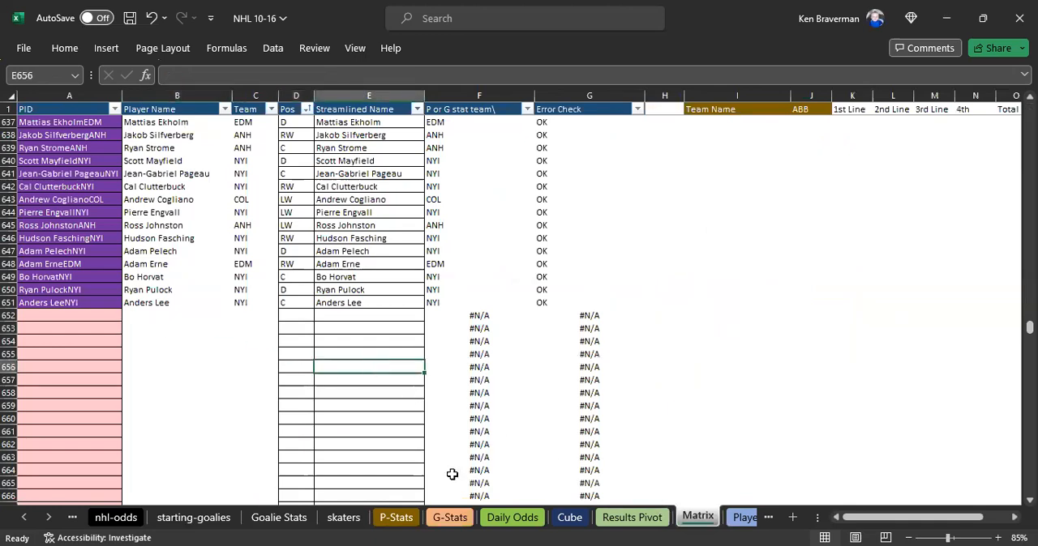
{"action": "left_click", "coordinate": [451, 517]}
{"action": "scroll", "coordinate": [159, 358], "scroll_direction": "down", "scroll_amount": 1}
{"action": "scroll", "coordinate": [159, 358], "scroll_direction": "down", "scroll_amount": 4}
{"action": "scroll", "coordinate": [243, 329], "scroll_direction": "up", "scroll_amount": 3}
{"action": "scroll", "coordinate": [247, 329], "scroll_direction": "up", "scroll_amount": 9}
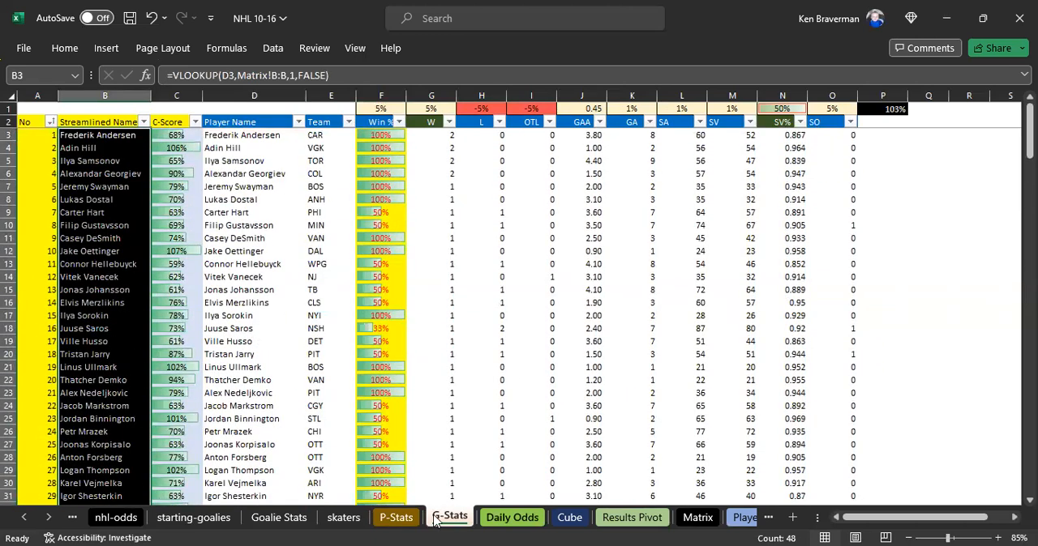
- Open the Standings sheet, switch to its hockey-reference source page in the browser, and find the Team Statistics table
{"action": "left_click", "coordinate": [48, 519]}
{"action": "left_click", "coordinate": [48, 523]}
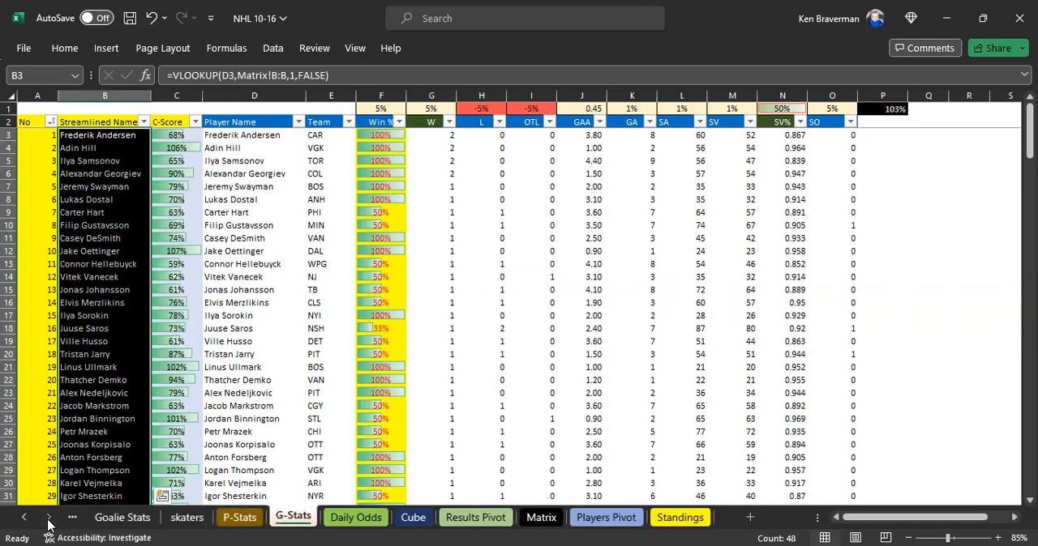
{"action": "left_click", "coordinate": [680, 517]}
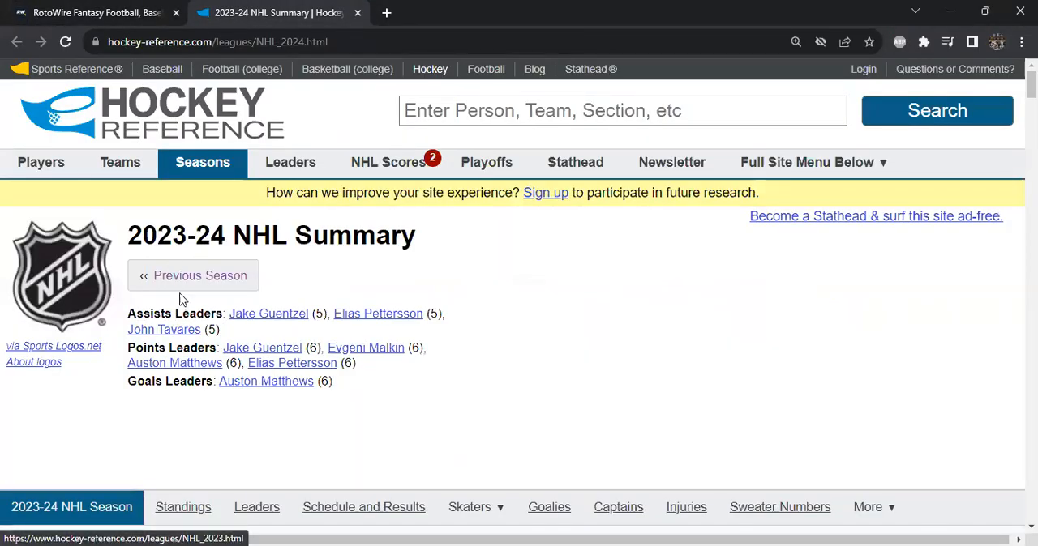
{"action": "key", "text": "ctrl+minus"}
{"action": "scroll", "coordinate": [219, 301], "scroll_direction": "down", "scroll_amount": 5}
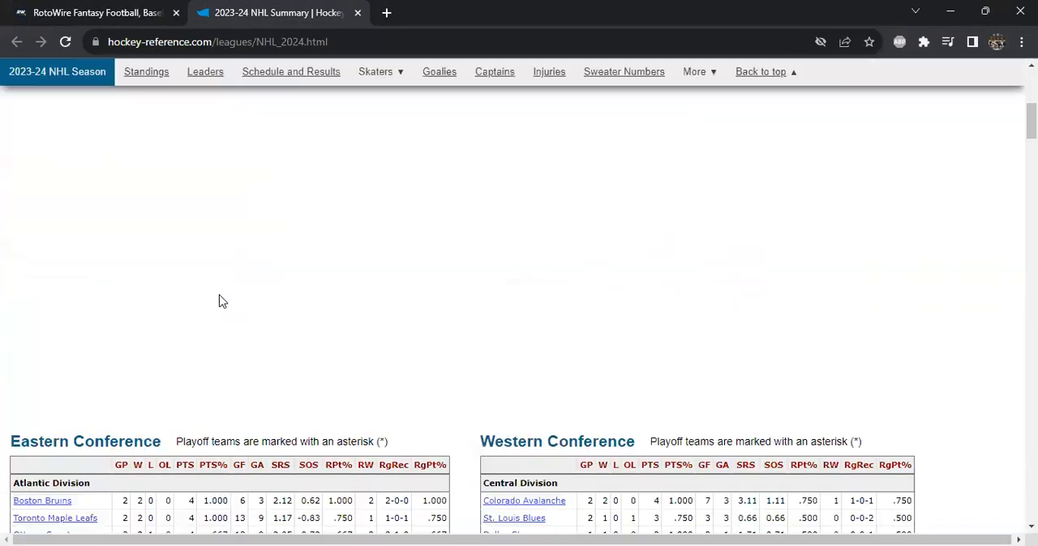
{"action": "scroll", "coordinate": [203, 298], "scroll_direction": "down", "scroll_amount": 2}
{"action": "scroll", "coordinate": [183, 292], "scroll_direction": "down", "scroll_amount": 5}
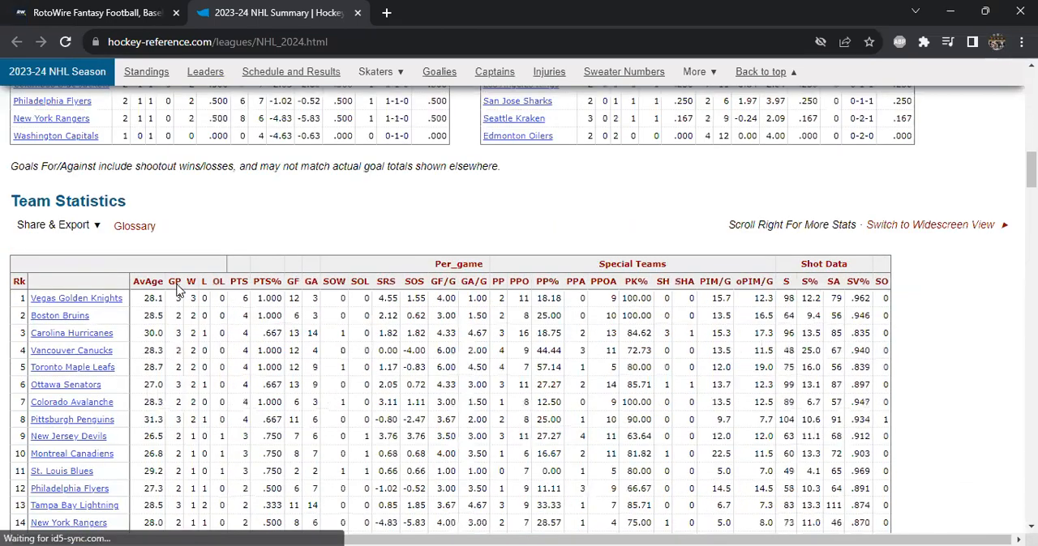
{"action": "scroll", "coordinate": [17, 154], "scroll_direction": "down", "scroll_amount": 2}
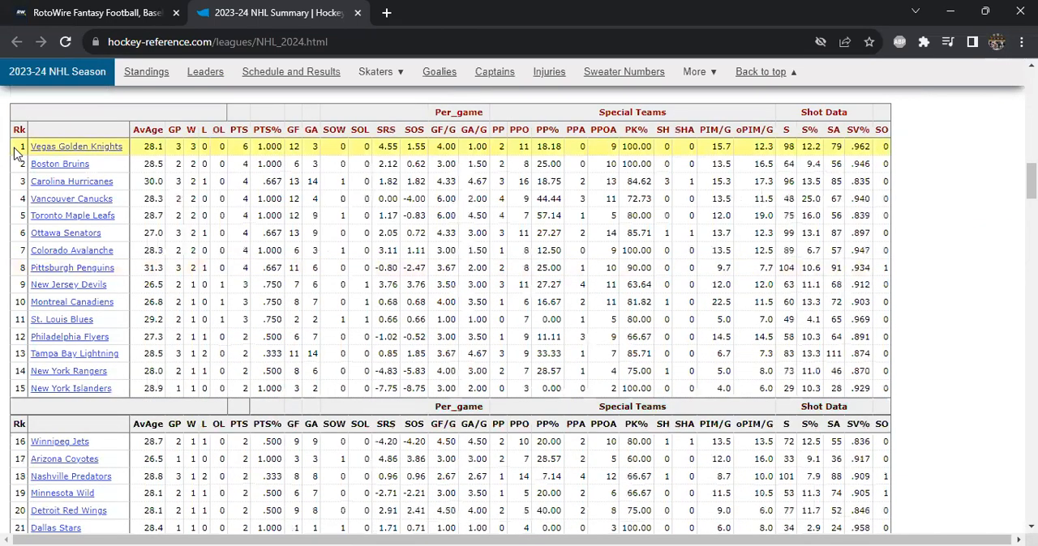
- Copy the Team Statistics rows from Vegas Golden Knights through League Average
{"action": "left_click_drag", "start_coordinate": [14, 154], "coordinate": [866, 314]}
{"action": "left_click_drag", "start_coordinate": [884, 256], "coordinate": [886, 255]}
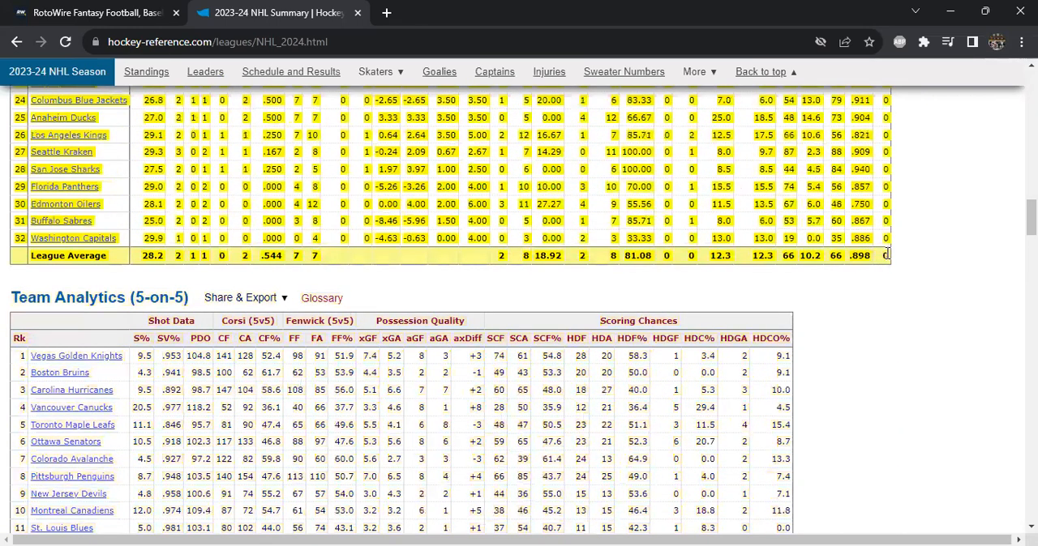
{"action": "right_click", "coordinate": [885, 255]}
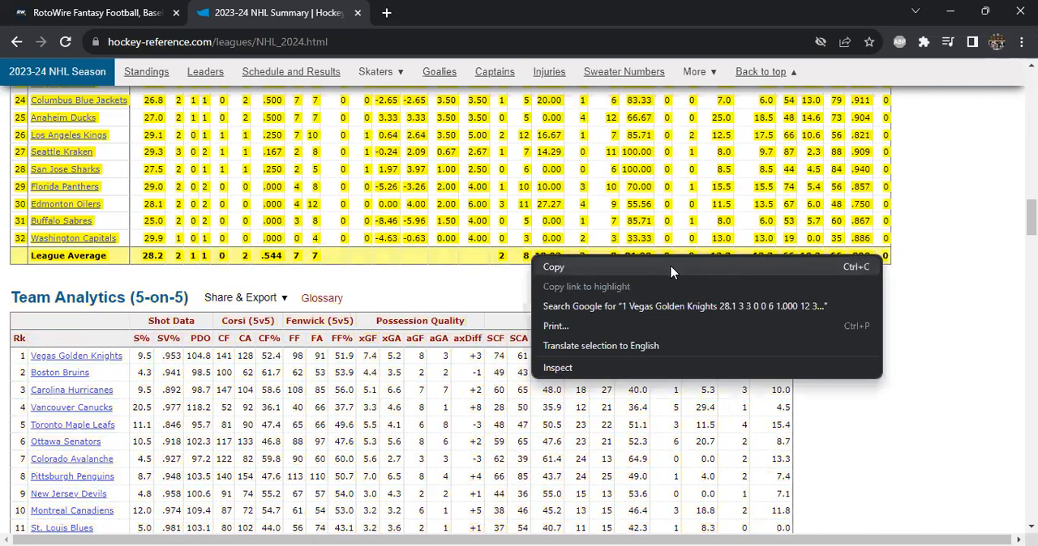
{"action": "left_click", "coordinate": [553, 267]}
- Switch back to Excel and paste the copied team statistics over the Standings data starting at B3
{"action": "key", "text": "alt+Tab"}
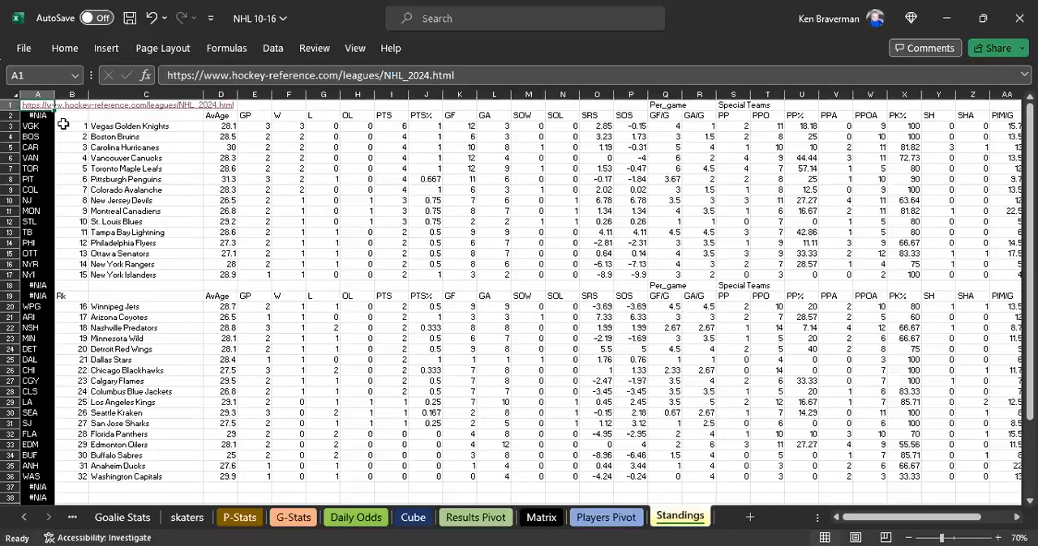
{"action": "left_click", "coordinate": [71, 132]}
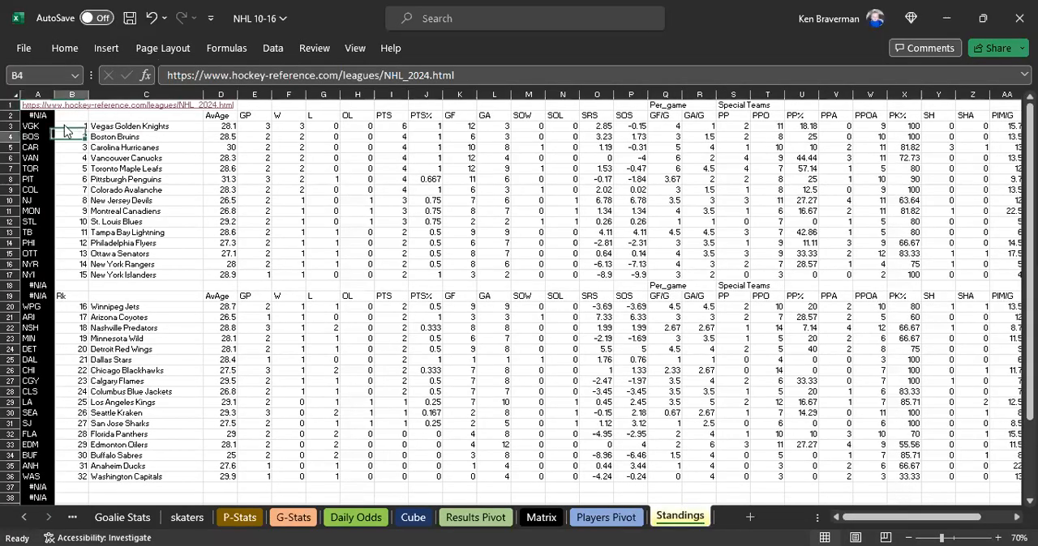
{"action": "key", "text": "ctrl+v"}
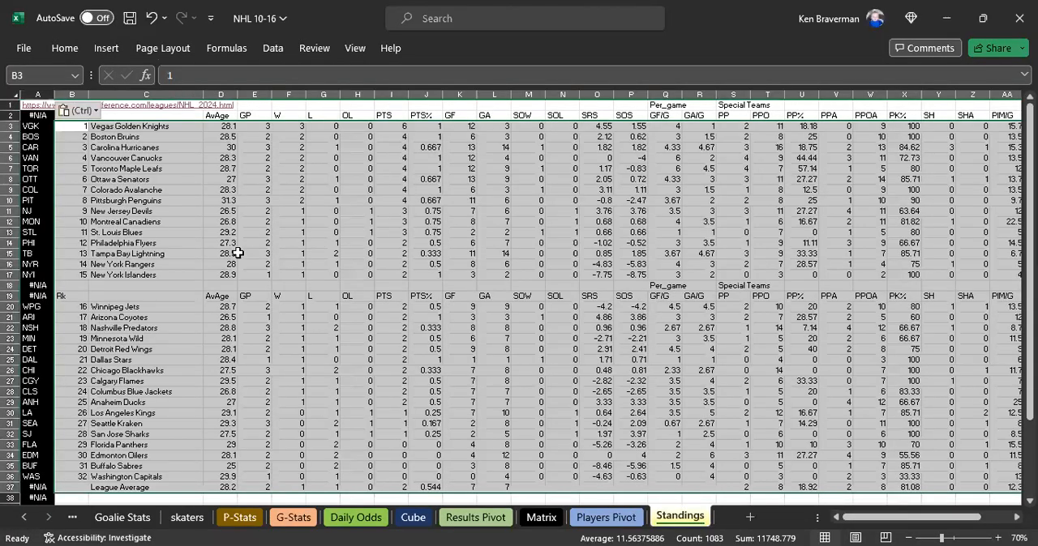
{"action": "scroll", "coordinate": [154, 300], "scroll_direction": "down", "scroll_amount": 2}
{"action": "scroll", "coordinate": [160, 332], "scroll_direction": "up", "scroll_amount": 2}
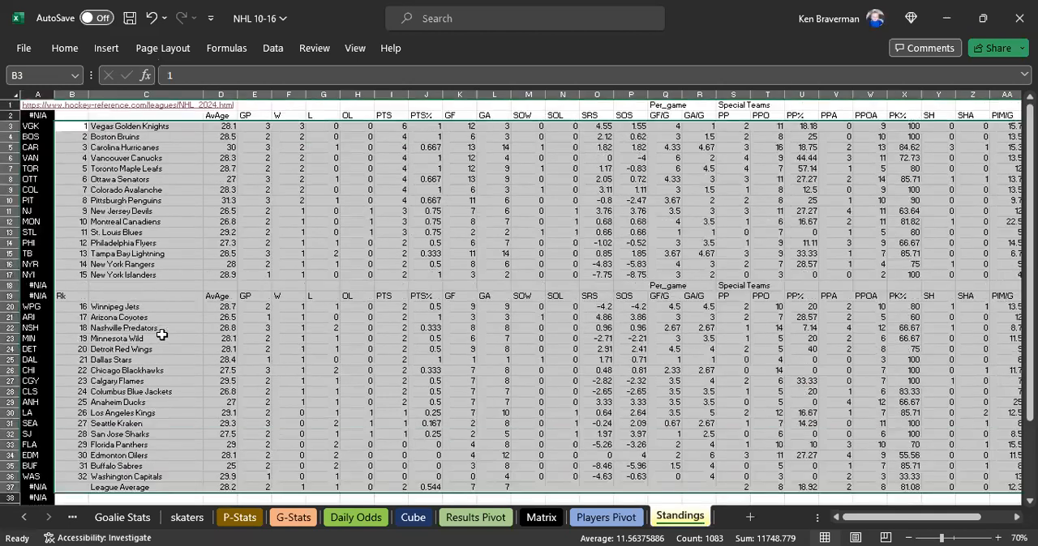
{"action": "left_click", "coordinate": [143, 157]}
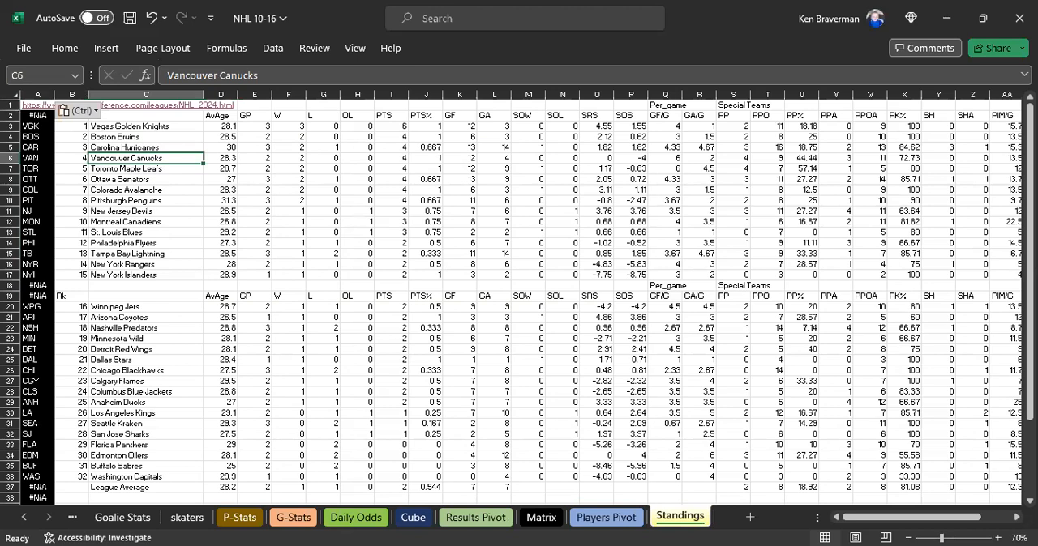
- Go back through the workbook's sheets to Daily Odds
{"action": "left_click", "coordinate": [25, 518]}
{"action": "left_click", "coordinate": [25, 517]}
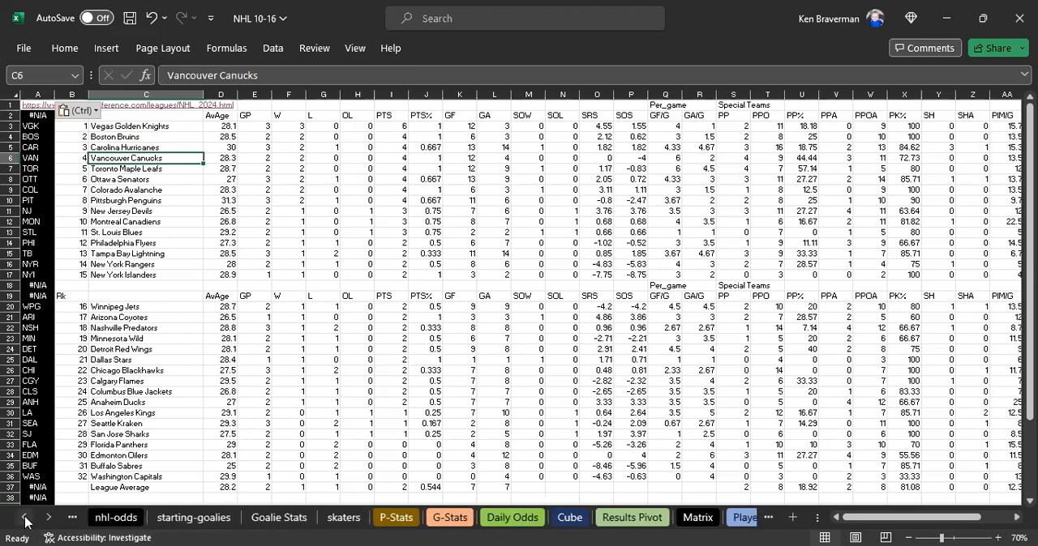
{"action": "left_click", "coordinate": [25, 517]}
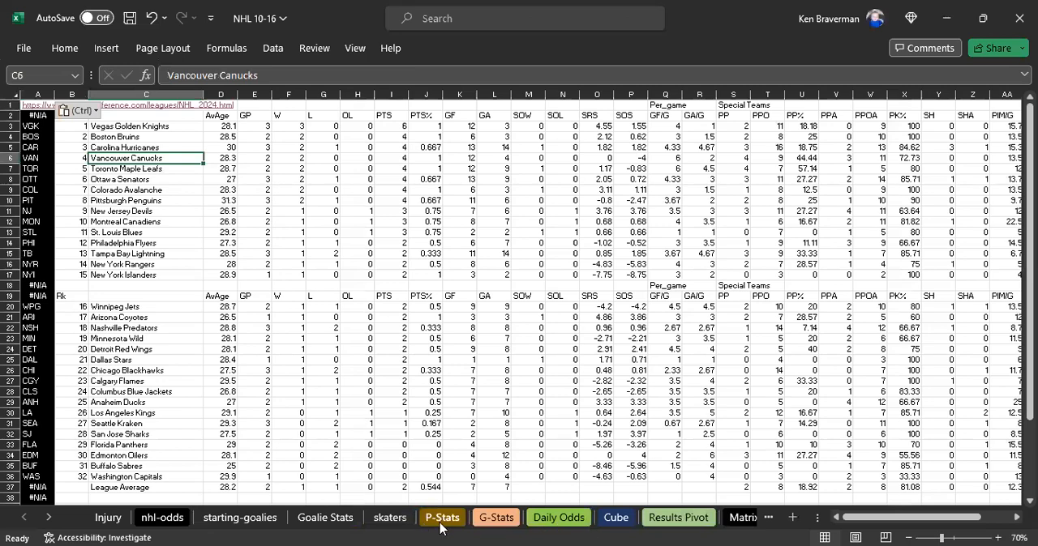
{"action": "left_click", "coordinate": [554, 519]}
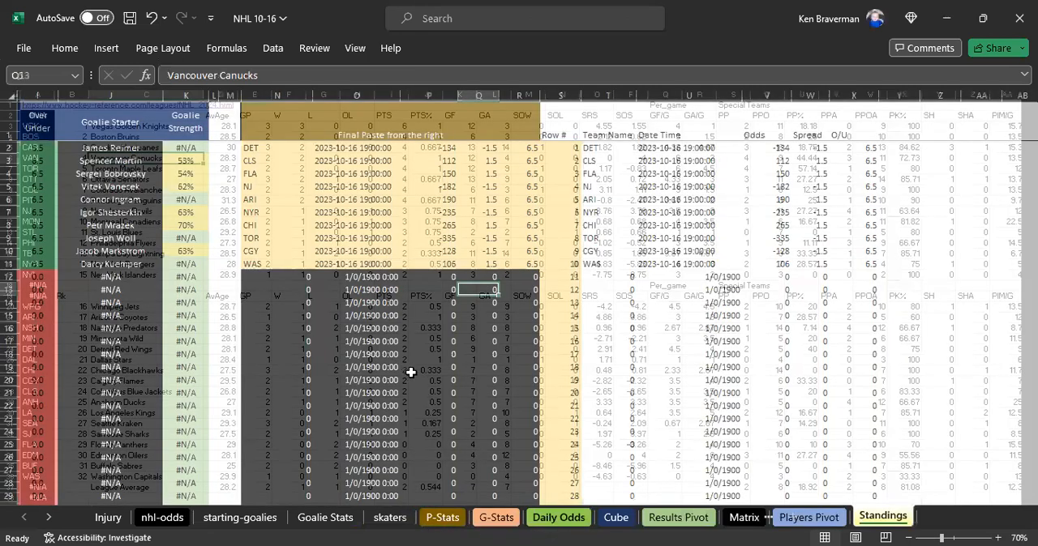
{"action": "left_click_drag", "start_coordinate": [904, 519], "coordinate": [843, 522]}
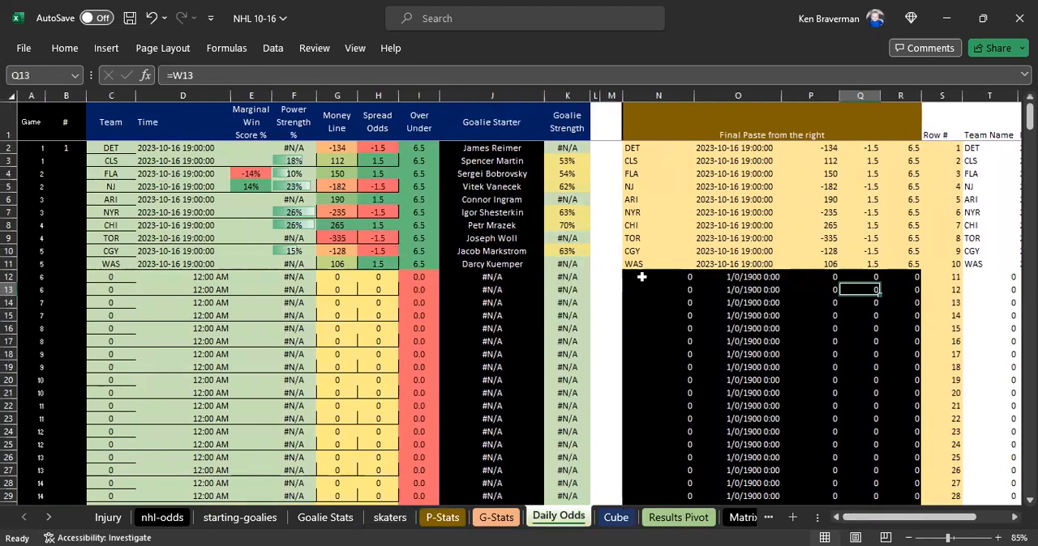
- Examine the Daily Odds rows for the 2023-10-16 games, especially the Goalie Strength lookups in K2:K11
{"action": "left_click", "coordinate": [738, 342]}
{"action": "scroll", "coordinate": [384, 331], "scroll_direction": "up", "scroll_amount": 1}
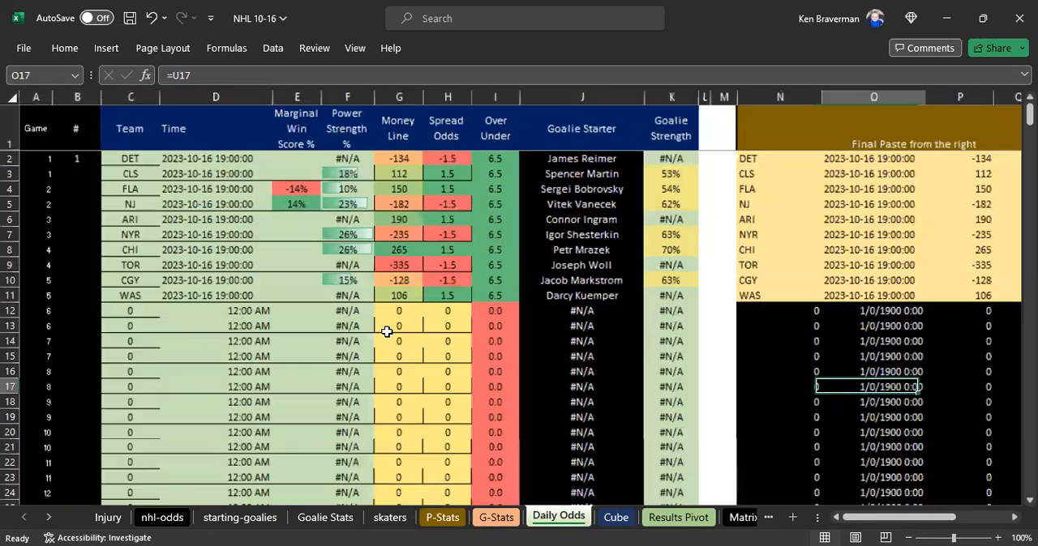
{"action": "left_click", "coordinate": [664, 160]}
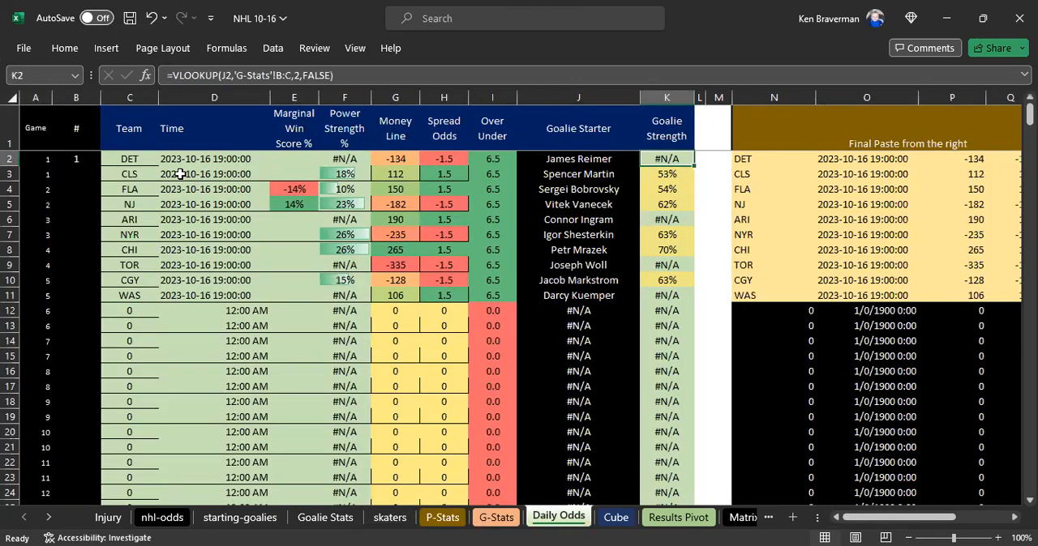
{"action": "left_click_drag", "start_coordinate": [116, 159], "coordinate": [655, 286]}
{"action": "left_click", "coordinate": [491, 341]}
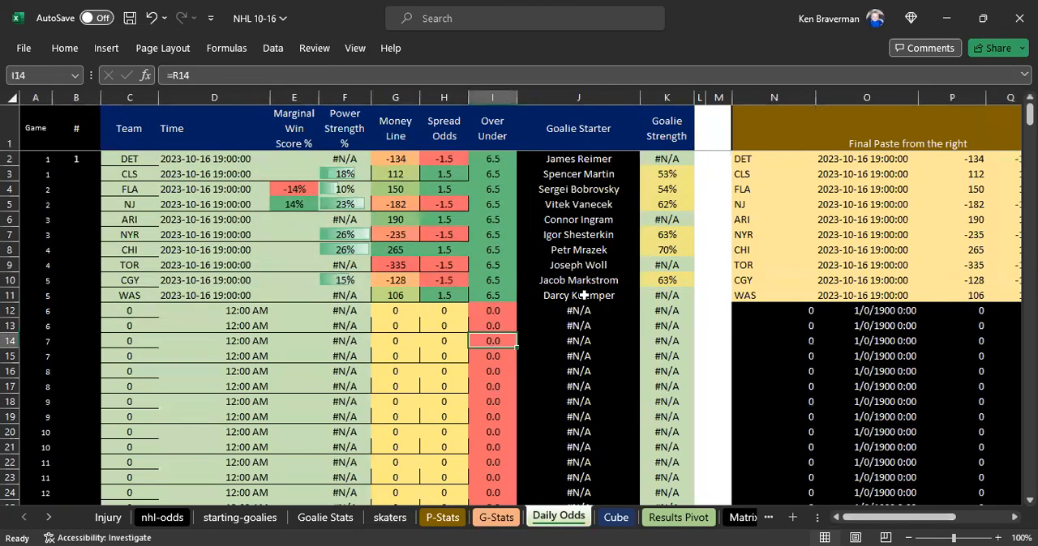
{"action": "scroll", "coordinate": [584, 301], "scroll_direction": "up", "scroll_amount": 1, "text": "ctrl"}
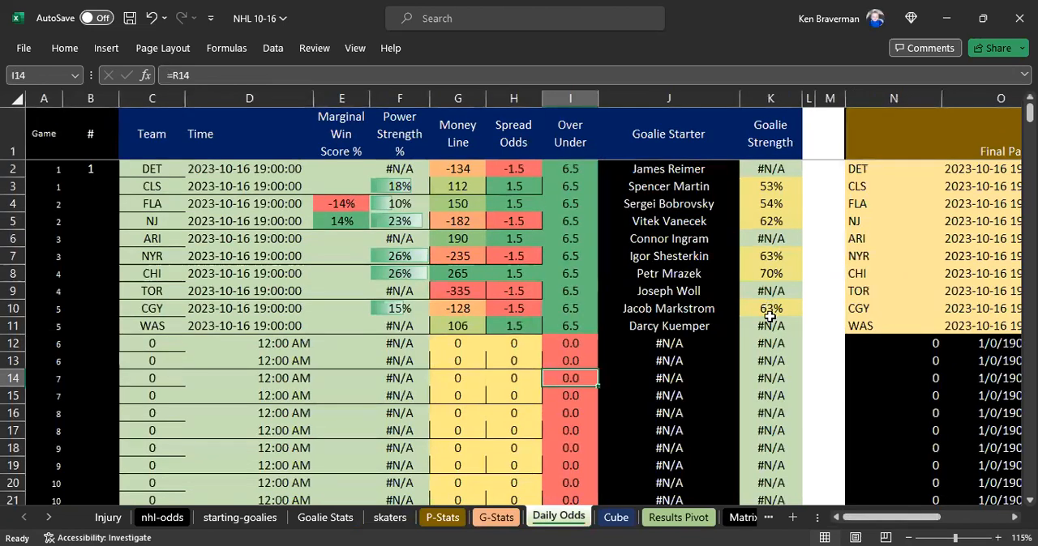
{"action": "left_click_drag", "start_coordinate": [769, 142], "coordinate": [770, 326]}
- Copy the Daily Odds goalie starters whose strength lookup fails, in J2, J6, J9 and J11
{"action": "left_click", "coordinate": [770, 169]}
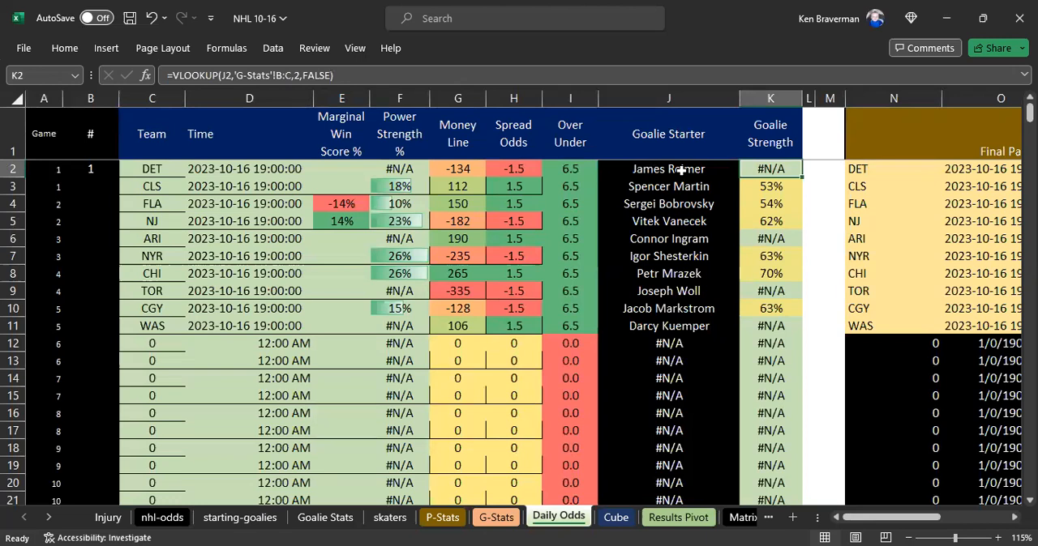
{"action": "left_click", "coordinate": [681, 169]}
{"action": "left_click", "coordinate": [685, 240], "text": "ctrl"}
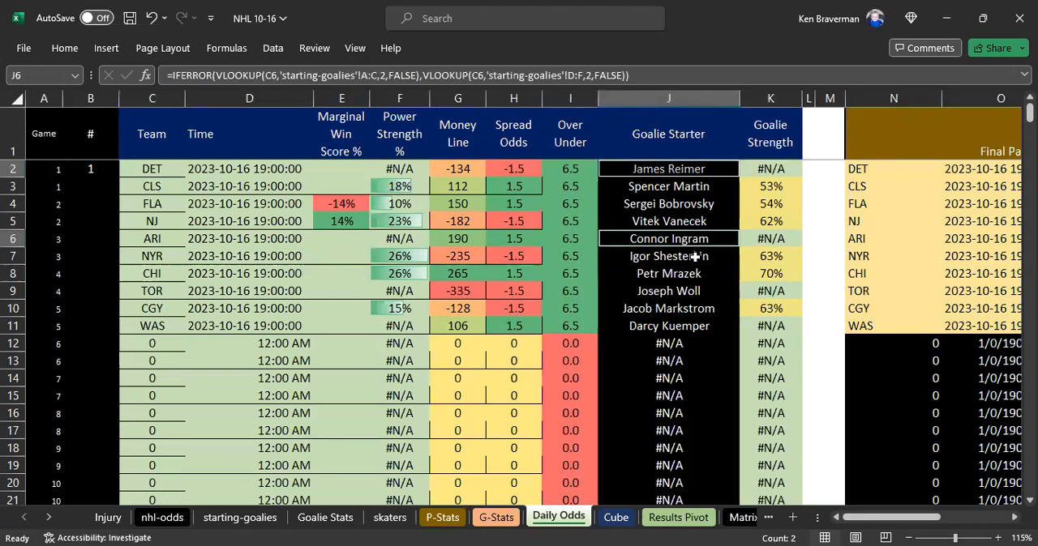
{"action": "left_click", "coordinate": [678, 296], "text": "ctrl"}
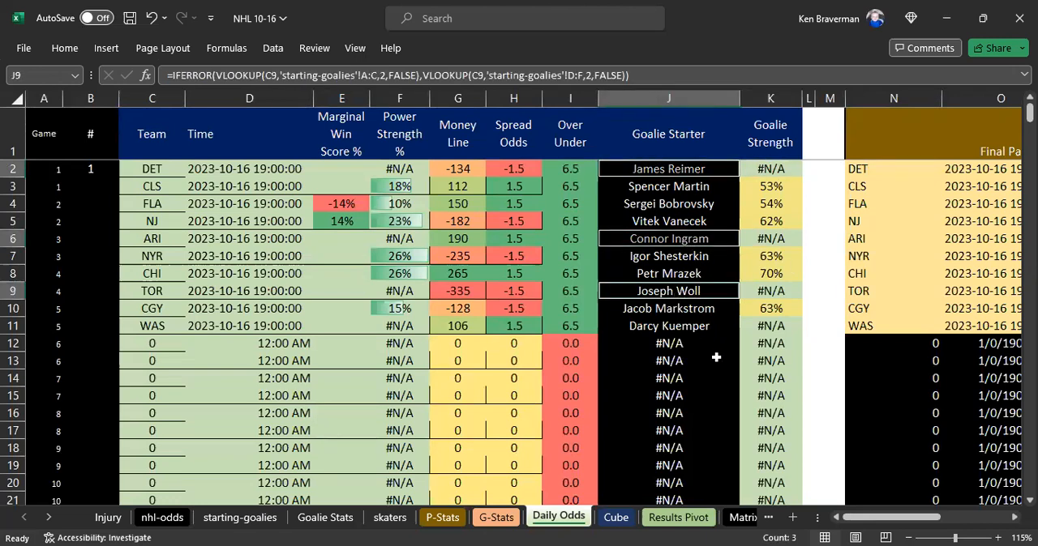
{"action": "left_click", "coordinate": [673, 329], "text": "ctrl"}
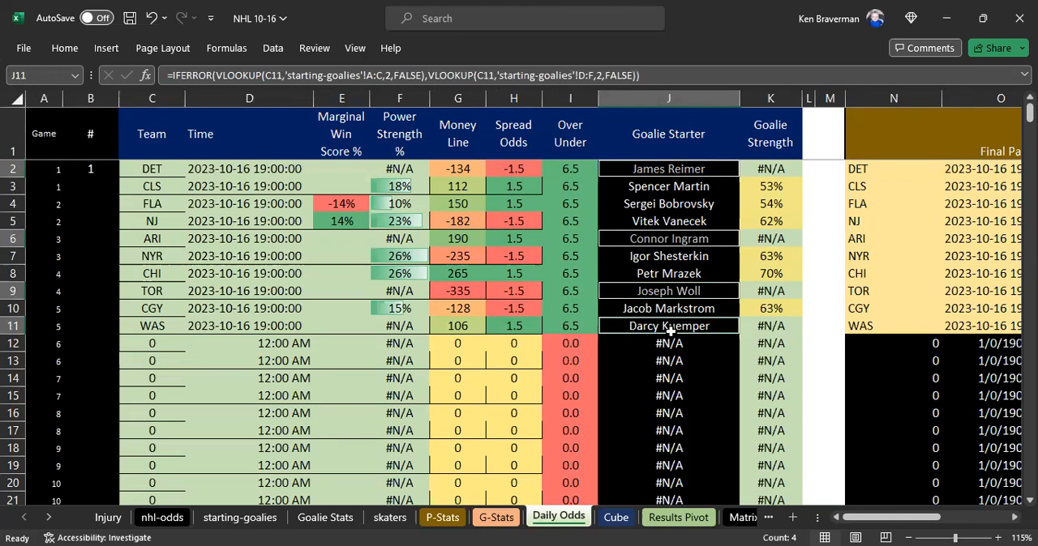
{"action": "right_click", "coordinate": [667, 325]}
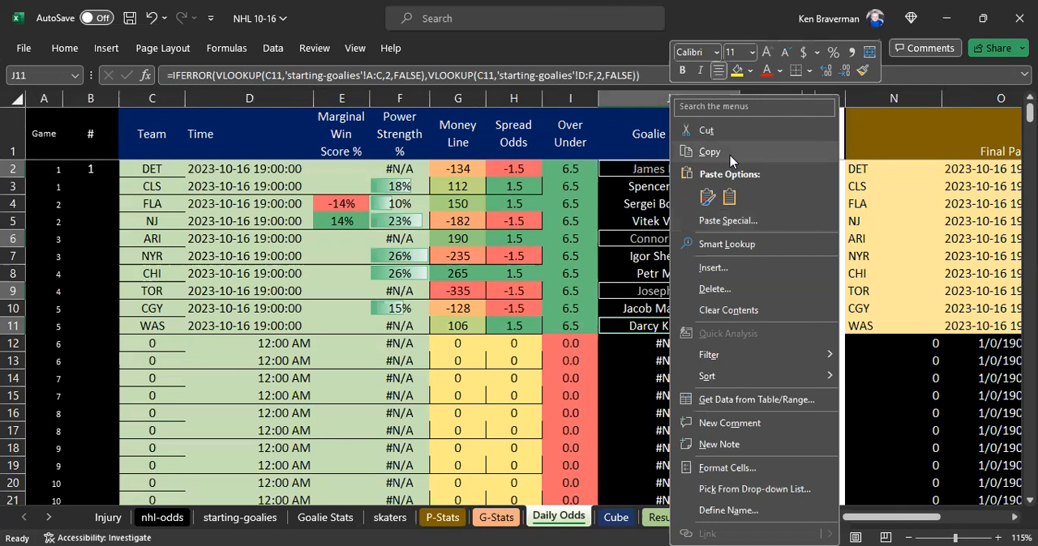
{"action": "left_click", "coordinate": [730, 158]}
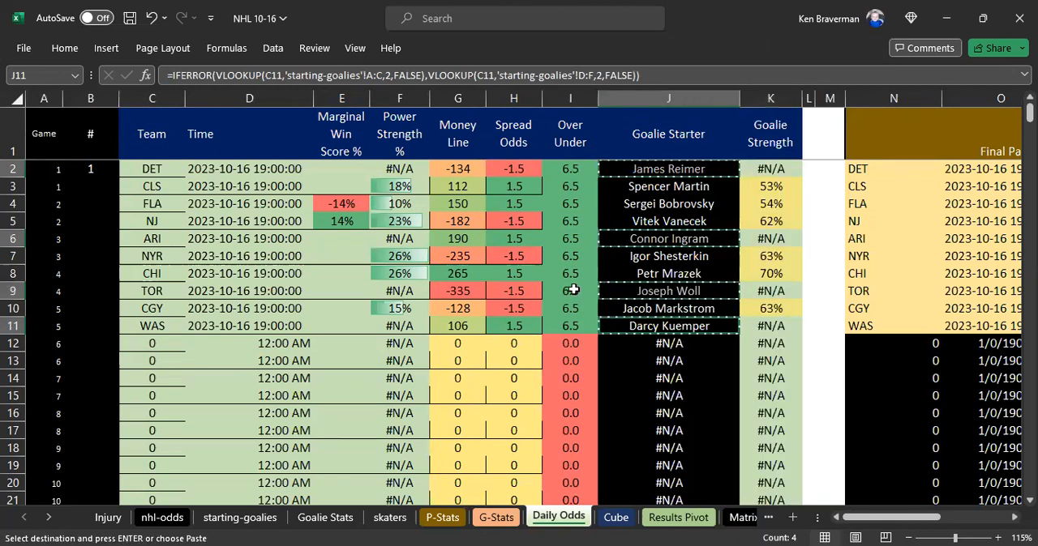
- Paste the four copied goalie names as values into the G-Stats Player Name column, starting at the first empty cell, D112
{"action": "left_click", "coordinate": [496, 518]}
{"action": "scroll", "coordinate": [255, 289], "scroll_direction": "down", "scroll_amount": 10}
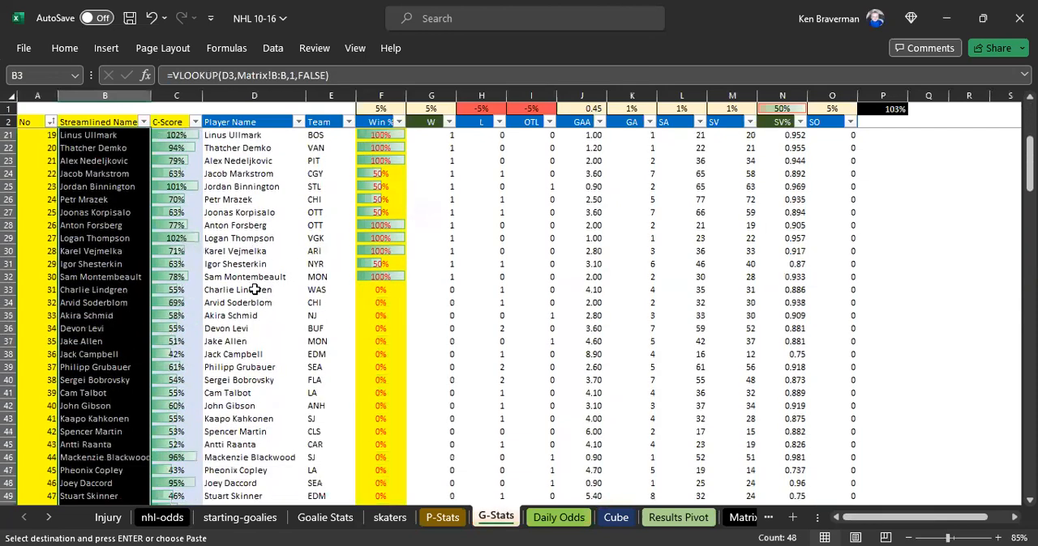
{"action": "scroll", "coordinate": [255, 290], "scroll_direction": "down", "scroll_amount": 1}
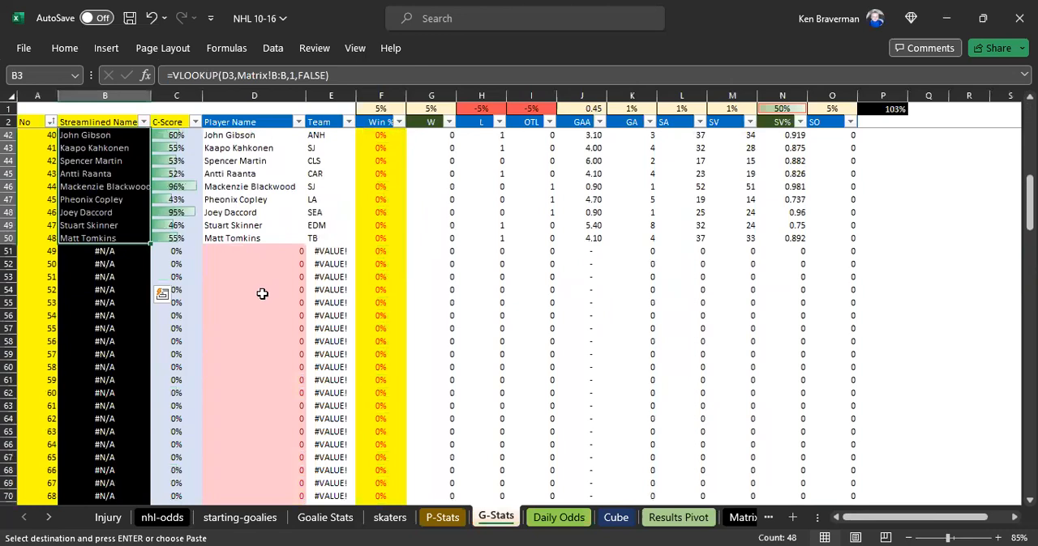
{"action": "scroll", "coordinate": [248, 309], "scroll_direction": "down", "scroll_amount": 2}
{"action": "scroll", "coordinate": [247, 309], "scroll_direction": "down", "scroll_amount": 13}
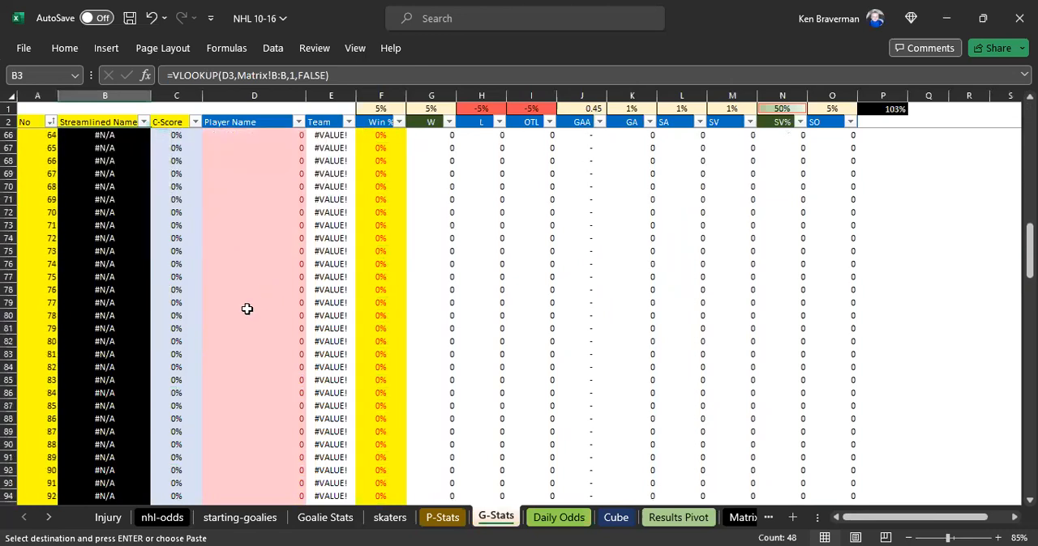
{"action": "scroll", "coordinate": [247, 309], "scroll_direction": "down", "scroll_amount": 2}
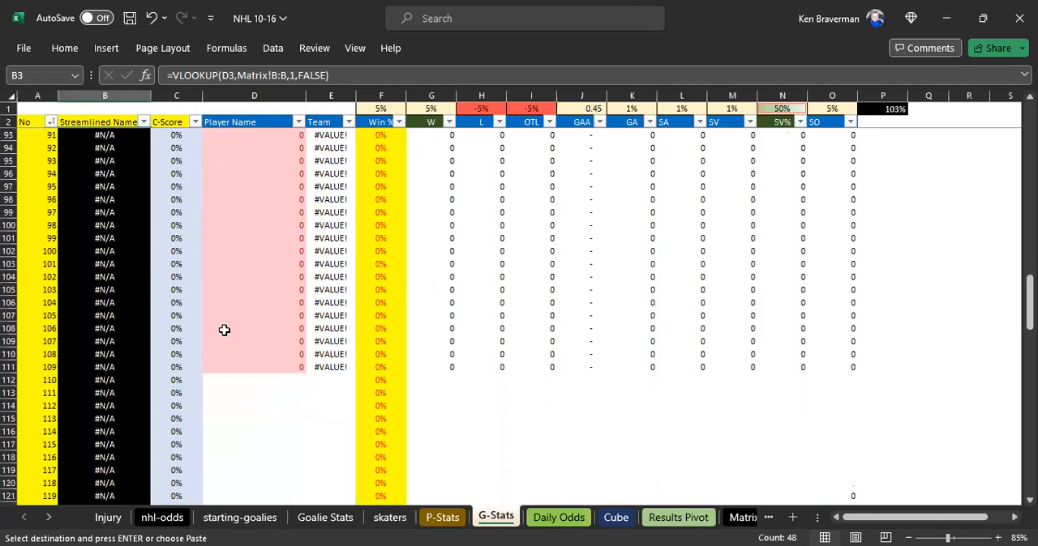
{"action": "left_click", "coordinate": [222, 380]}
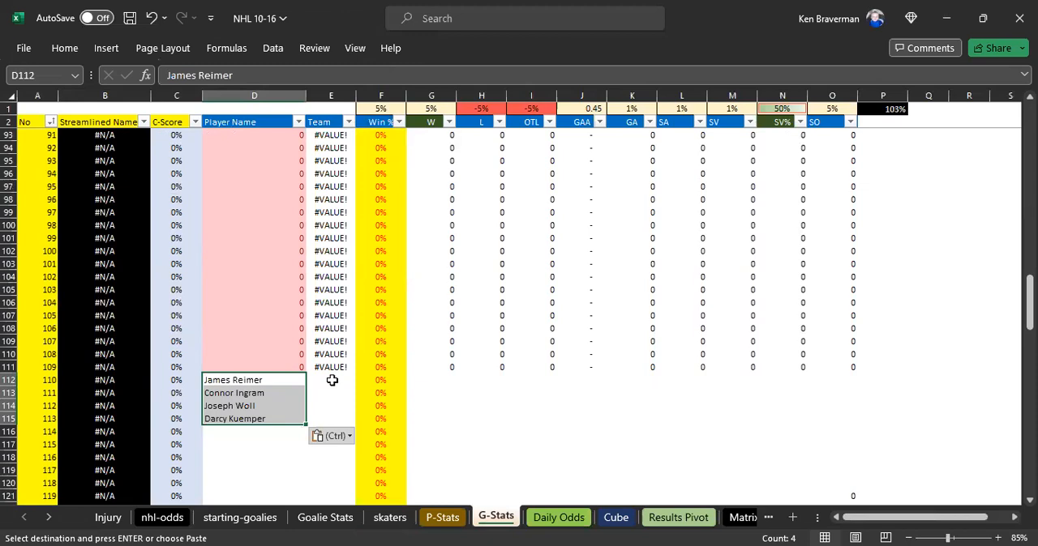
- Enter WSH as the team of the last added goalie in E115 of G-Stats
{"action": "left_click", "coordinate": [329, 418]}
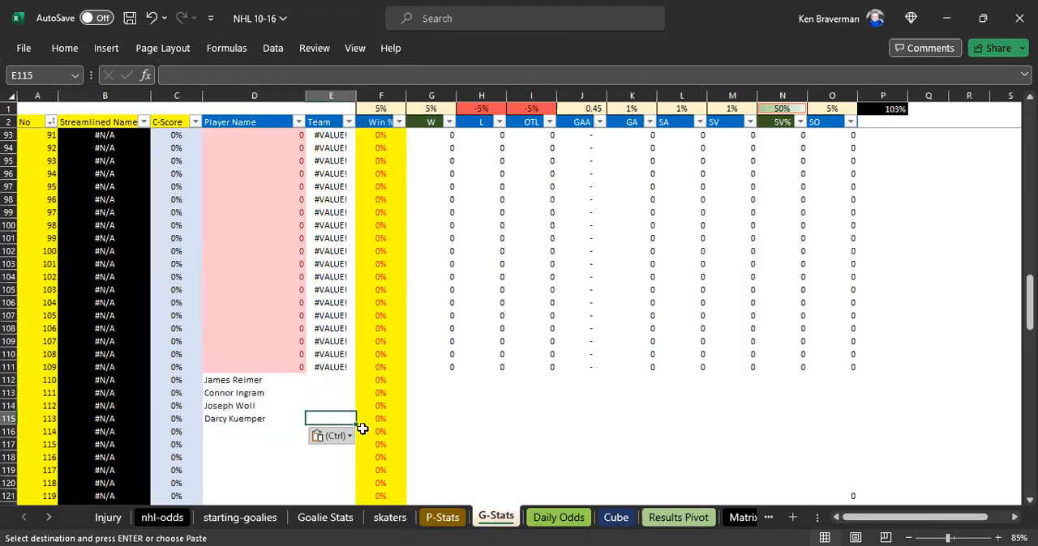
{"action": "key", "text": "ctrl"}
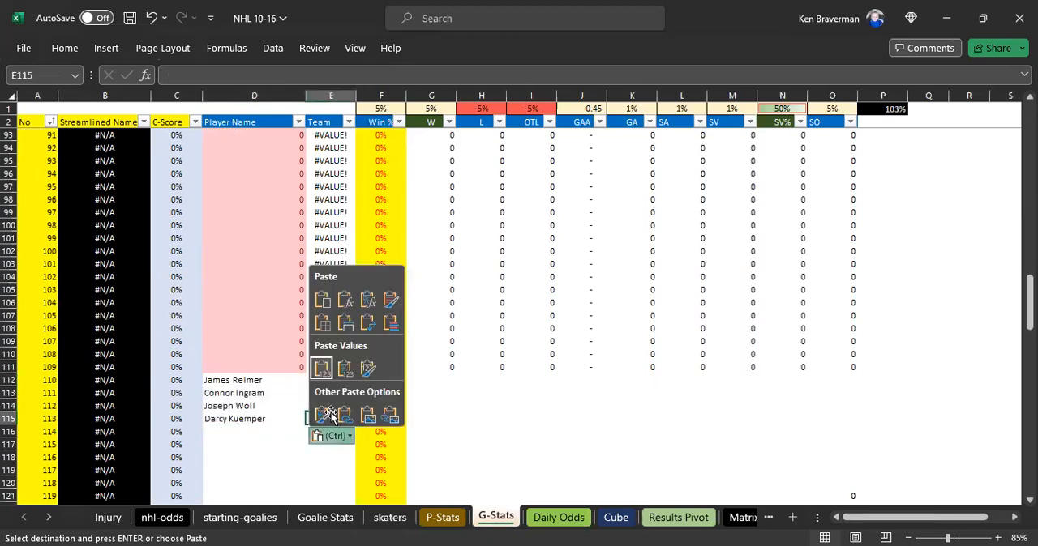
{"action": "key", "text": "Escape"}
{"action": "type", "text": "WSH"}
{"action": "key", "text": "Up"}
{"action": "key", "text": "Up"}
{"action": "key", "text": "Up"}
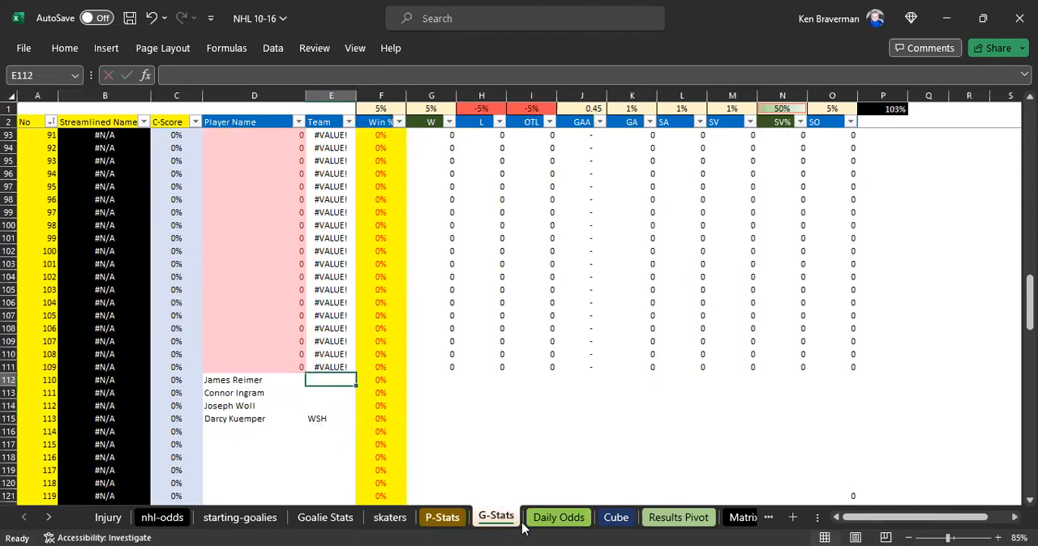
- Check the first missing goalie's team on Daily Odds and enter DET in E112 of G-Stats
{"action": "left_click", "coordinate": [569, 522]}
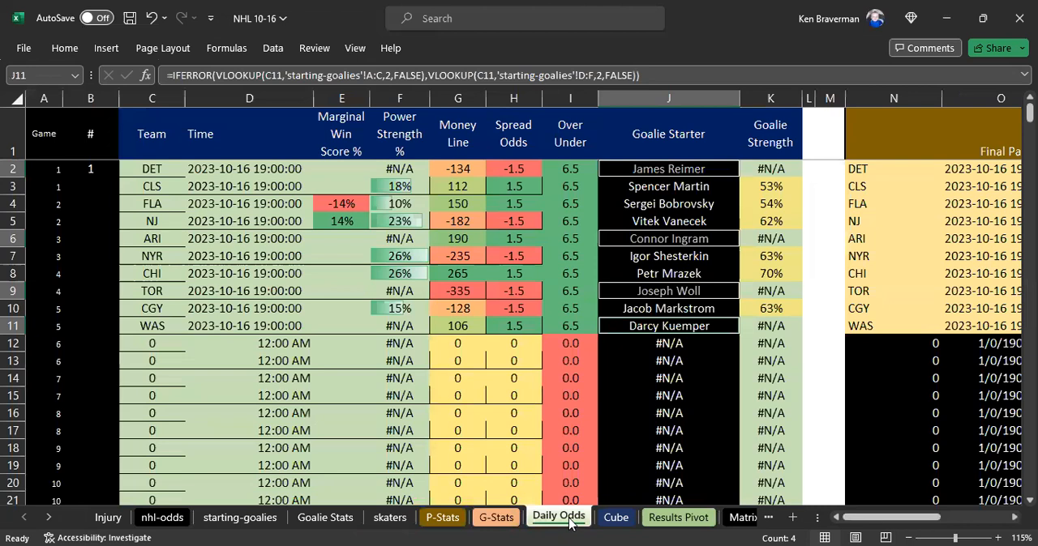
{"action": "left_click", "coordinate": [516, 521]}
{"action": "type", "text": "DET"}
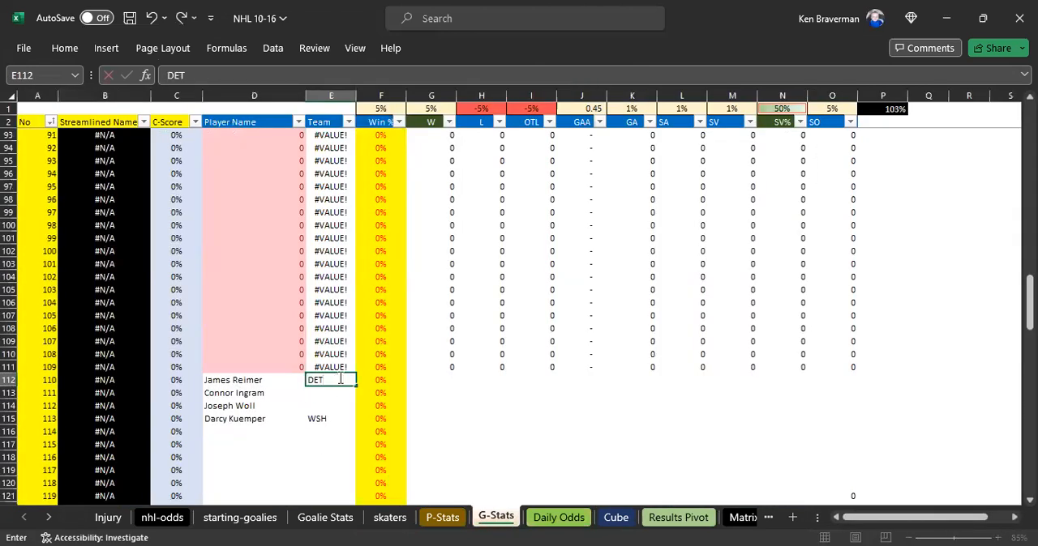
{"action": "key", "text": "Return"}
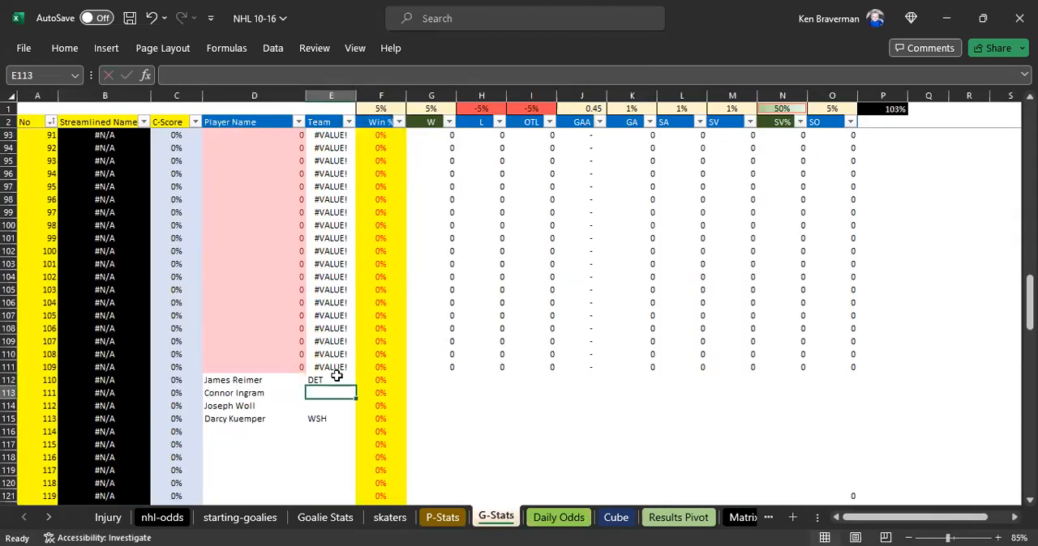
- Look up the second missing goalie's team on Daily Odds and enter ARI in E113 of G-Stats
{"action": "left_click", "coordinate": [558, 519]}
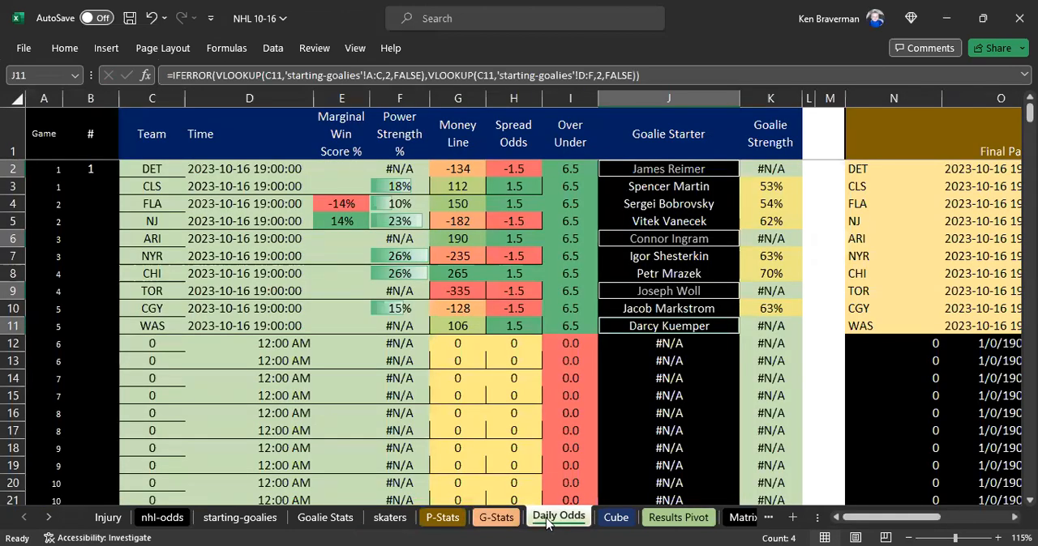
{"action": "left_click", "coordinate": [616, 519]}
{"action": "left_click", "coordinate": [616, 517]}
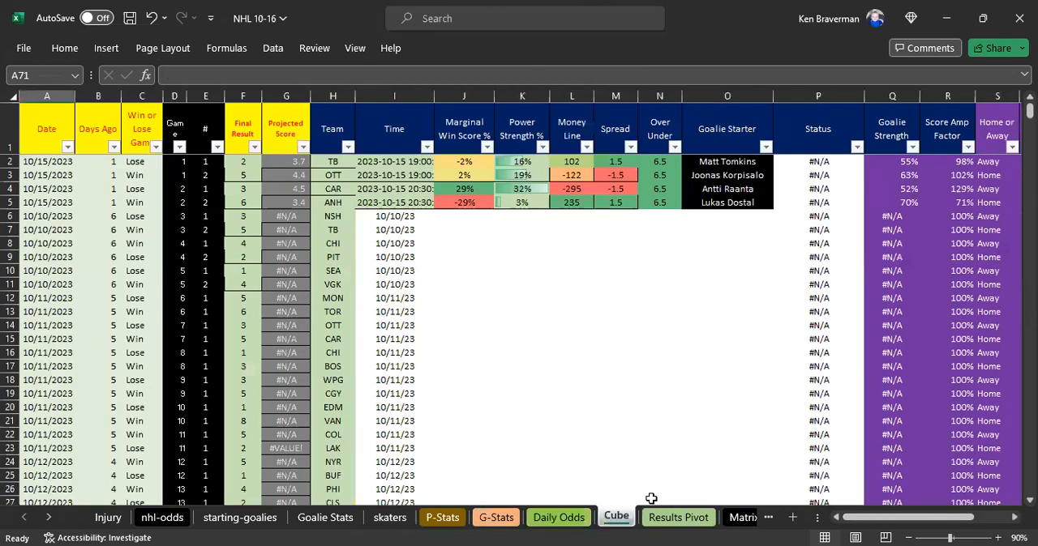
{"action": "left_click", "coordinate": [497, 517]}
{"action": "type", "text": "ARI"}
{"action": "key", "text": "Return"}
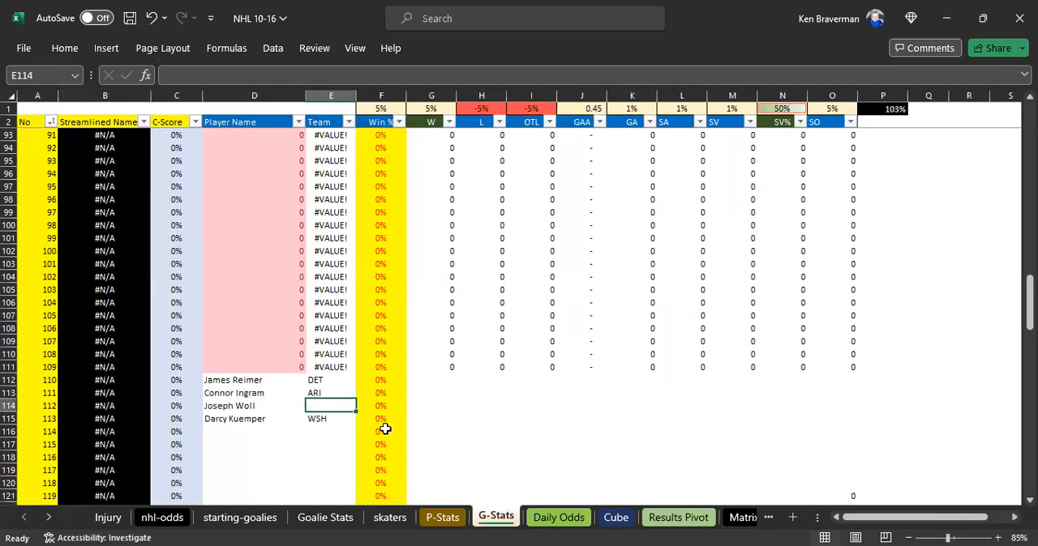
- Look up the third missing goalie's team on Daily Odds and enter TOR in E114 of G-Stats
{"action": "left_click", "coordinate": [567, 518]}
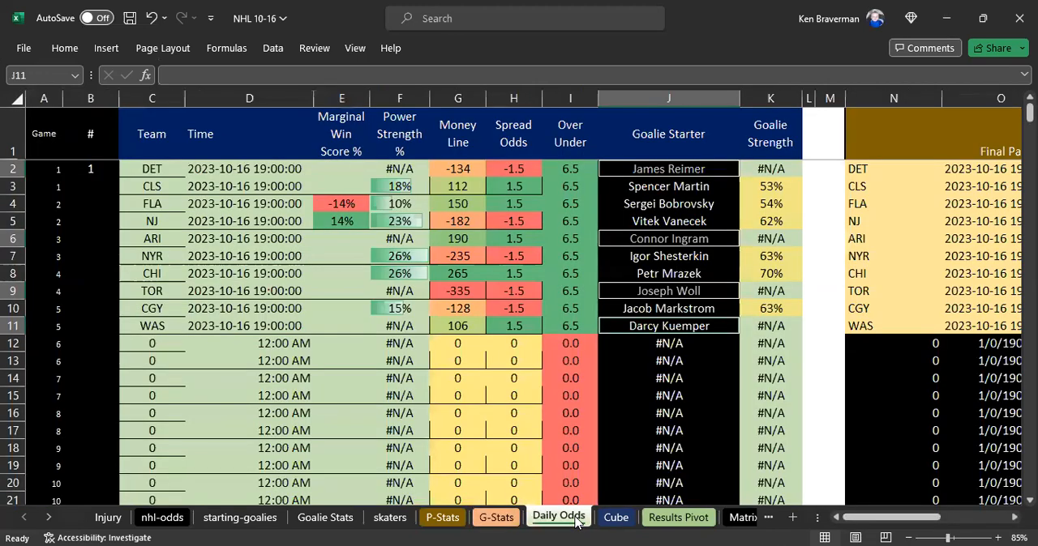
{"action": "left_click", "coordinate": [496, 517]}
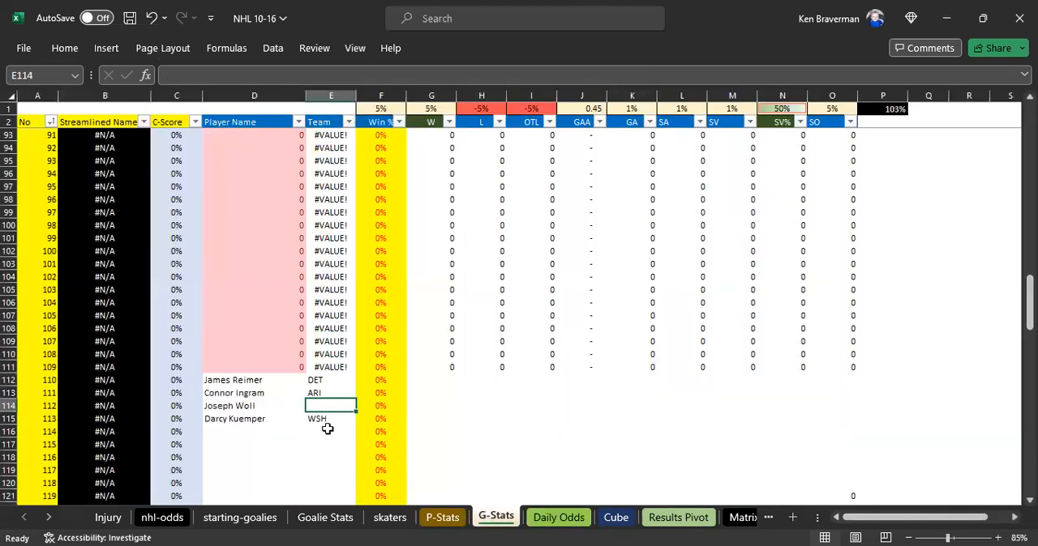
{"action": "type", "text": "TOR"}
{"action": "key", "text": "Up"}
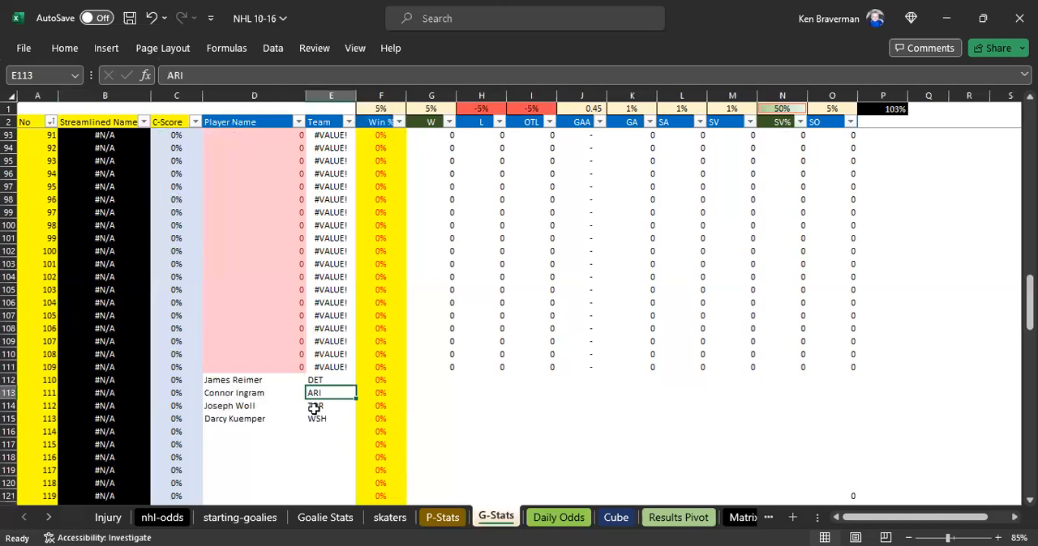
{"action": "left_click_drag", "start_coordinate": [243, 379], "coordinate": [331, 432]}
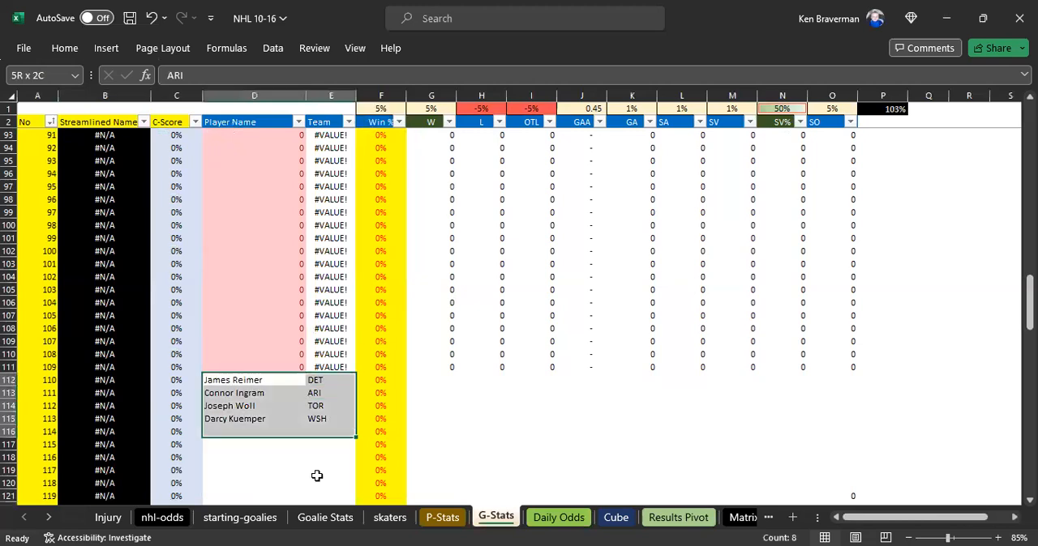
{"action": "left_click", "coordinate": [316, 476]}
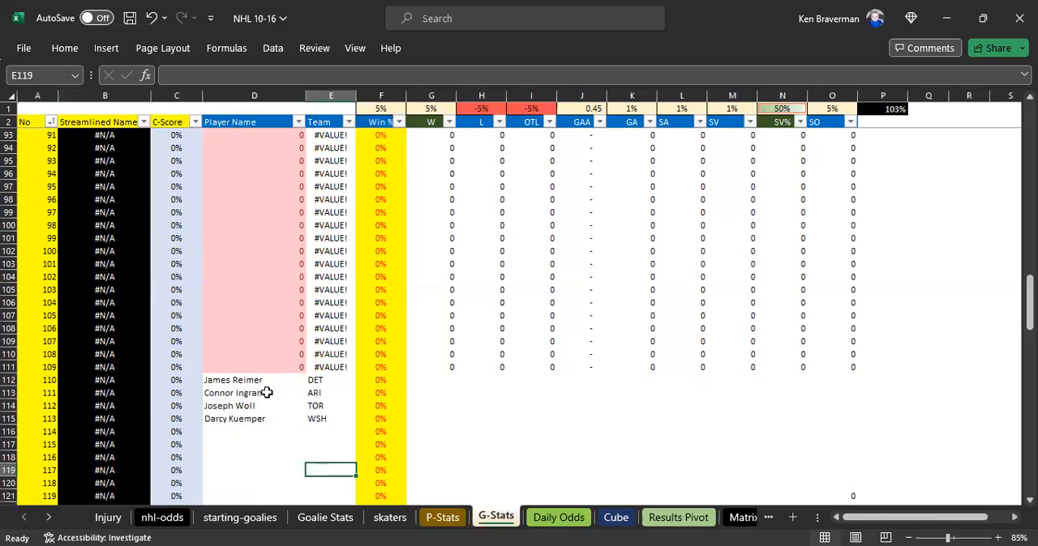
- Set the C-Score of the four added goalies in C112:C115 to 60% and highlight those cells in yellow
{"action": "left_click", "coordinate": [176, 381]}
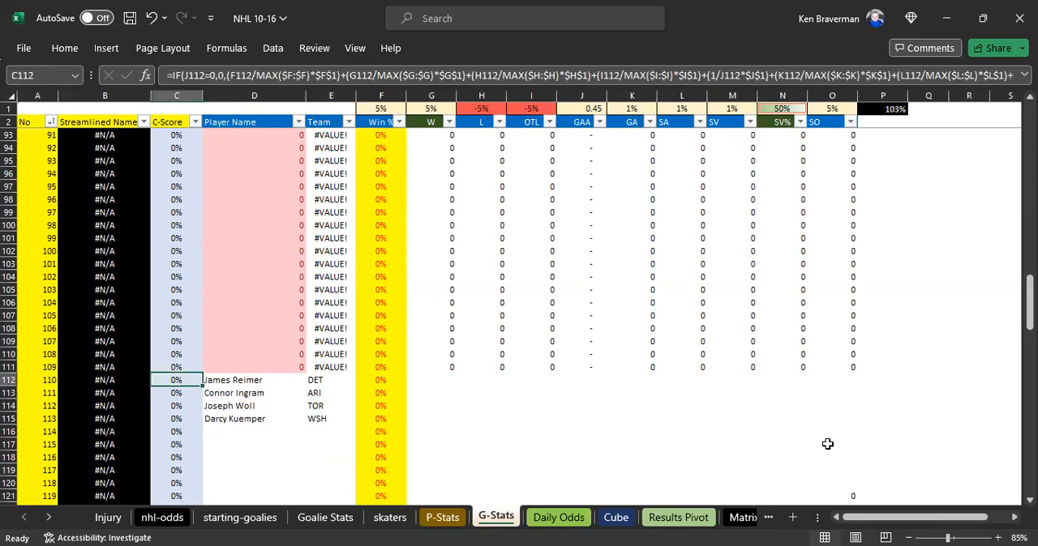
{"action": "type", "text": "60%"}
{"action": "key", "text": "Return"}
{"action": "key", "text": "Up"}
{"action": "key", "text": "shift+Down"}
{"action": "key", "text": "shift+Down"}
{"action": "key", "text": "shift+Down"}
{"action": "key", "text": "ctrl+d"}
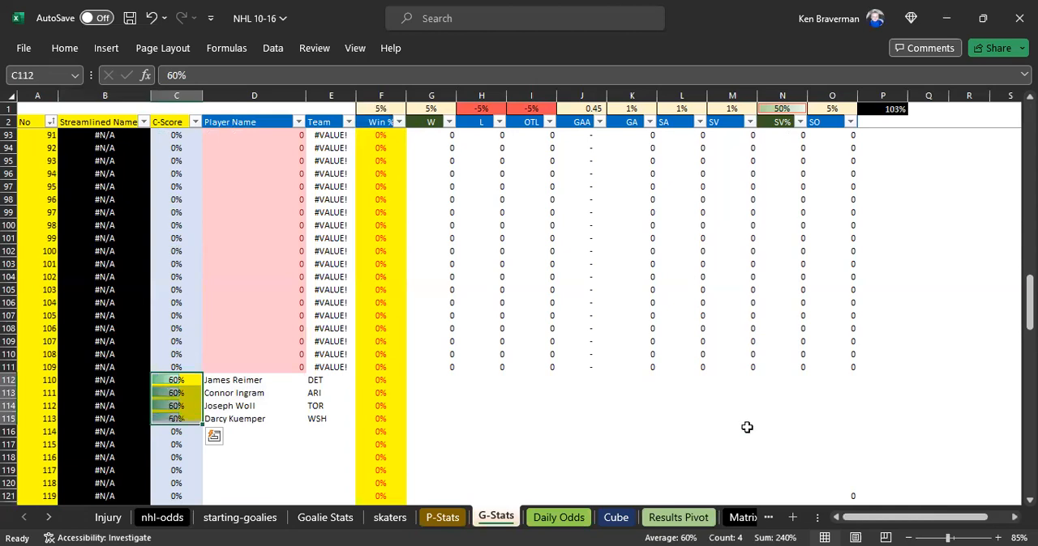
- Review the added goalie entries in C112:E115 of G-Stats, covering C-Score, player name and team
{"action": "left_click", "coordinate": [266, 461]}
{"action": "left_click_drag", "start_coordinate": [183, 380], "coordinate": [184, 419]}
{"action": "left_click", "coordinate": [247, 449]}
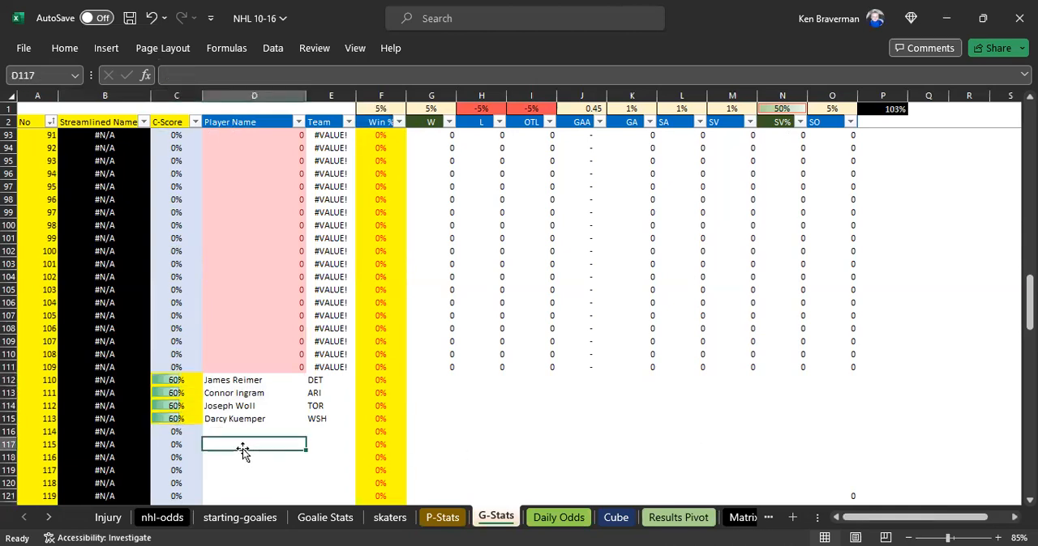
{"action": "left_click", "coordinate": [173, 379]}
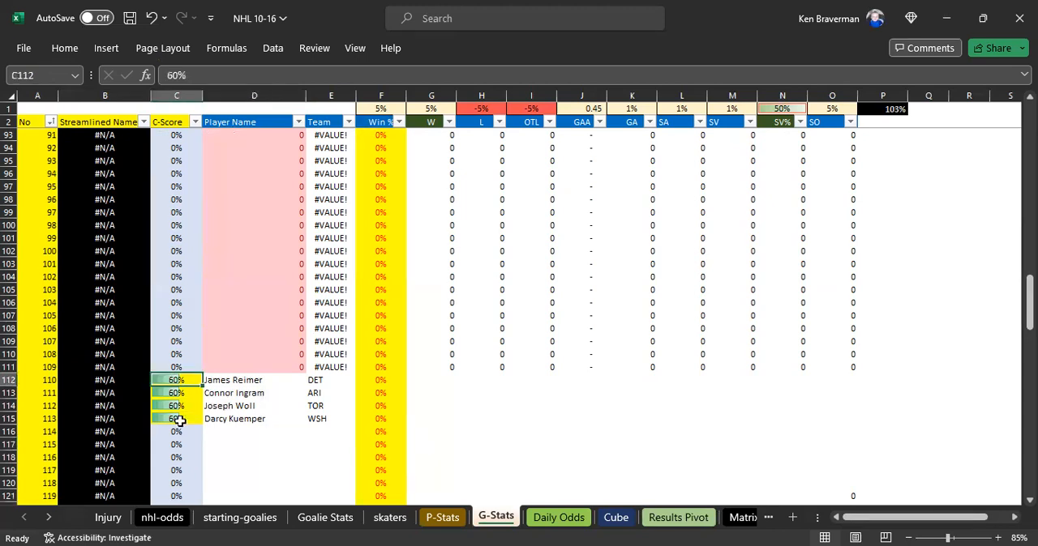
{"action": "left_click", "coordinate": [179, 419], "text": "shift"}
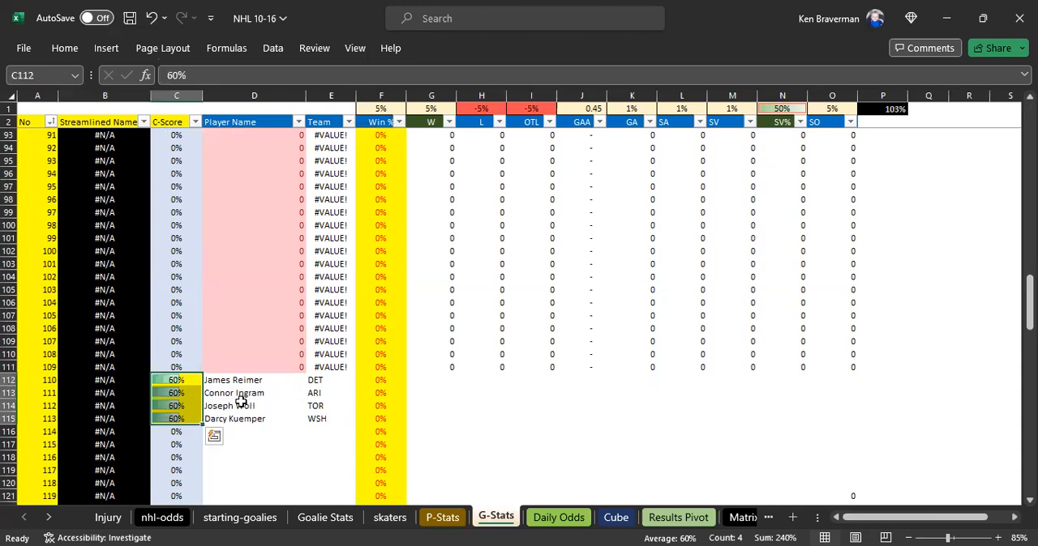
{"action": "left_click", "coordinate": [243, 442]}
{"action": "left_click_drag", "start_coordinate": [202, 380], "coordinate": [324, 420]}
{"action": "left_click", "coordinate": [267, 481]}
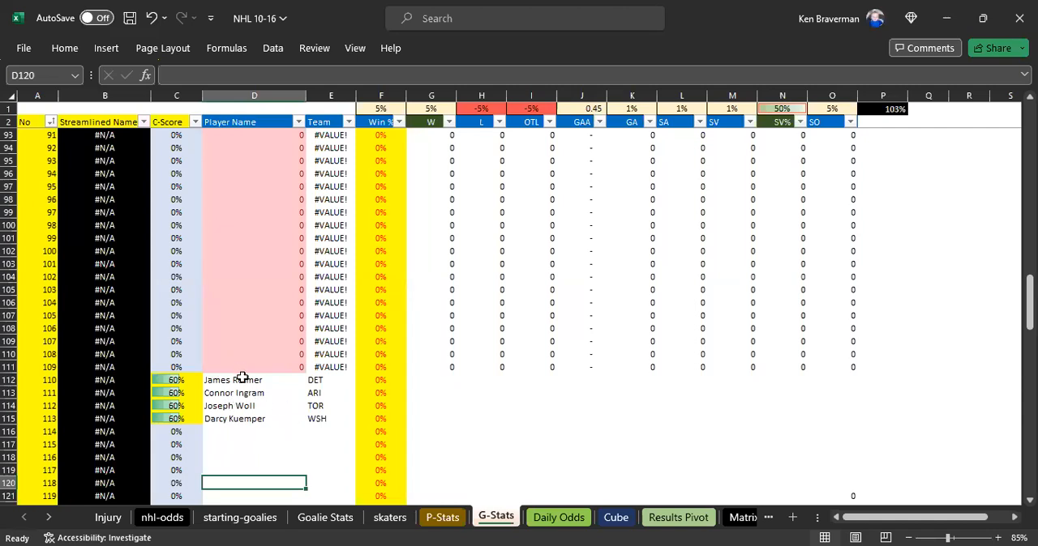
{"action": "left_click_drag", "start_coordinate": [189, 382], "coordinate": [328, 420]}
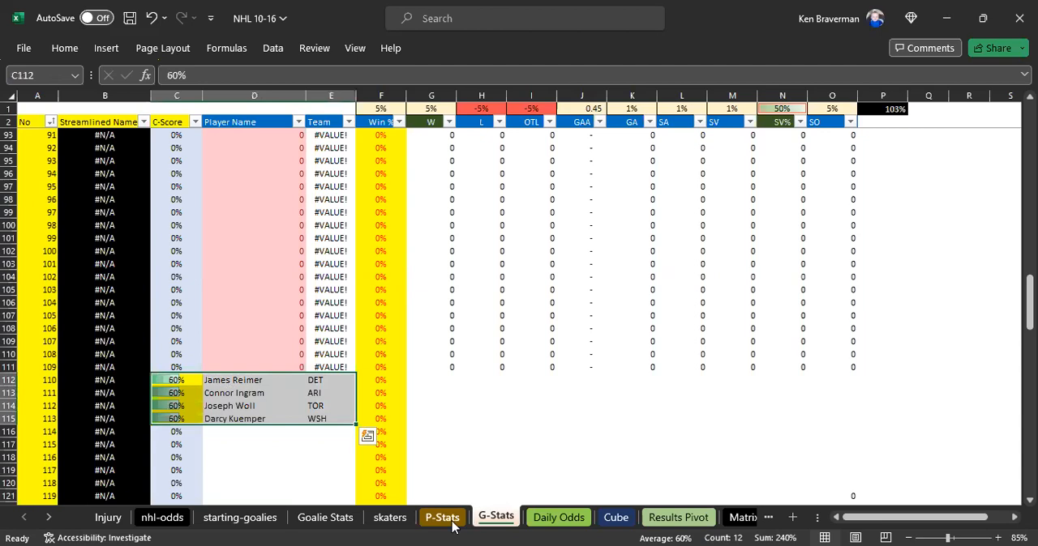
- Return to Daily Odds and inspect the Goalie Strength lookup formula in K2
{"action": "left_click", "coordinate": [558, 517]}
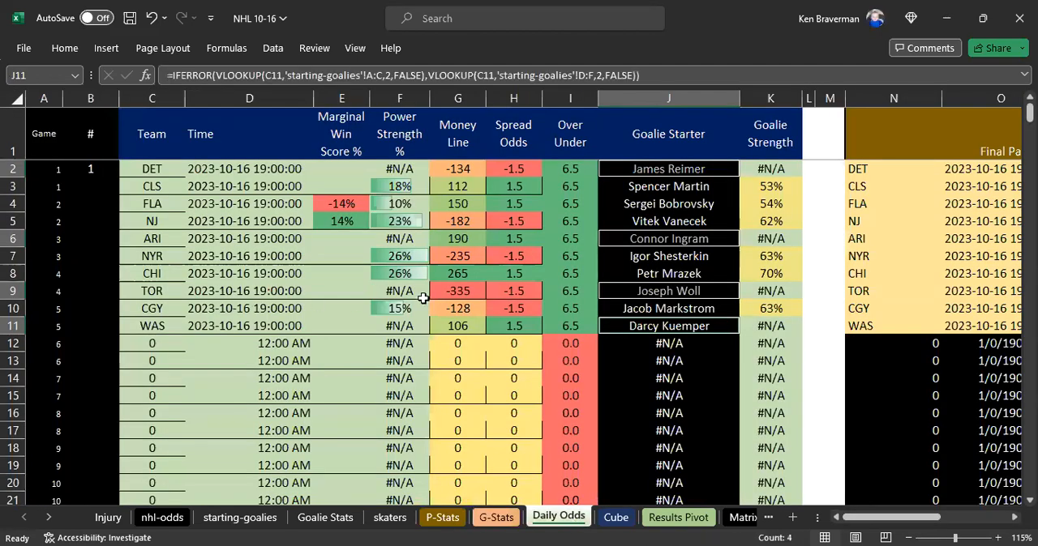
{"action": "left_click", "coordinate": [554, 258]}
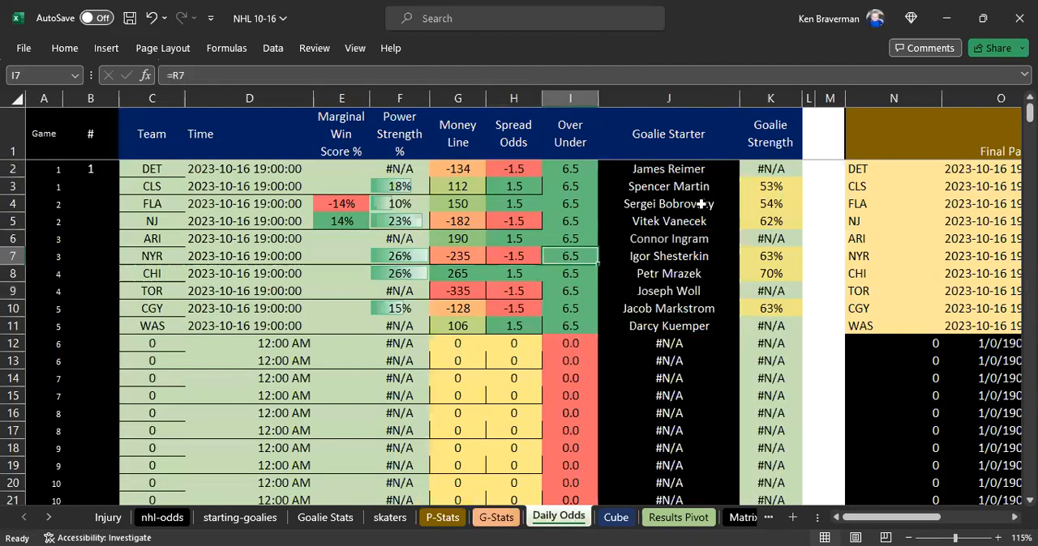
{"action": "left_click", "coordinate": [760, 174]}
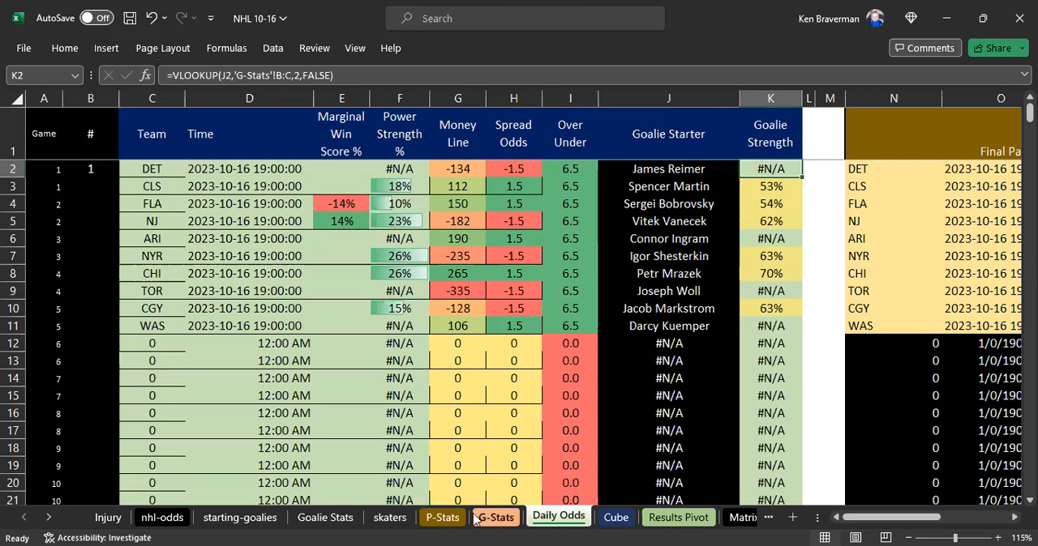
- Copy the added goalies' names and teams from D112:E115 of G-Stats and paste them as values at B652 of Matrix
{"action": "left_click", "coordinate": [505, 522]}
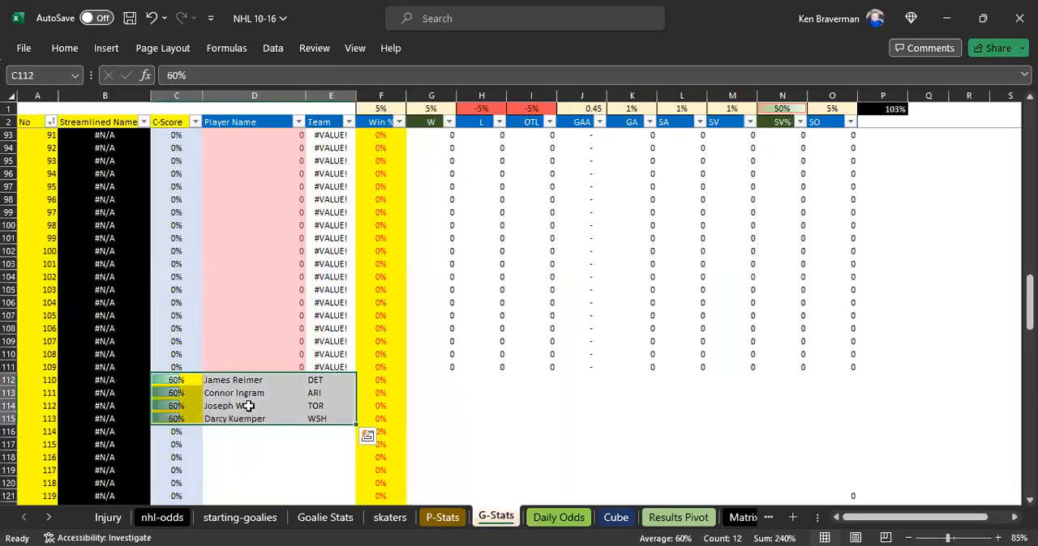
{"action": "left_click", "coordinate": [261, 468]}
{"action": "left_click_drag", "start_coordinate": [247, 373], "coordinate": [317, 420]}
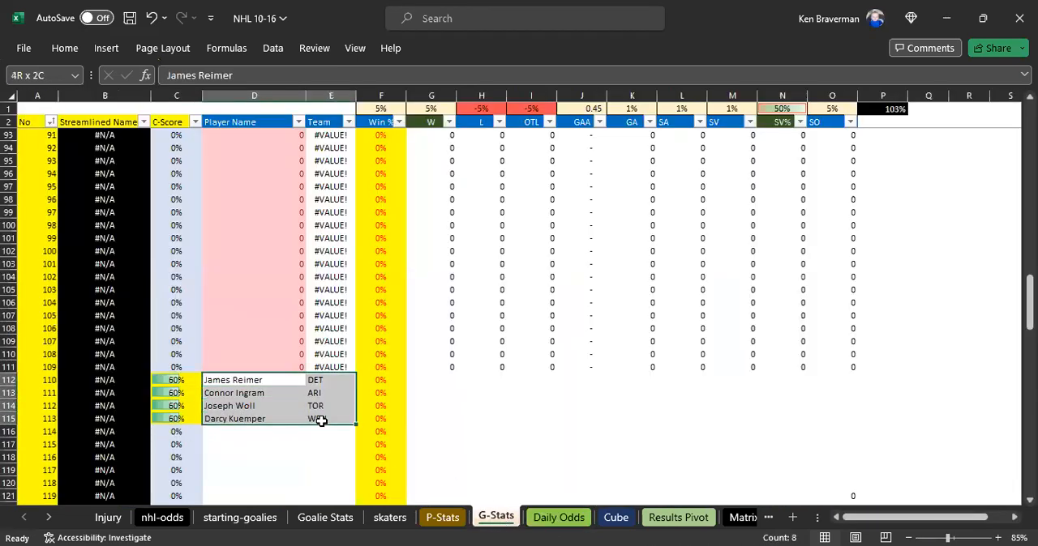
{"action": "key", "text": "ctrl+c"}
{"action": "left_click", "coordinate": [747, 521]}
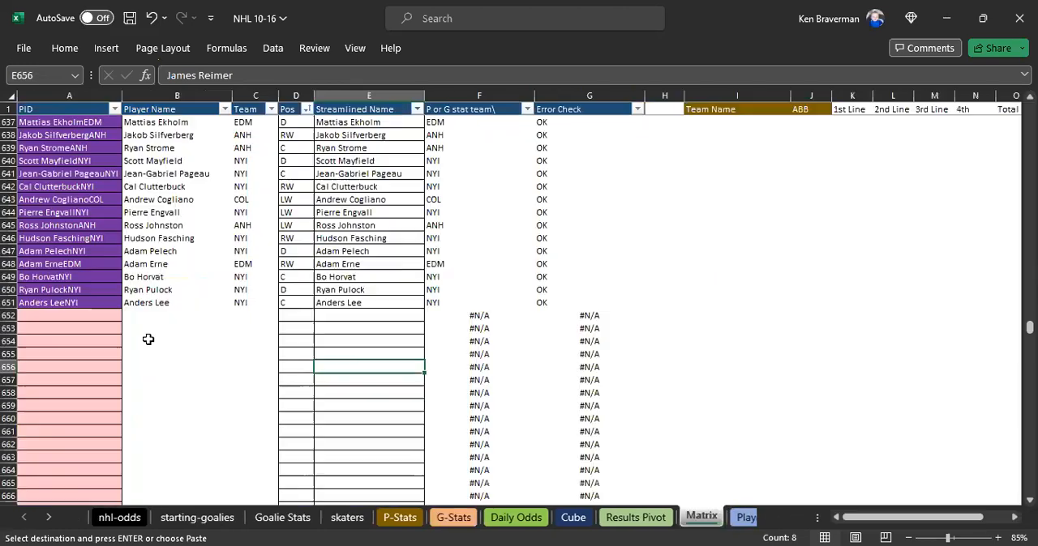
{"action": "left_click", "coordinate": [150, 317]}
{"action": "right_click", "coordinate": [150, 316]}
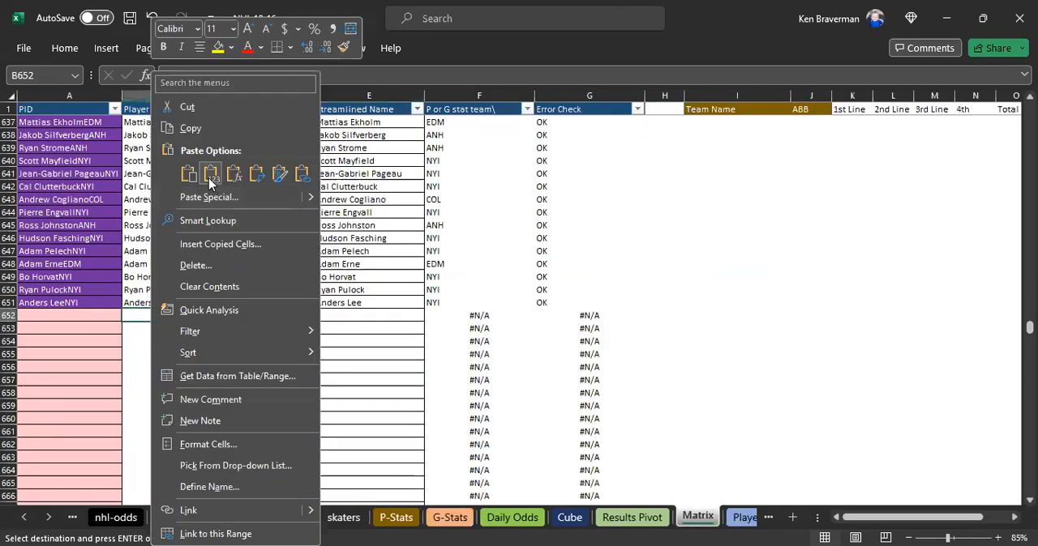
{"action": "left_click", "coordinate": [208, 177]}
- Enter position G in D652 of Matrix and fill it down to D655 for the added goalies
{"action": "left_click", "coordinate": [311, 318]}
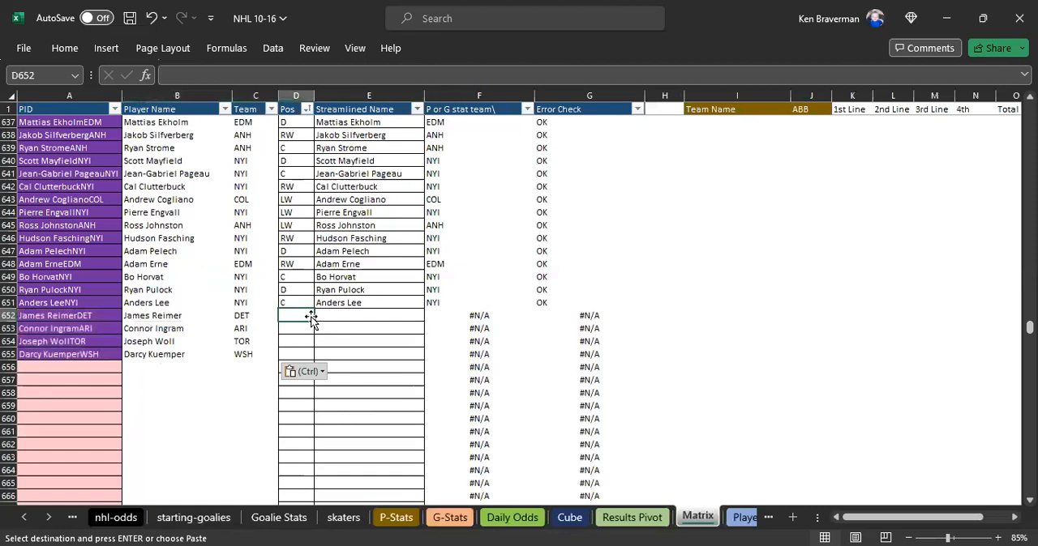
{"action": "type", "text": "G"}
{"action": "key", "text": "shift+Down"}
{"action": "key", "text": "shift+Down"}
{"action": "key", "text": "shift+Down"}
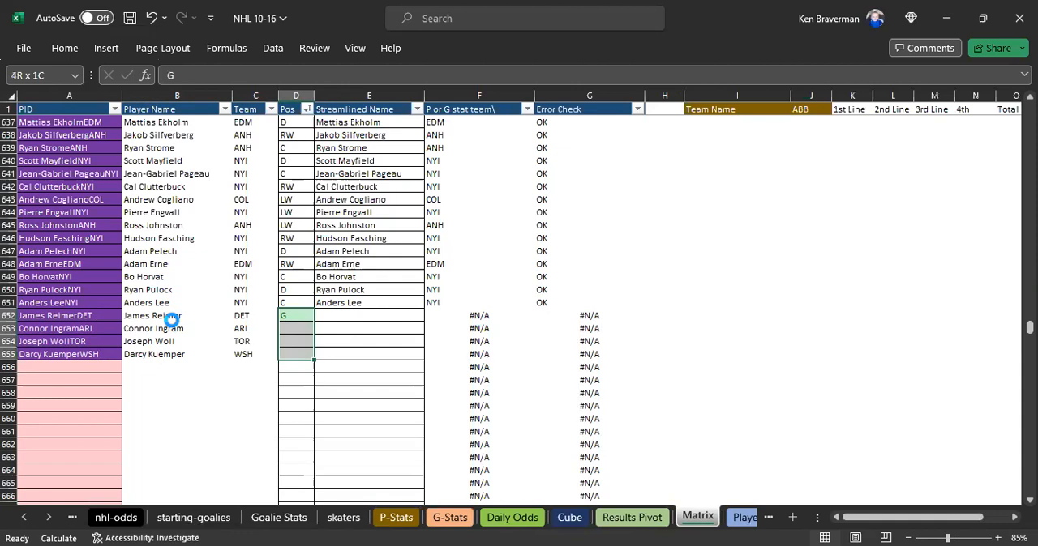
{"action": "key", "text": "ctrl+d"}
- Copy the added goalies' names from B652:B655 of Matrix into the Streamlined Name cells E652:E655
{"action": "left_click_drag", "start_coordinate": [170, 319], "coordinate": [171, 354]}
{"action": "key", "text": "ctrl+c"}
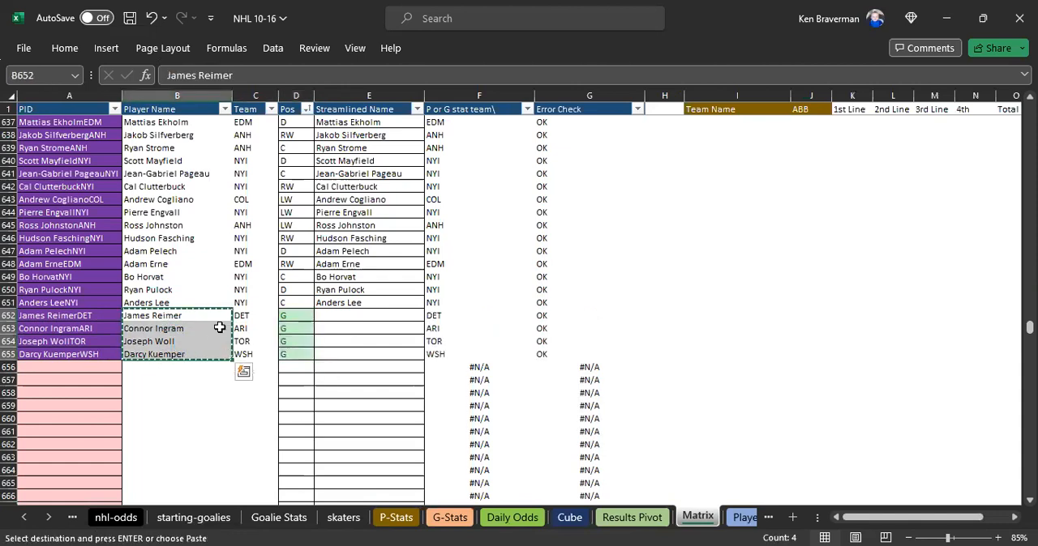
{"action": "right_click", "coordinate": [324, 316]}
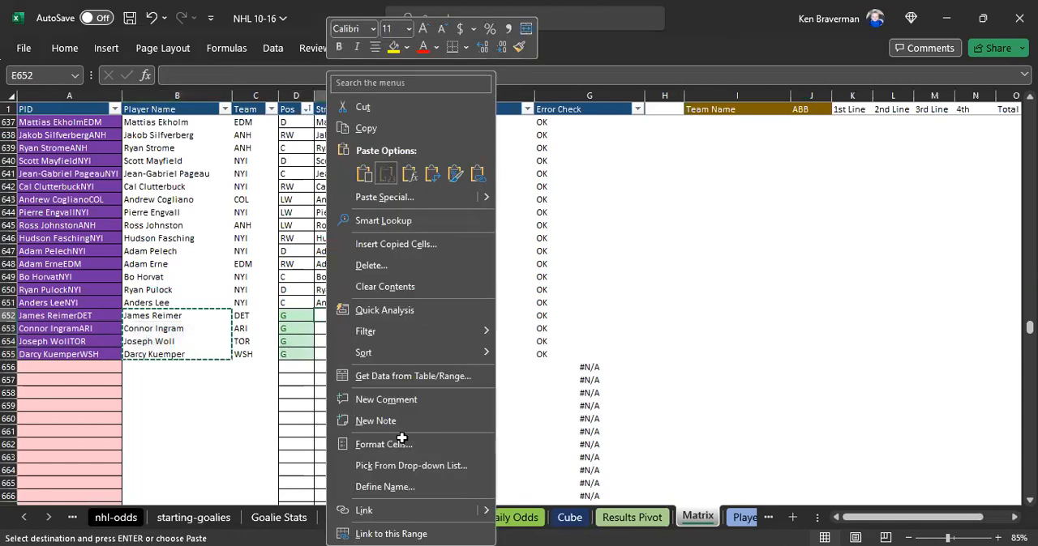
{"action": "key", "text": "ctrl+v"}
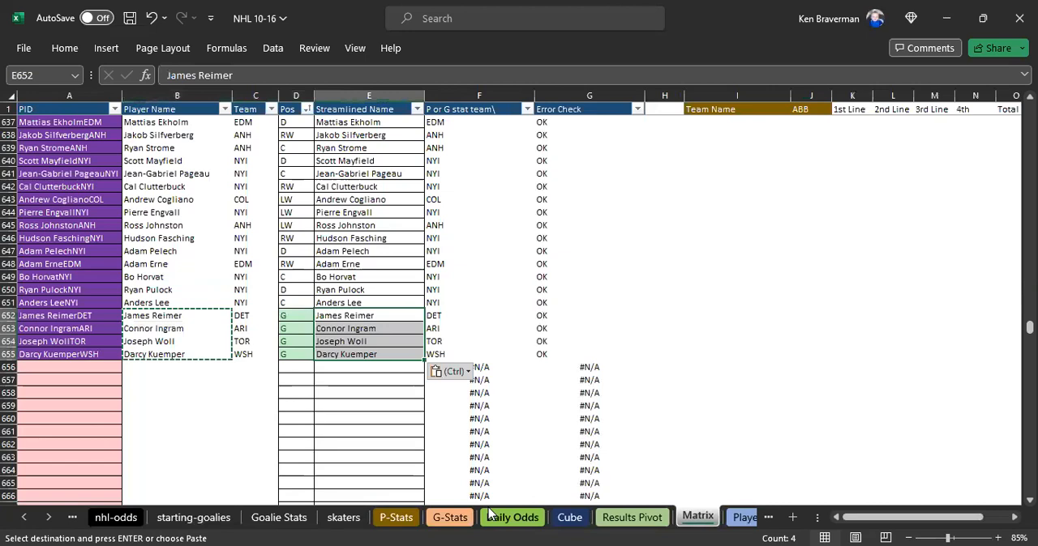
- Return to Daily Odds and check the Goalie Strength values in K2:K11 and the Power Strength formula in F13
{"action": "left_click", "coordinate": [490, 516]}
{"action": "left_click_drag", "start_coordinate": [758, 169], "coordinate": [770, 324]}
{"action": "left_click", "coordinate": [417, 360]}
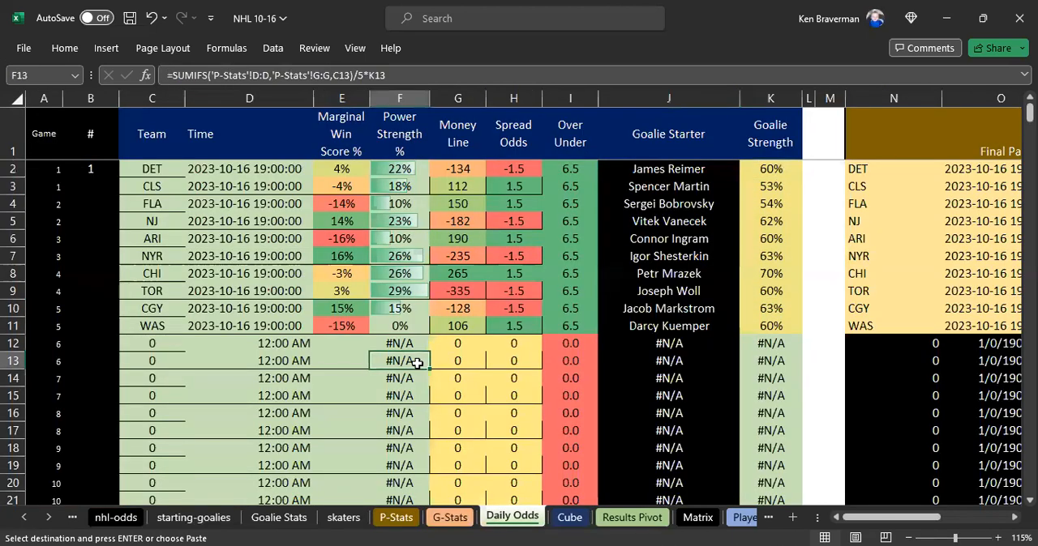
- Copy the game rows C2:J11 from Daily Odds and paste them as values at H70 of Cube
{"action": "scroll", "coordinate": [415, 360], "scroll_direction": "down", "scroll_amount": 1, "text": "ctrl"}
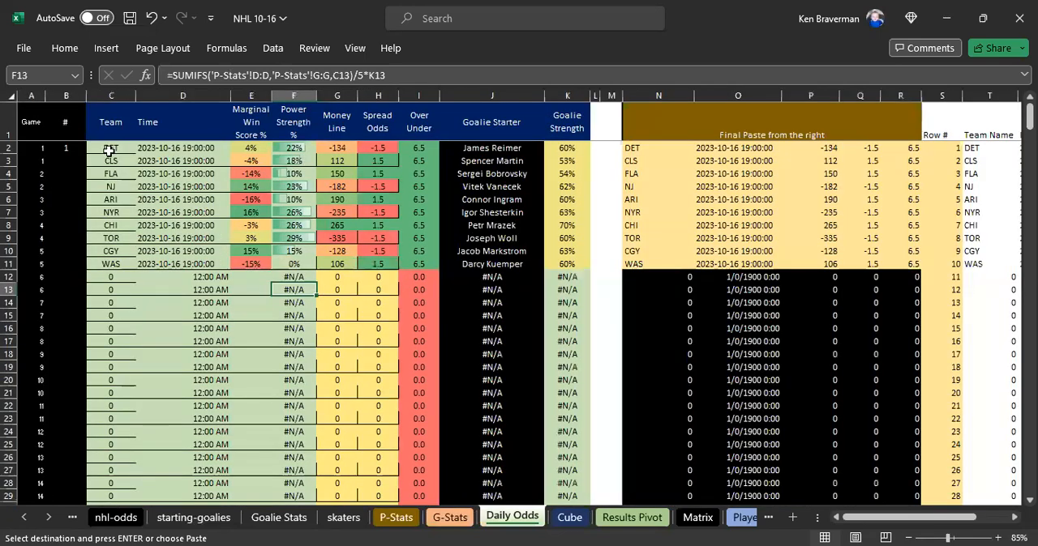
{"action": "left_click_drag", "start_coordinate": [109, 151], "coordinate": [494, 265]}
{"action": "key", "text": "ctrl+v"}
{"action": "right_click", "coordinate": [393, 211]}
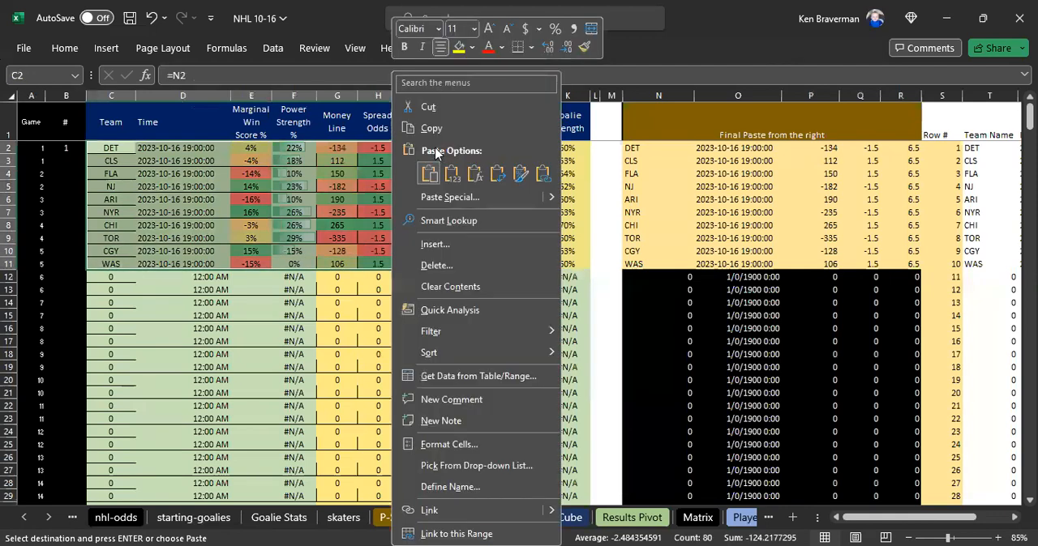
{"action": "left_click", "coordinate": [430, 129]}
{"action": "left_click", "coordinate": [569, 517]}
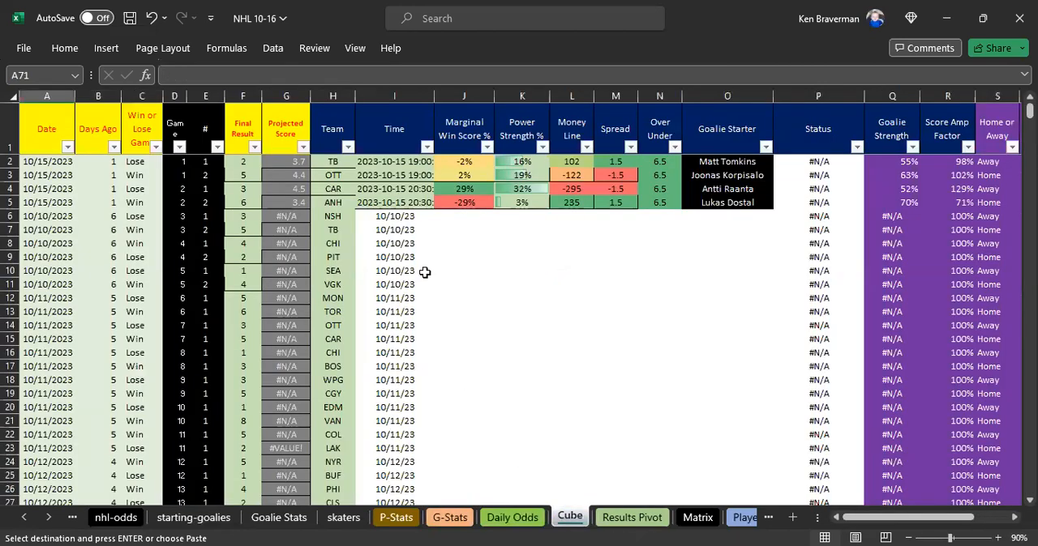
{"action": "scroll", "coordinate": [425, 272], "scroll_direction": "down", "scroll_amount": 20}
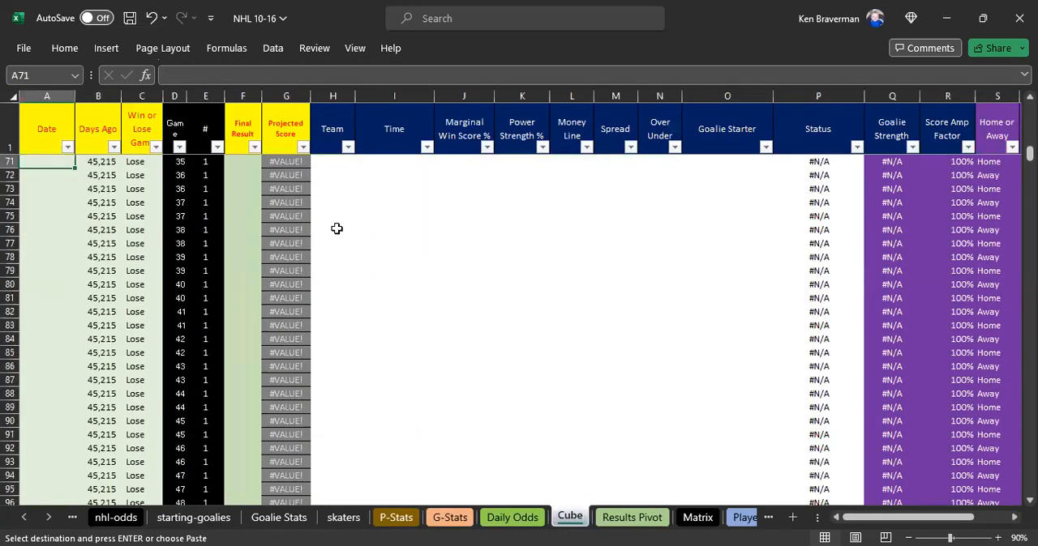
{"action": "scroll", "coordinate": [337, 228], "scroll_direction": "up", "scroll_amount": 3}
{"action": "left_click", "coordinate": [331, 274]}
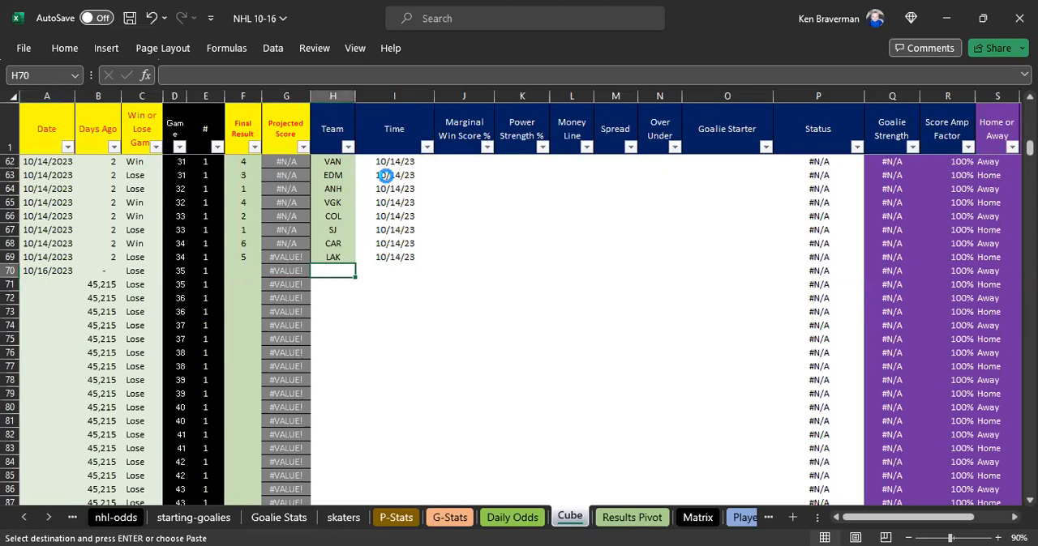
- Fill the date 10/16/2023 down A70:A79 of Cube for the newly pasted games
{"action": "left_click_drag", "start_coordinate": [47, 271], "coordinate": [50, 402]}
{"action": "key", "text": "Return"}
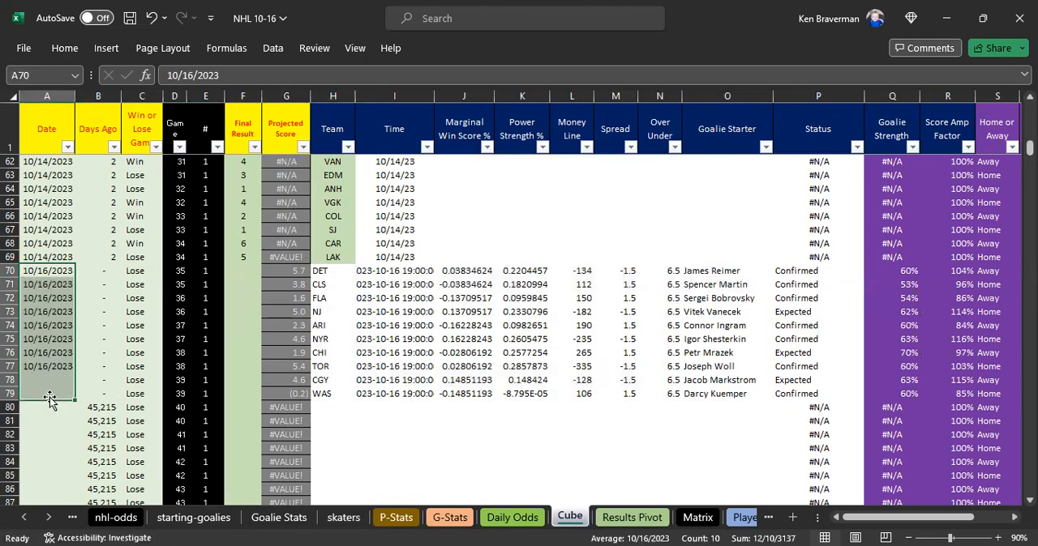
{"action": "left_click", "coordinate": [397, 422]}
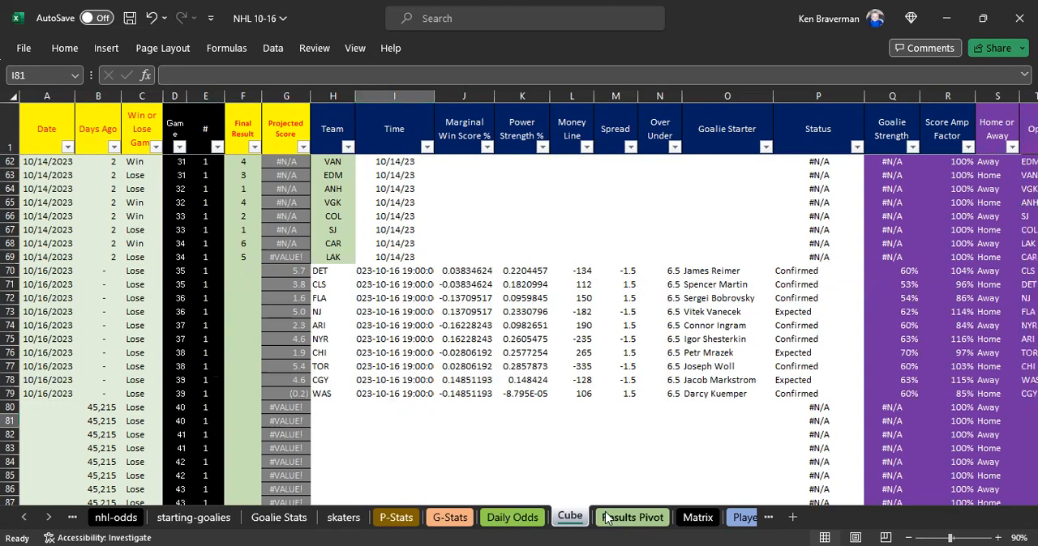
- Refresh the pivot table on Results Pivot and filter its Date slicer to 10/16/2023
{"action": "left_click", "coordinate": [632, 517]}
{"action": "right_click", "coordinate": [422, 193]}
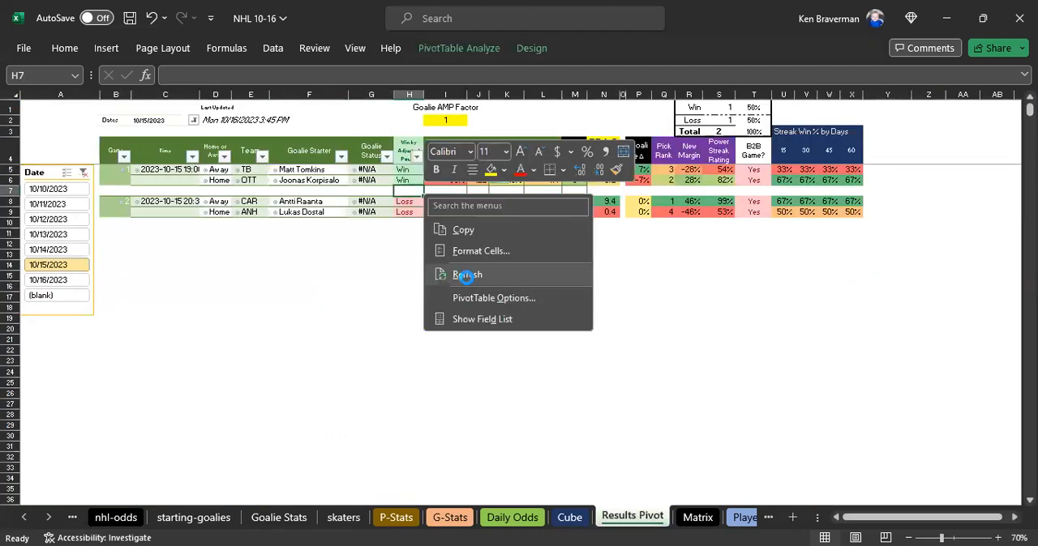
{"action": "left_click", "coordinate": [470, 278]}
{"action": "left_click", "coordinate": [49, 279]}
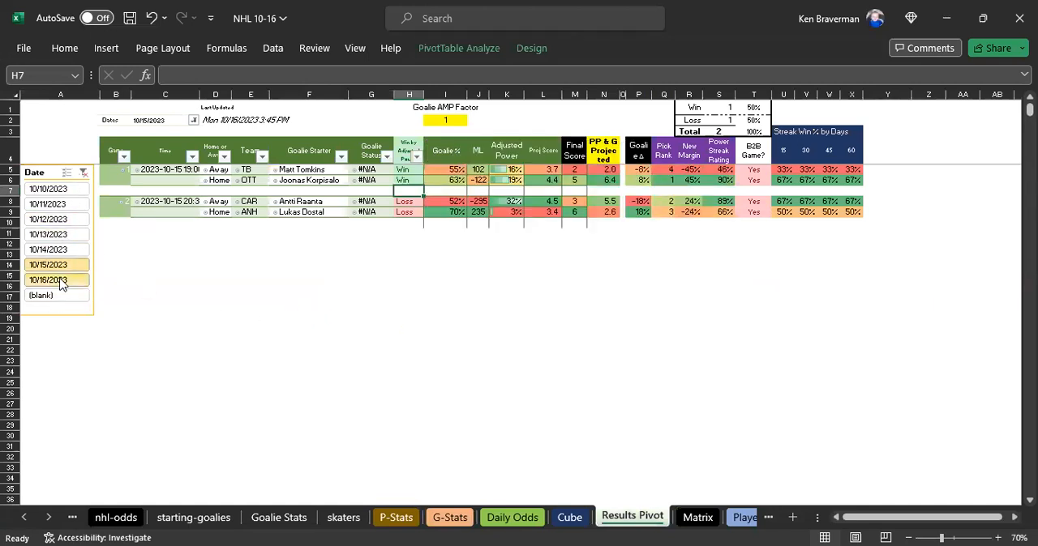
- Examine the filtered games on Results Pivot, going through the Game, Time, Home or Away, Team and Goalie Starter columns
{"action": "scroll", "coordinate": [461, 396], "scroll_direction": "up", "scroll_amount": 2}
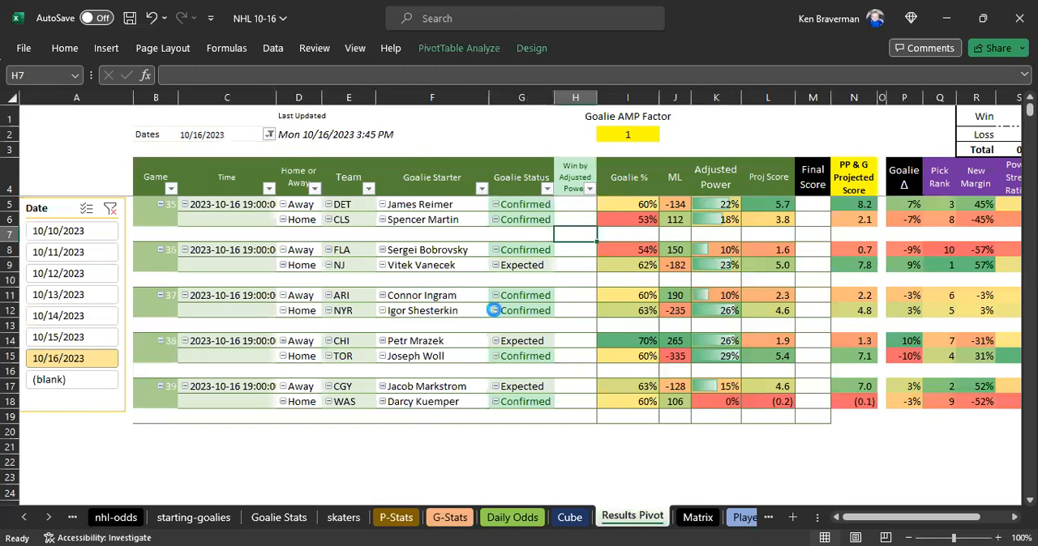
{"action": "scroll", "coordinate": [531, 300], "scroll_direction": "down", "scroll_amount": 1}
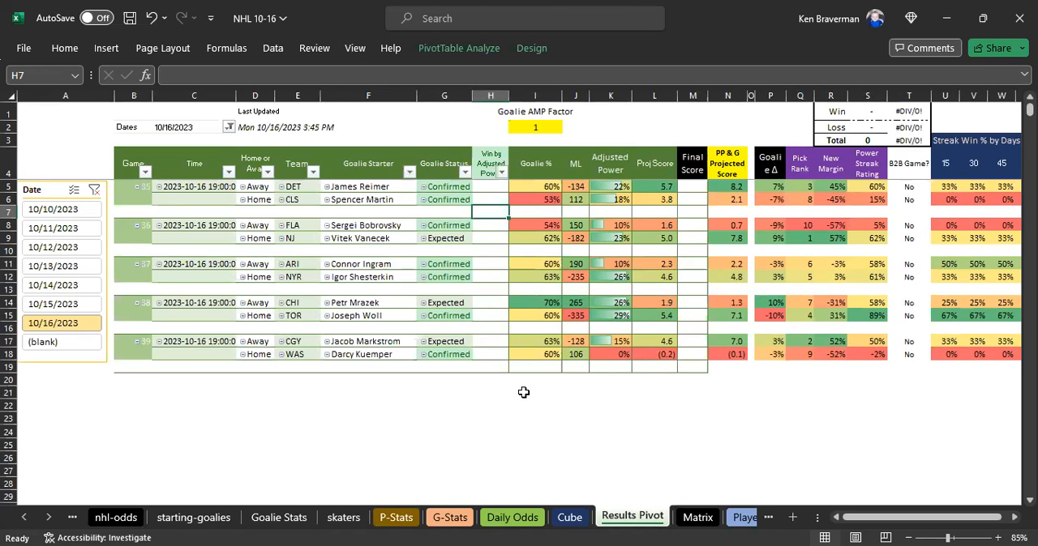
{"action": "scroll", "coordinate": [523, 392], "scroll_direction": "up", "scroll_amount": 1}
{"action": "left_click_drag", "start_coordinate": [852, 518], "coordinate": [866, 521]}
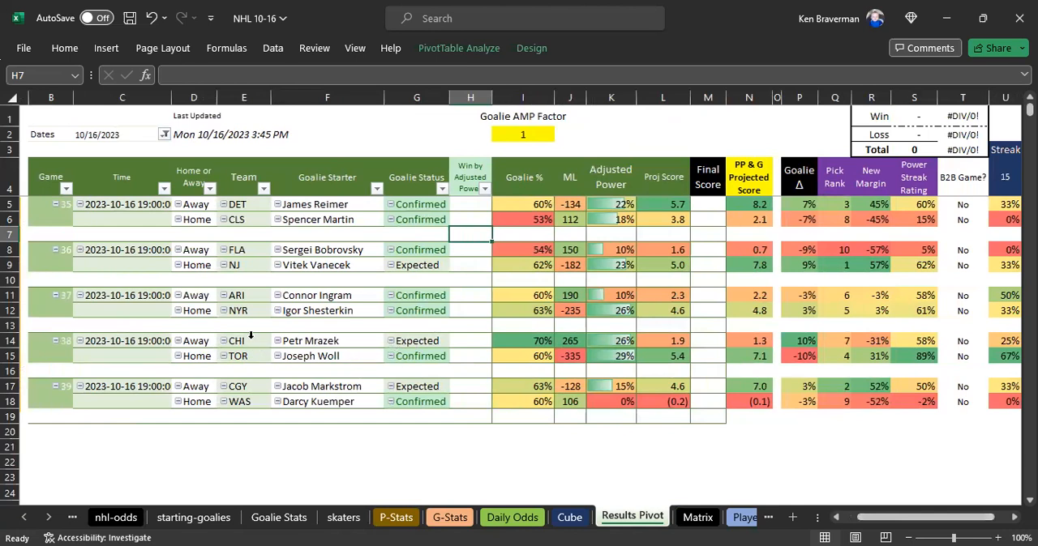
{"action": "left_click", "coordinate": [51, 97]}
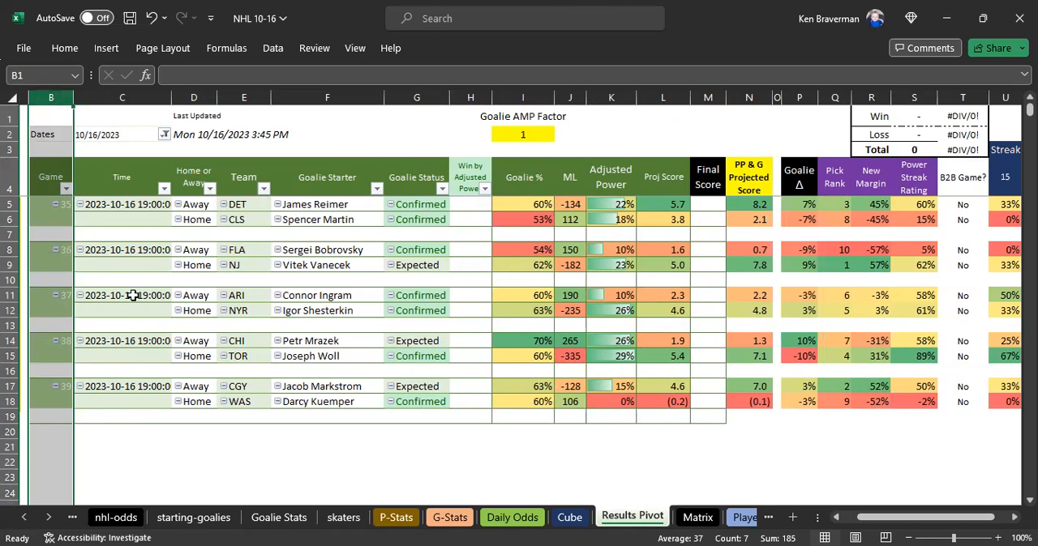
{"action": "left_click", "coordinate": [138, 95]}
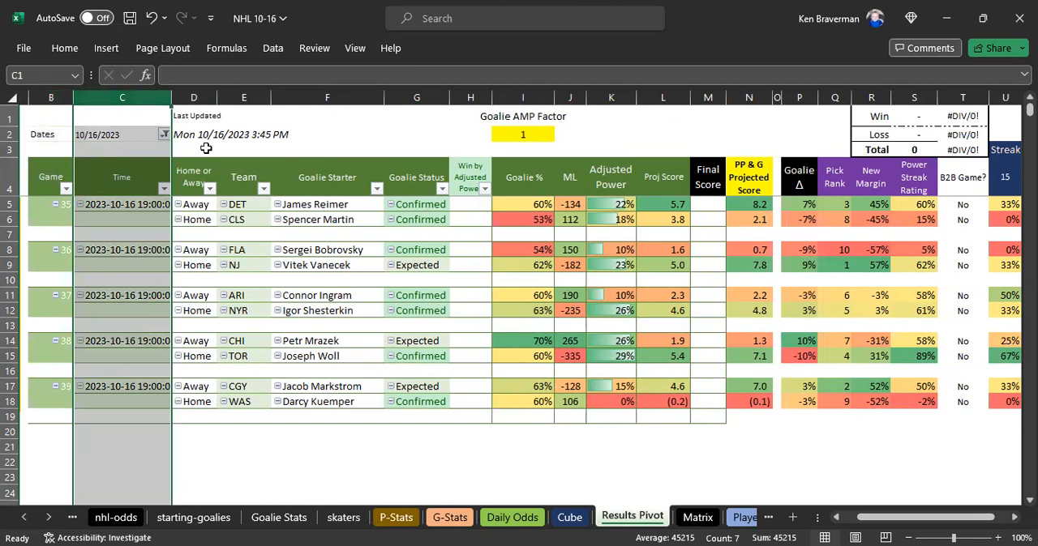
{"action": "left_click", "coordinate": [194, 98]}
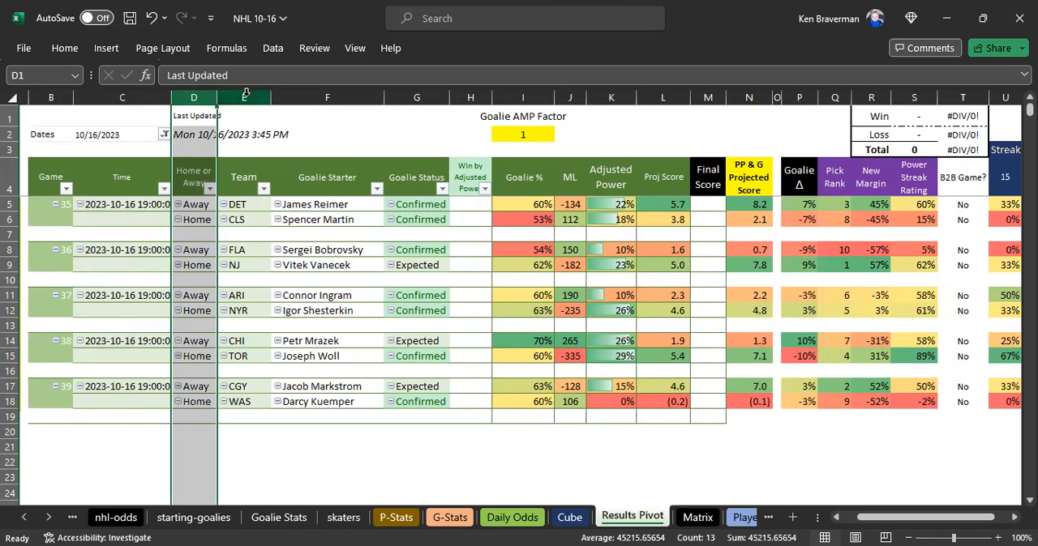
{"action": "left_click", "coordinate": [317, 93]}
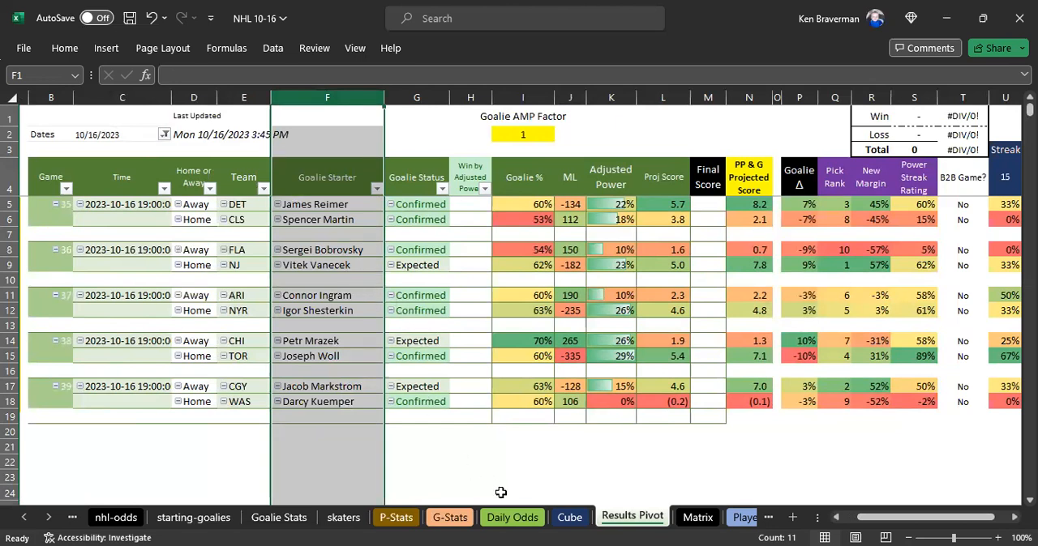
- Compare the source game rows C2:J11 on Daily Odds with the pasted rows H70:O79 on Cube
{"action": "left_click", "coordinate": [512, 517]}
{"action": "left_click_drag", "start_coordinate": [116, 147], "coordinate": [560, 264]}
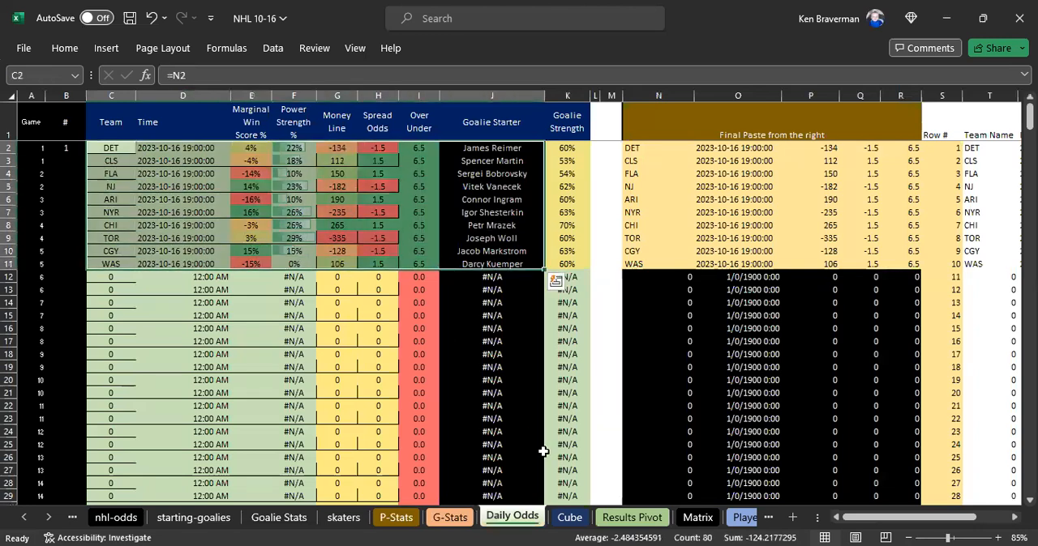
{"action": "left_click", "coordinate": [569, 517]}
{"action": "left_click", "coordinate": [326, 276]}
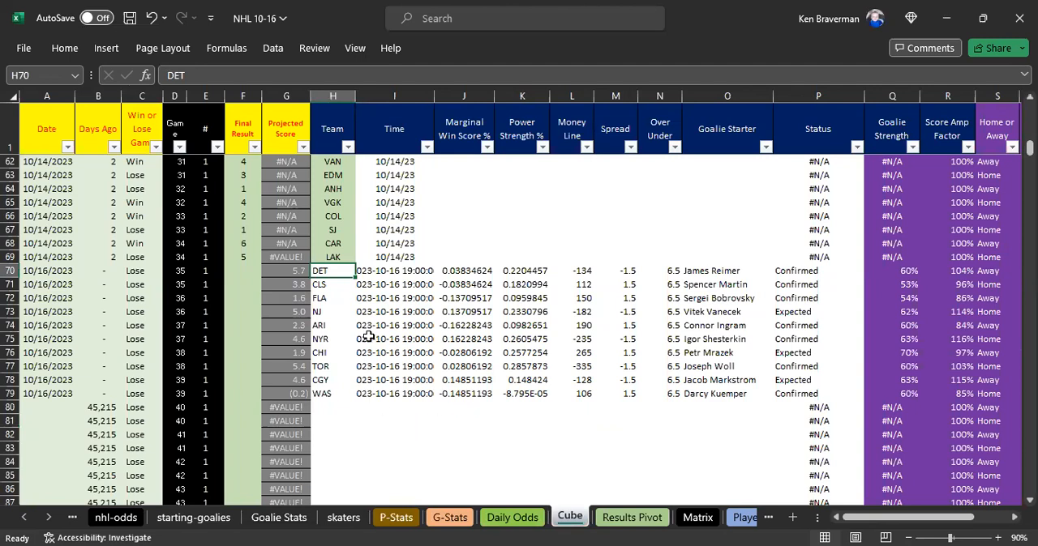
{"action": "left_click_drag", "start_coordinate": [333, 273], "coordinate": [754, 394]}
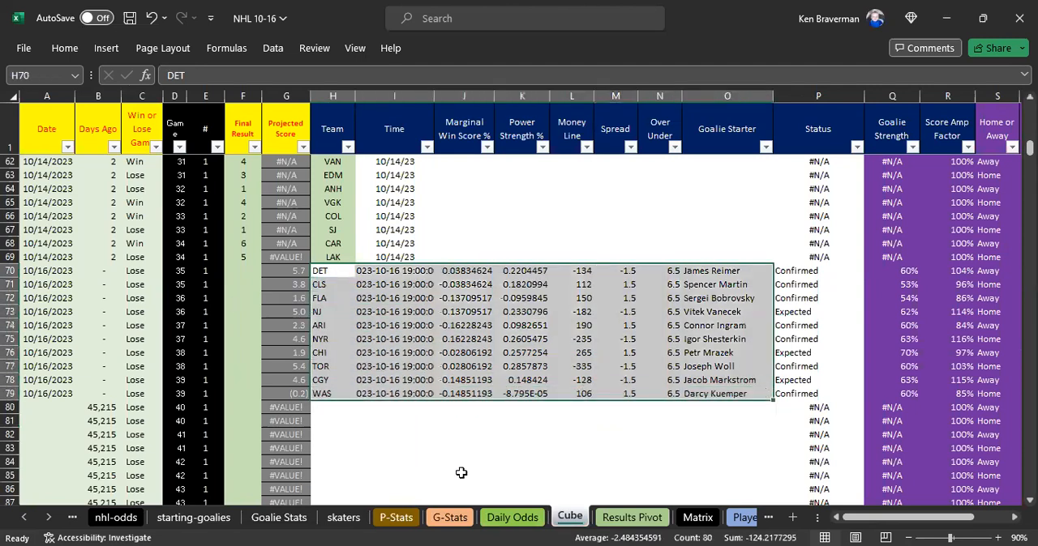
{"action": "left_click", "coordinate": [512, 518]}
{"action": "left_click_drag", "start_coordinate": [115, 152], "coordinate": [488, 265]}
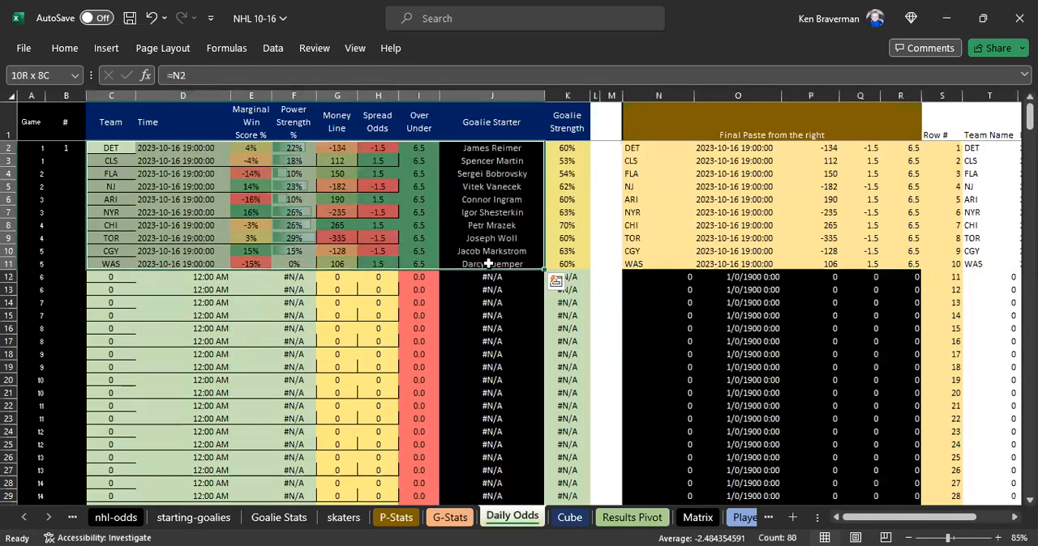
{"action": "left_click", "coordinate": [571, 519]}
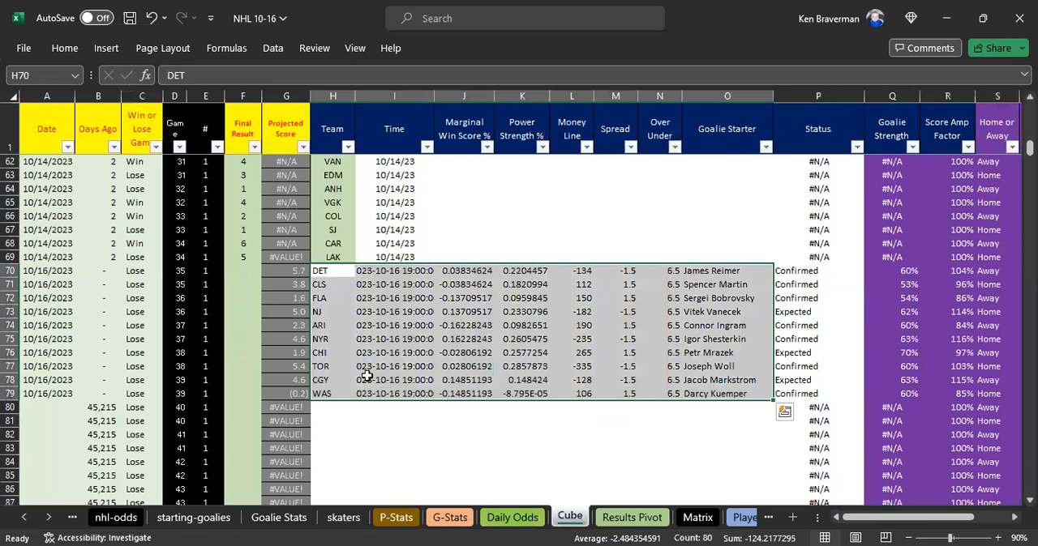
- Return to Results Pivot and examine the Goalie Status, Win by Adjusted Power and Adjusted Power columns
{"action": "left_click", "coordinate": [632, 518]}
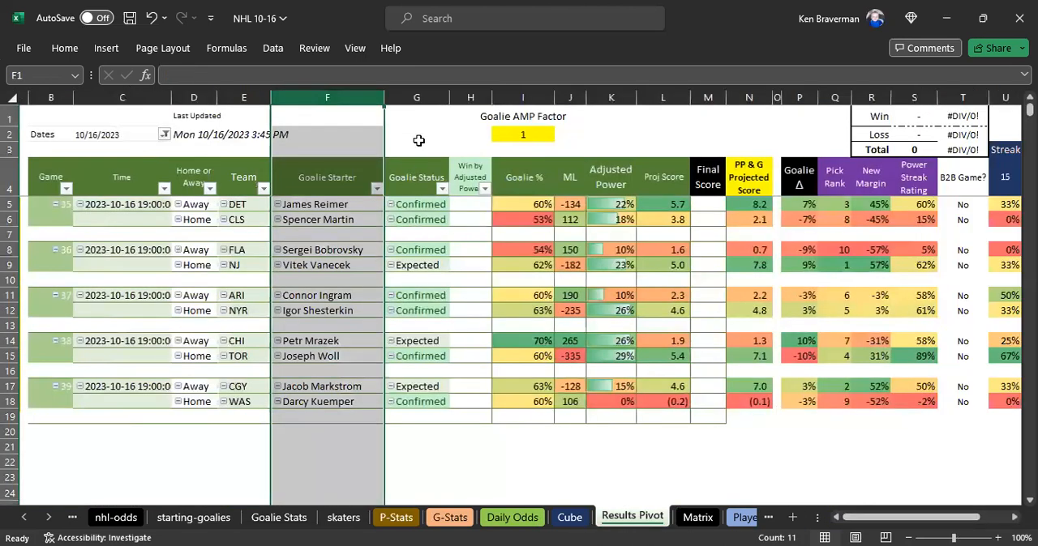
{"action": "left_click", "coordinate": [417, 98]}
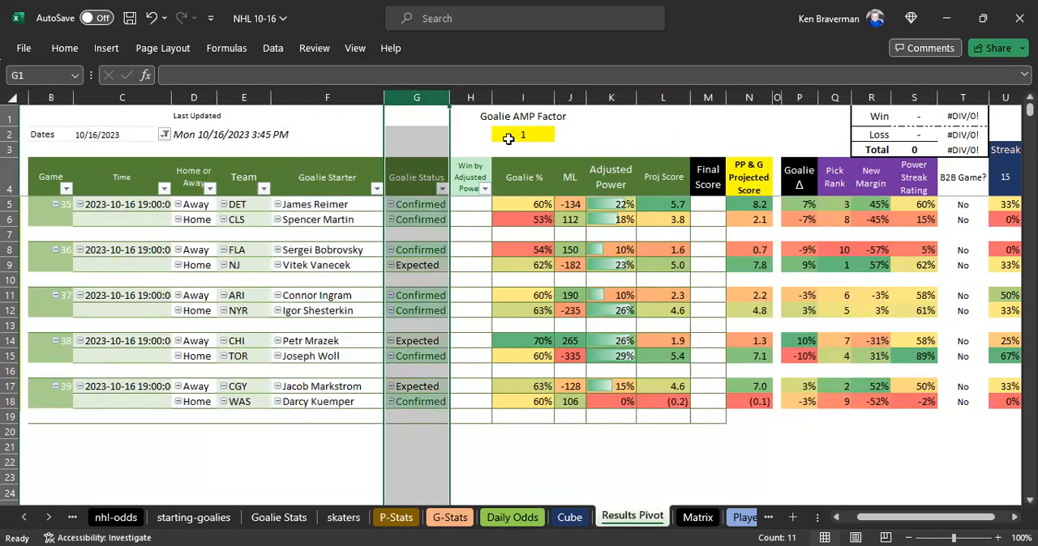
{"action": "left_click", "coordinate": [472, 98]}
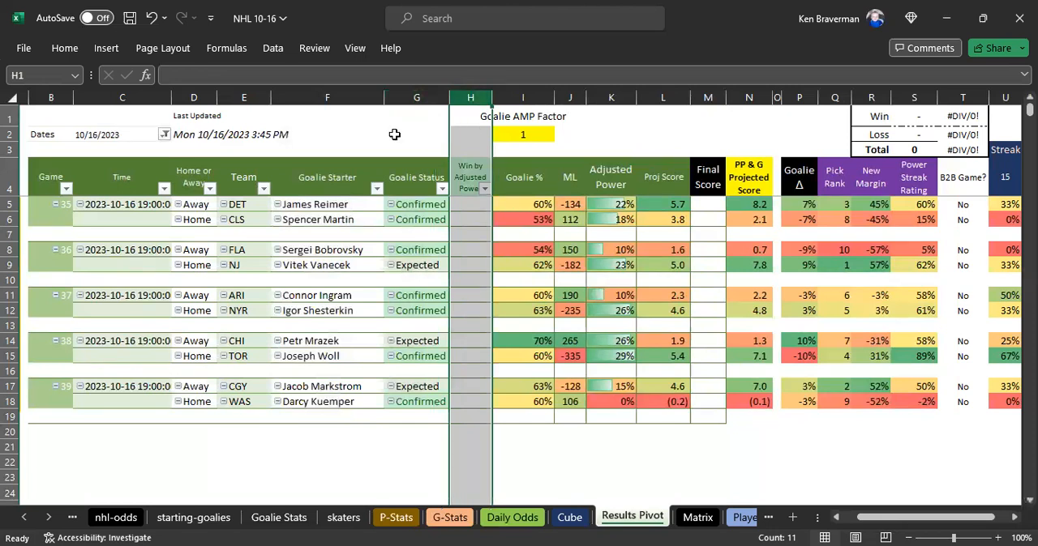
{"action": "left_click", "coordinate": [611, 99]}
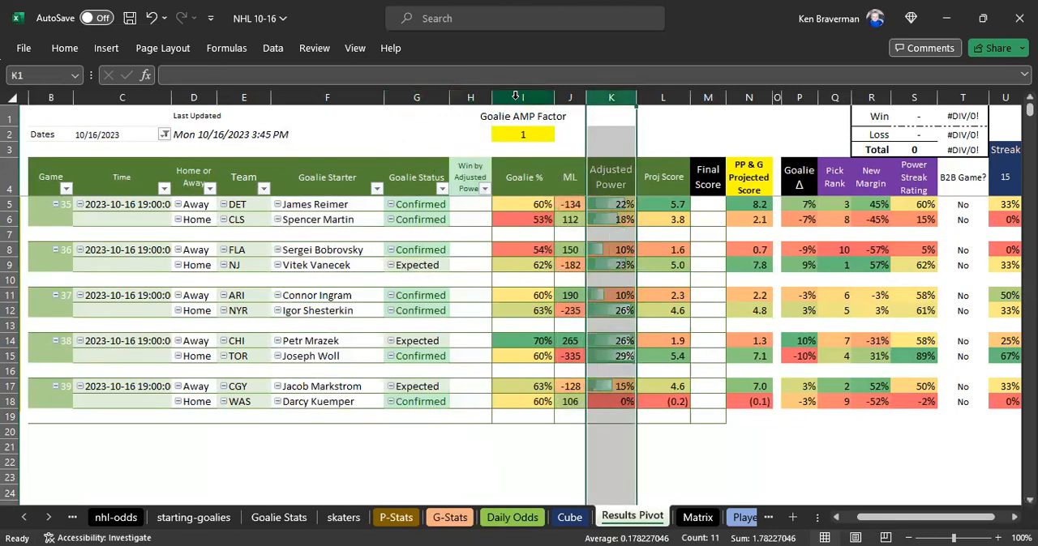
- Examine the Goalie AMP Factor cell and the Goalie % values of the listed starters
{"action": "left_click", "coordinate": [516, 97]}
{"action": "left_click", "coordinate": [526, 133]}
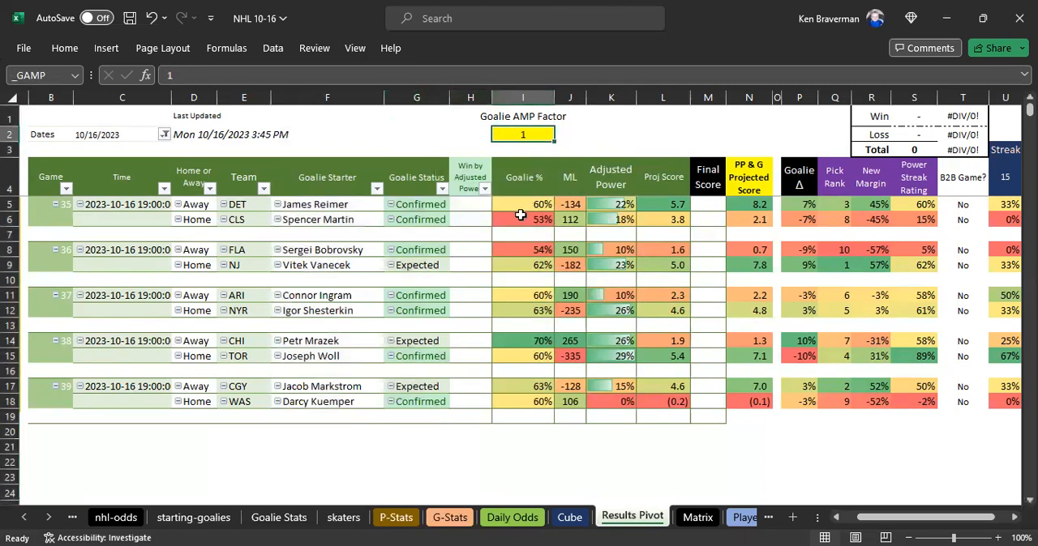
{"action": "left_click", "coordinate": [509, 96]}
{"action": "left_click", "coordinate": [512, 204]}
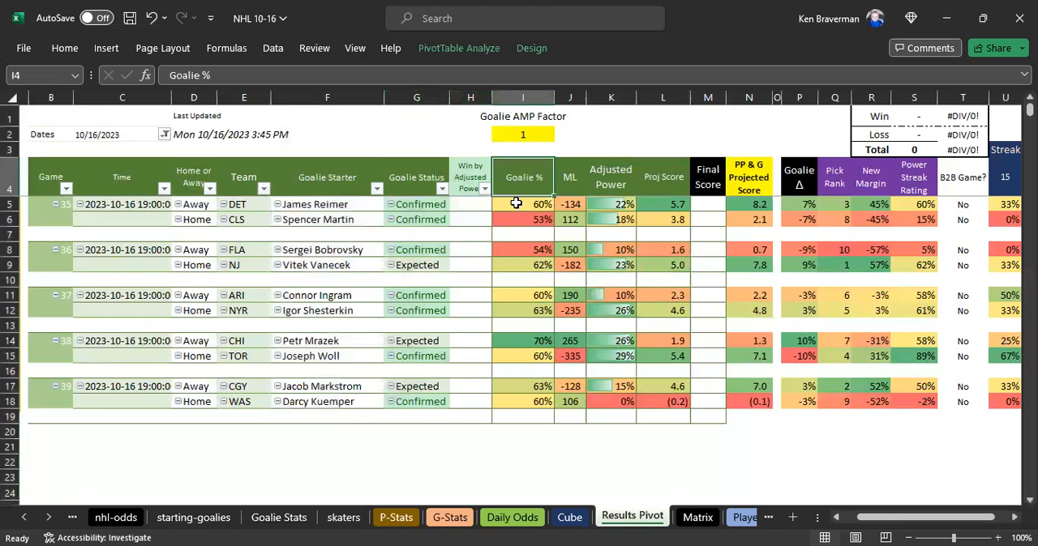
{"action": "left_click", "coordinate": [514, 295], "text": "ctrl"}
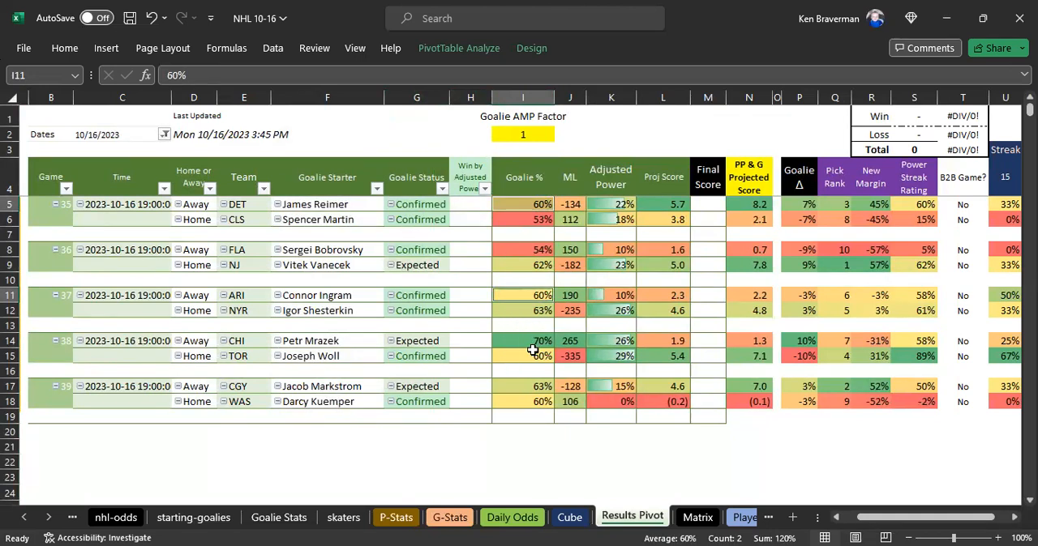
{"action": "left_click", "coordinate": [521, 402]}
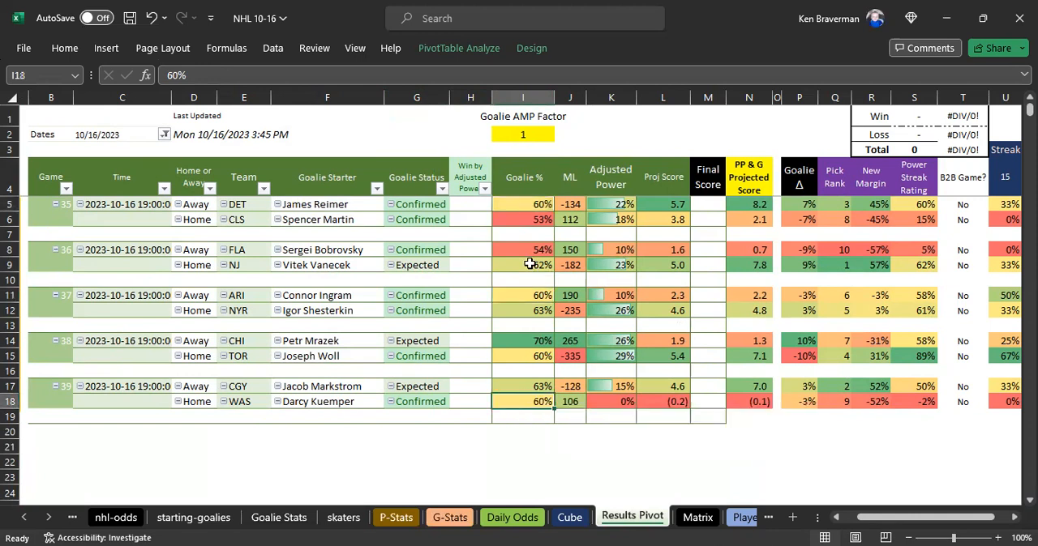
{"action": "left_click", "coordinate": [526, 97]}
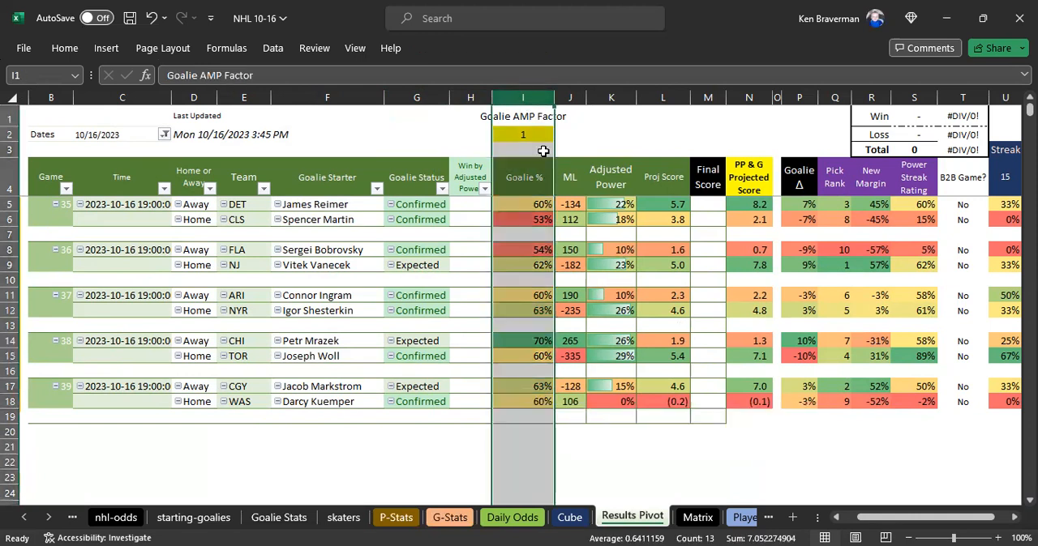
- Go through the ML, Adjusted Power, Proj Score and PP & G Projected Score columns
{"action": "left_click", "coordinate": [573, 100]}
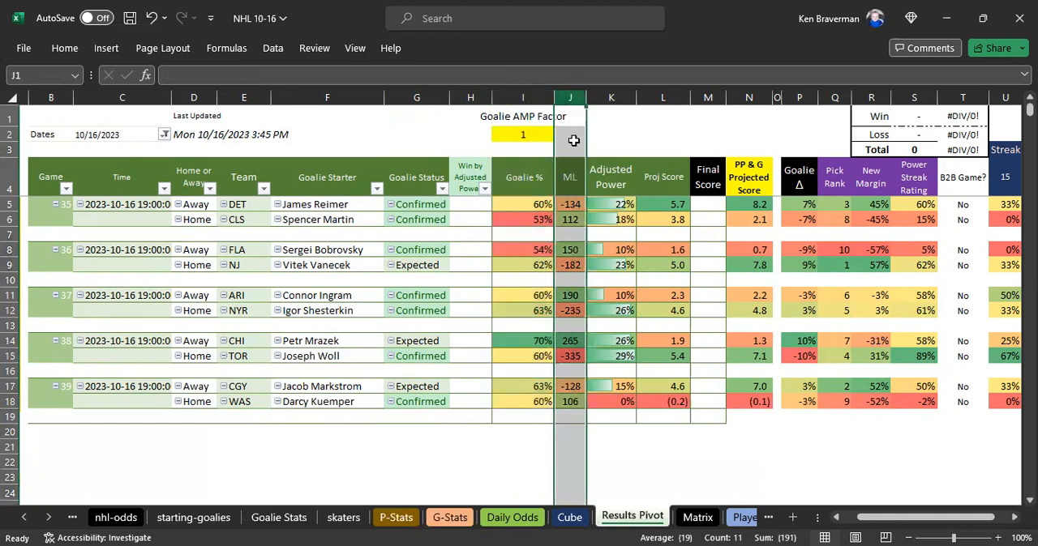
{"action": "left_click", "coordinate": [608, 100]}
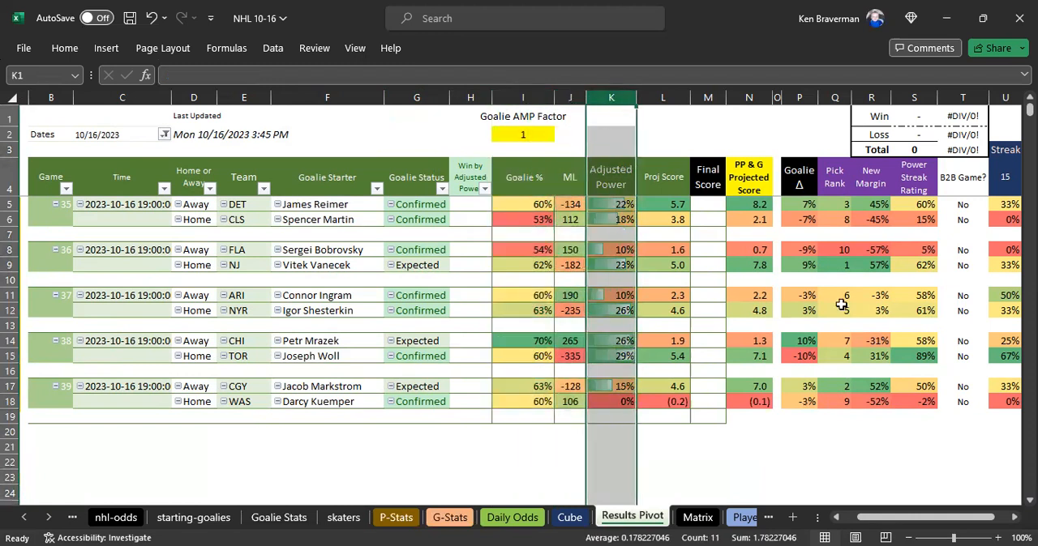
{"action": "left_click", "coordinate": [672, 98]}
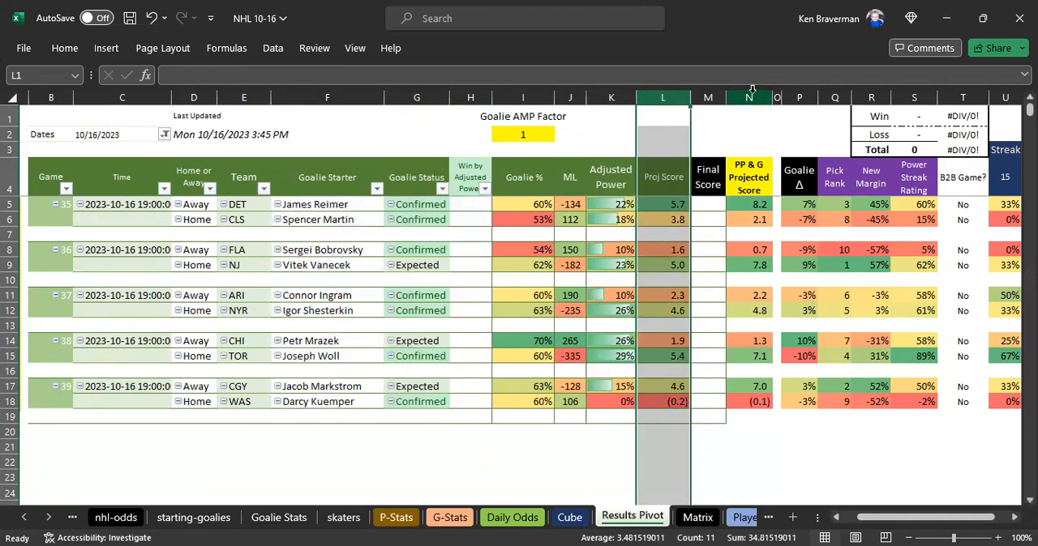
{"action": "left_click", "coordinate": [748, 97]}
- Review the Adjusted Power values of DET, NJ, TOR and CGY alongside the Proj Score and PP & G Projected Score columns
{"action": "left_click", "coordinate": [614, 101]}
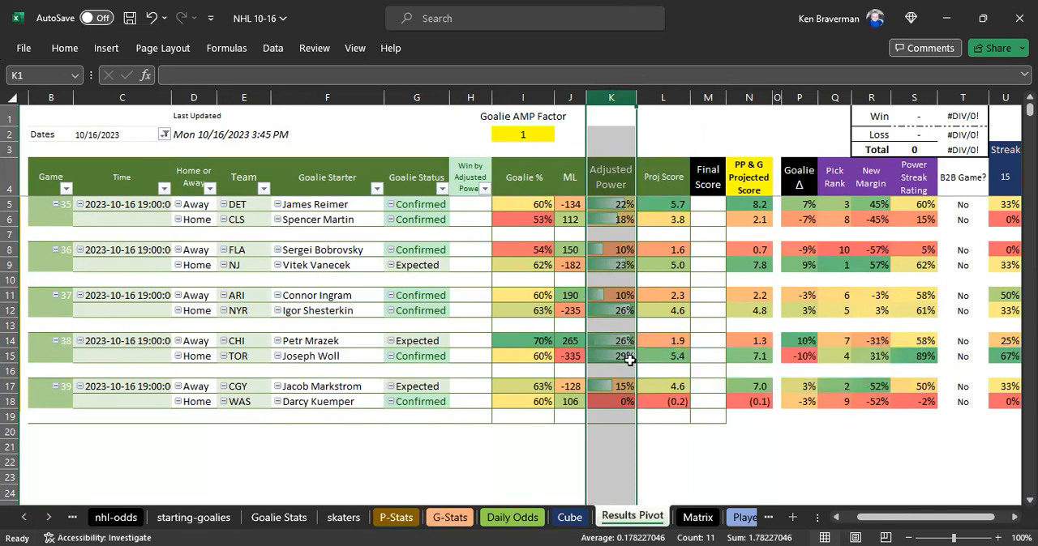
{"action": "left_click", "coordinate": [596, 206]}
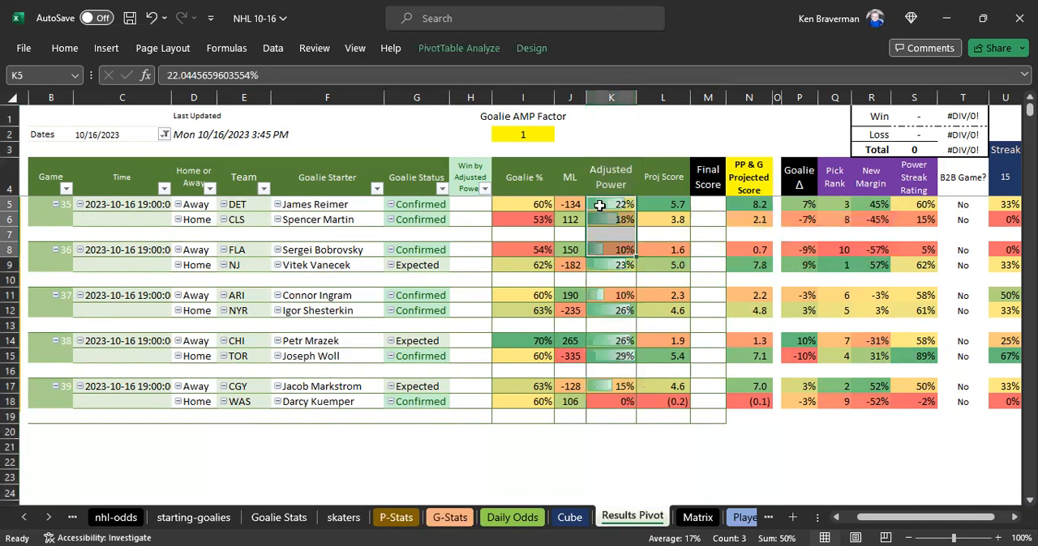
{"action": "left_click_drag", "start_coordinate": [674, 205], "coordinate": [662, 419]}
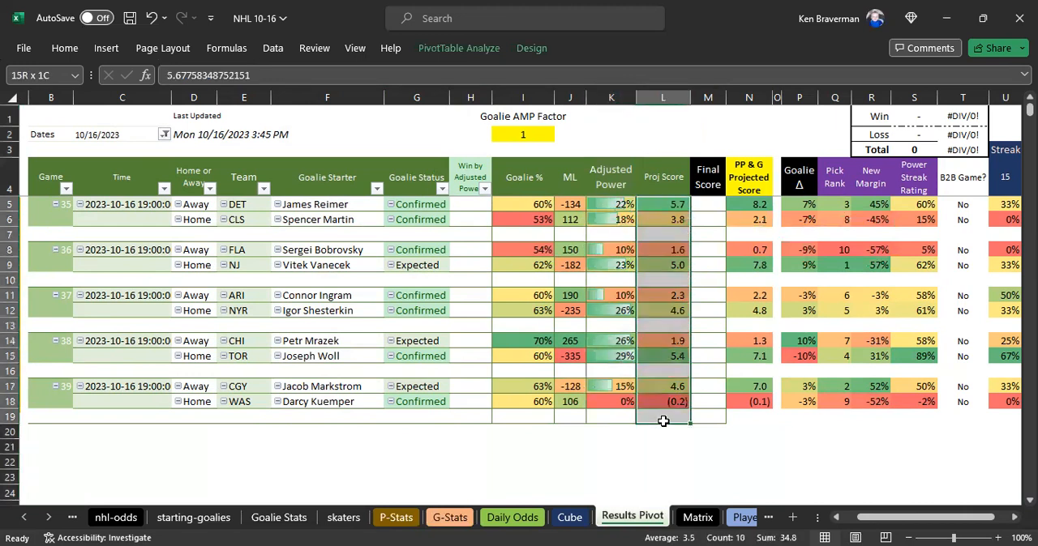
{"action": "left_click", "coordinate": [642, 462]}
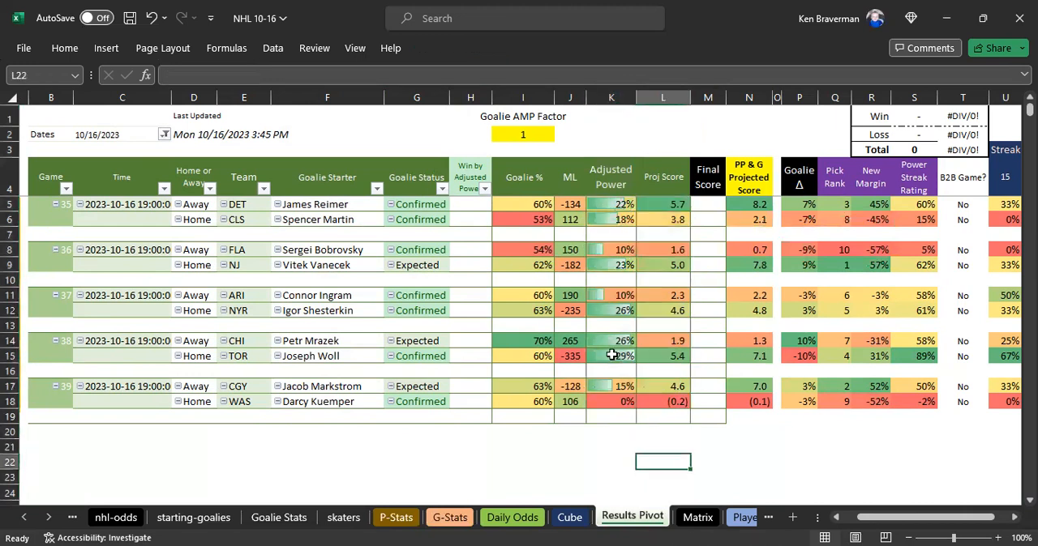
{"action": "left_click", "coordinate": [600, 205]}
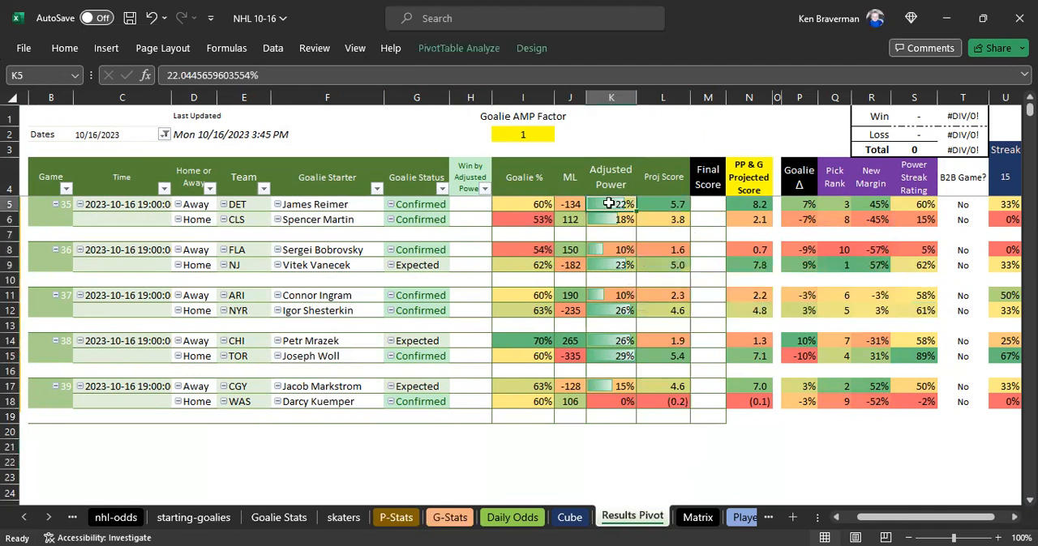
{"action": "left_click", "coordinate": [617, 264]}
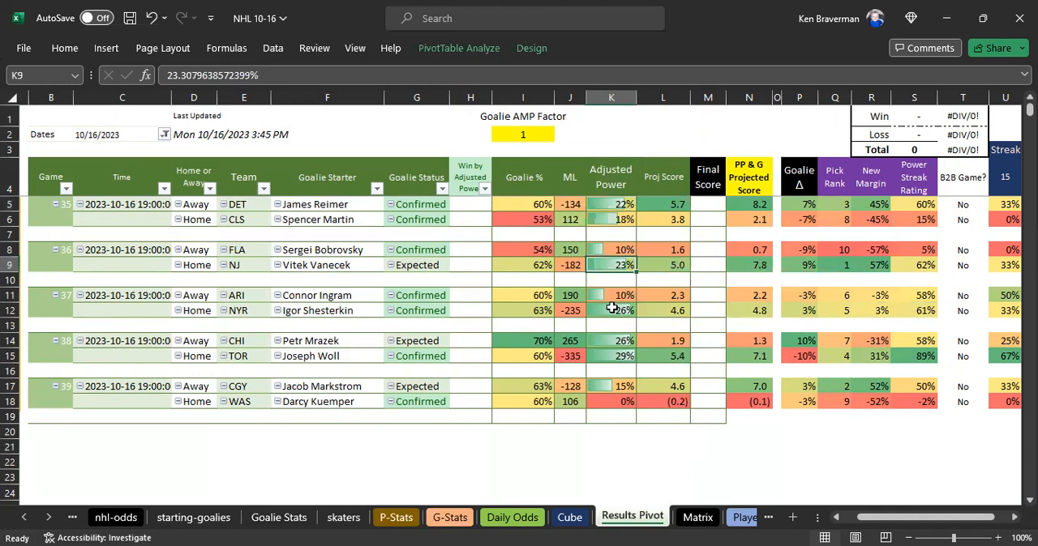
{"action": "left_click", "coordinate": [609, 356]}
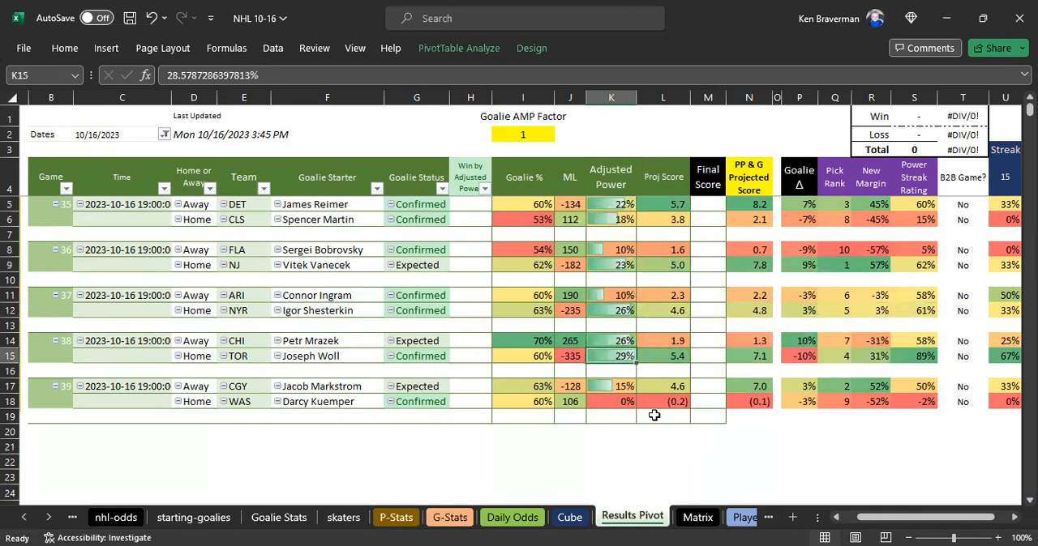
{"action": "left_click", "coordinate": [621, 388]}
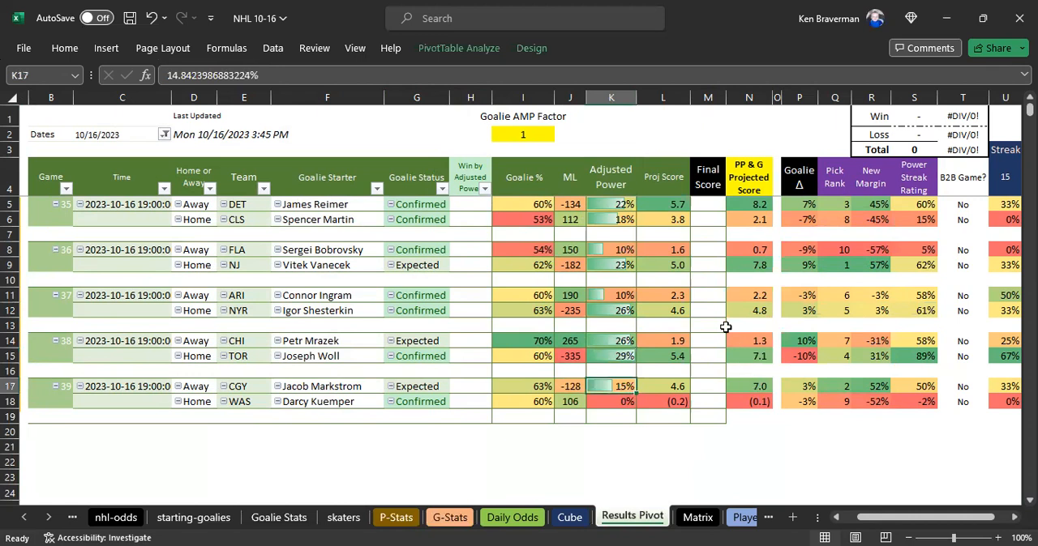
{"action": "left_click", "coordinate": [660, 97]}
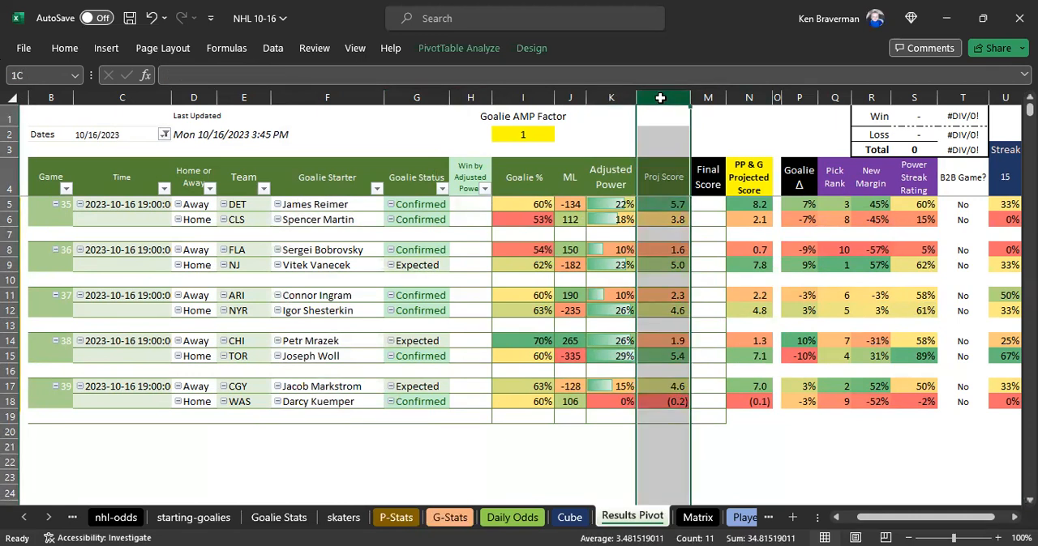
{"action": "left_click", "coordinate": [734, 99]}
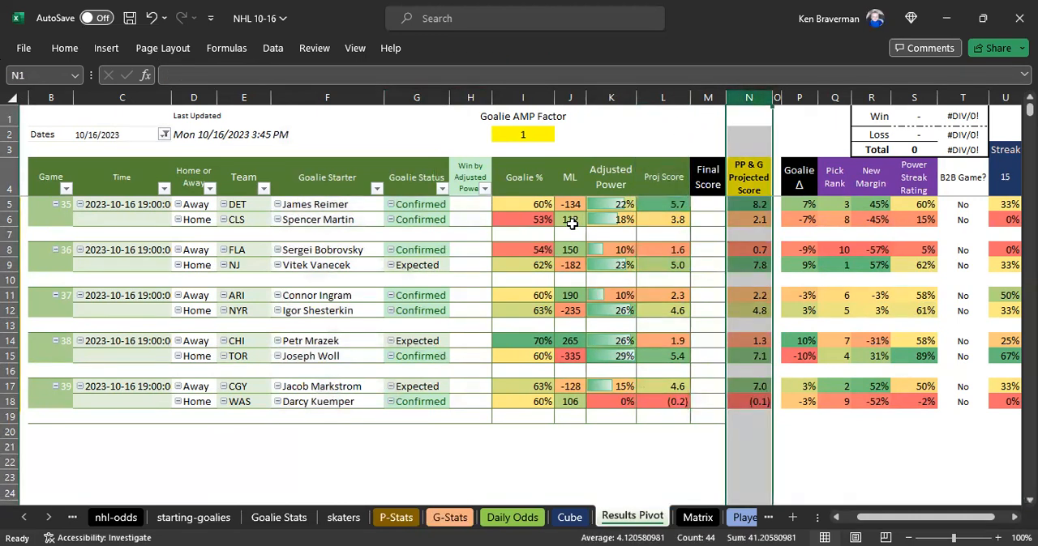
- Examine the Streak Win % by Days columns, checking the 15-day cells for CLS, FLA and WAS
{"action": "left_click_drag", "start_coordinate": [889, 519], "coordinate": [931, 518]}
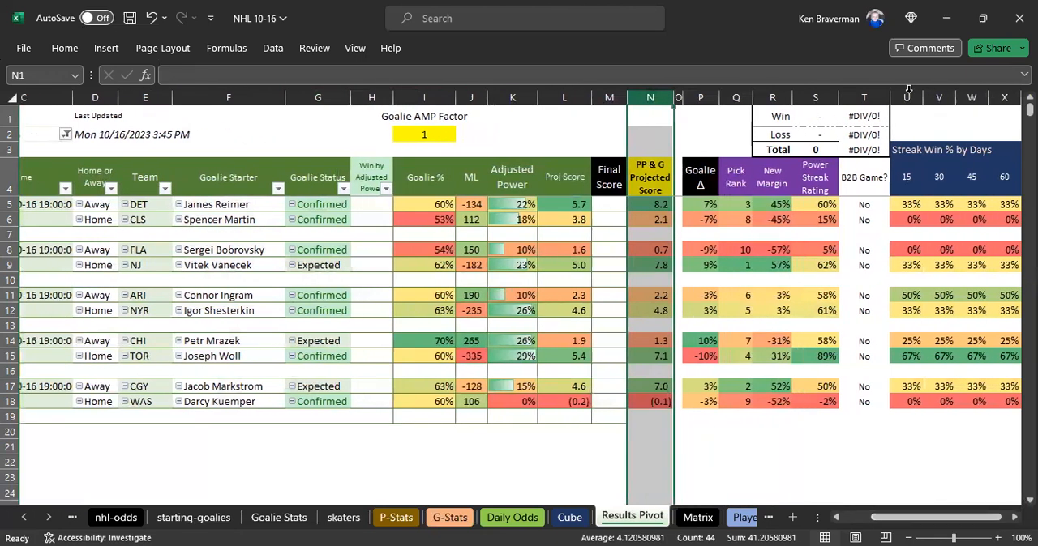
{"action": "left_click_drag", "start_coordinate": [967, 97], "coordinate": [907, 97]}
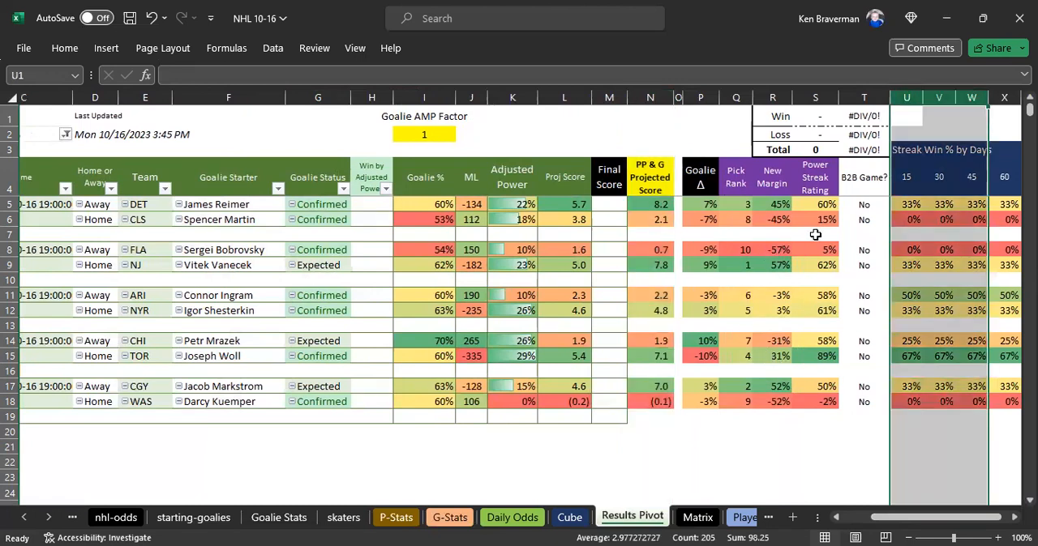
{"action": "left_click", "coordinate": [909, 222]}
{"action": "left_click", "coordinate": [904, 248]}
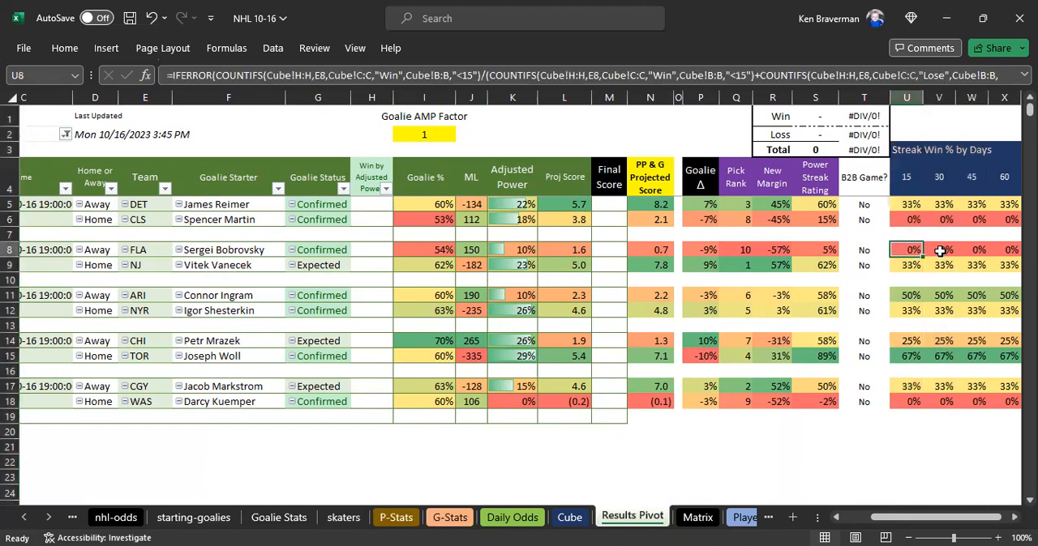
{"action": "left_click", "coordinate": [909, 402]}
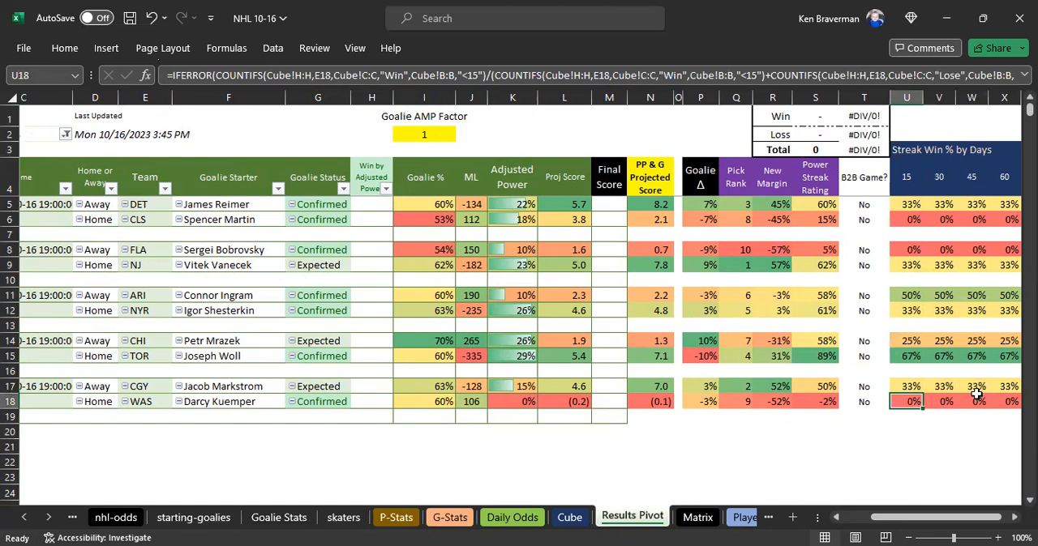
- Review the 15, 30, 45 and 60 day headers of the Streak Win % by Days section
{"action": "left_click", "coordinate": [906, 179]}
{"action": "left_click", "coordinate": [935, 177]}
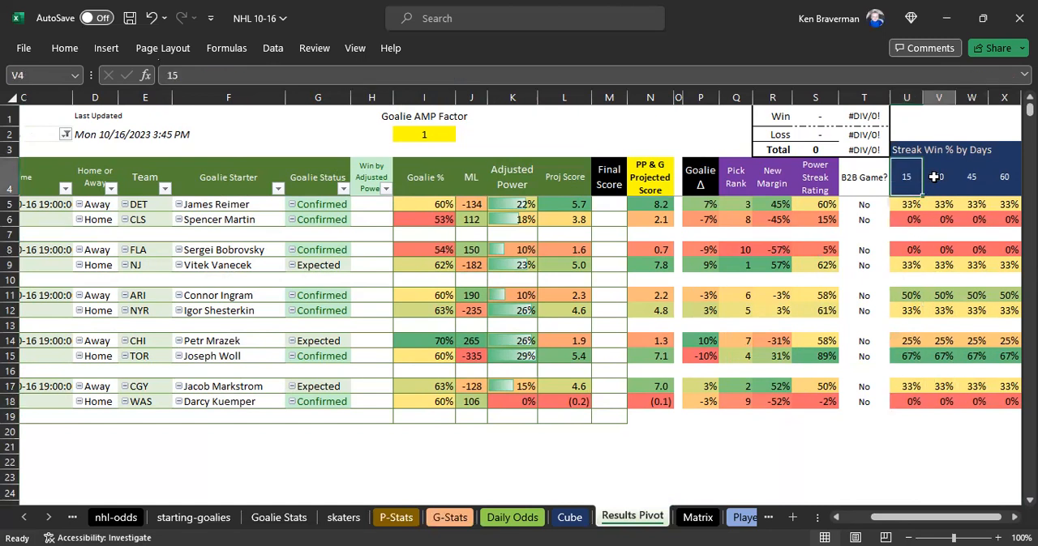
{"action": "left_click", "coordinate": [970, 178]}
{"action": "left_click", "coordinate": [1002, 177]}
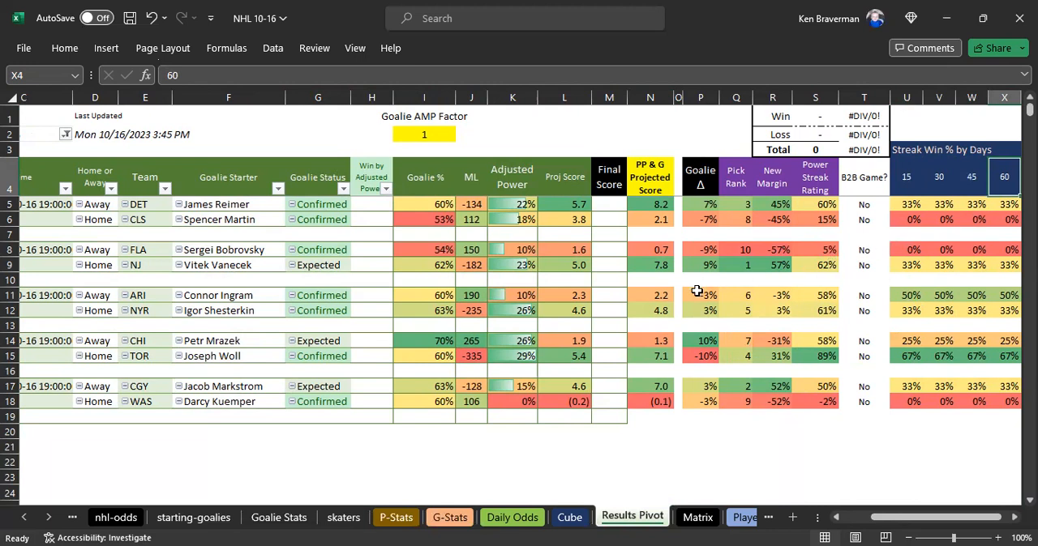
{"action": "left_click", "coordinate": [905, 186]}
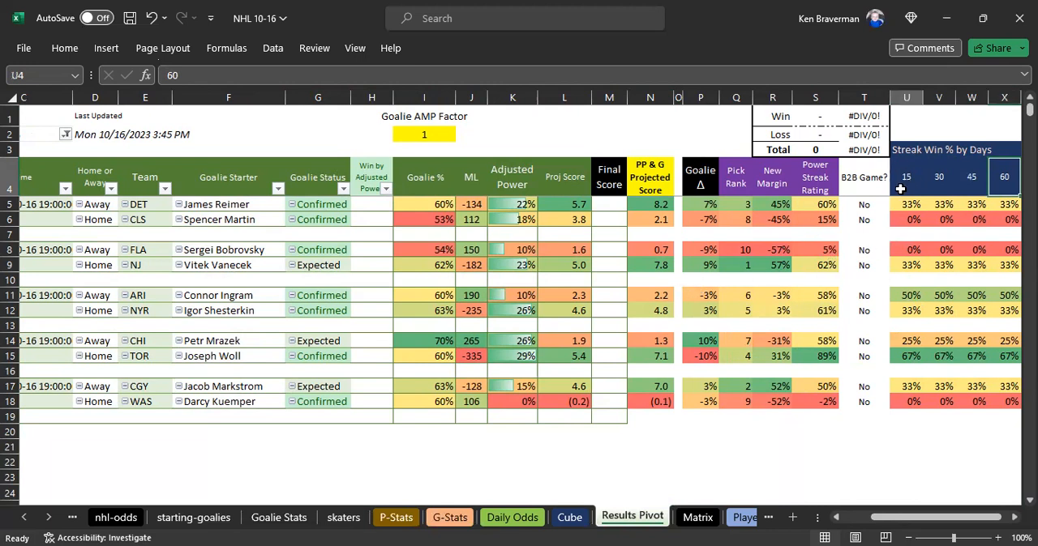
{"action": "left_click", "coordinate": [944, 184]}
{"action": "left_click", "coordinate": [963, 185]}
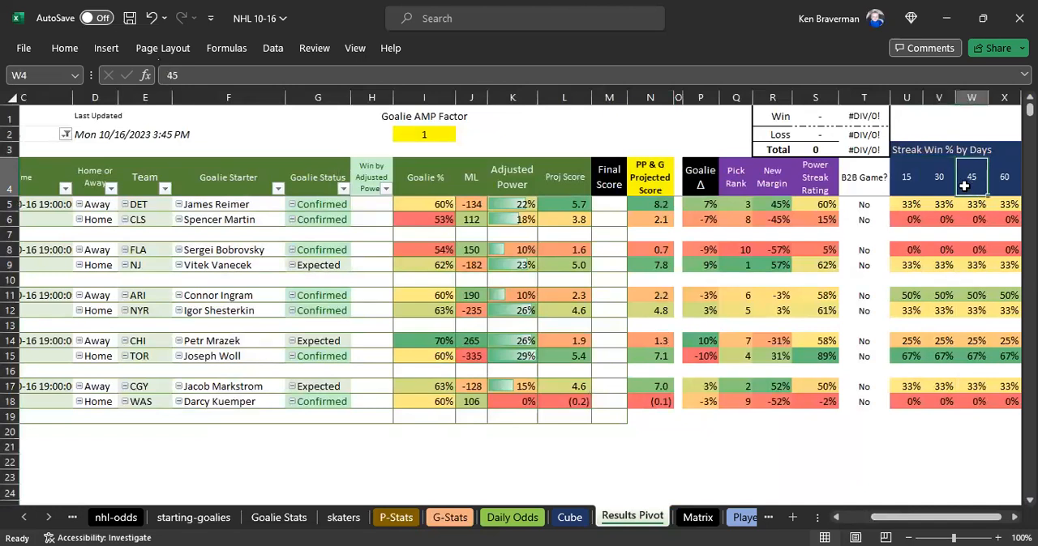
- Check the New Margin column and compare Proj Score with PP & G Projected Score for DET and NJ
{"action": "left_click_drag", "start_coordinate": [776, 183], "coordinate": [777, 202]}
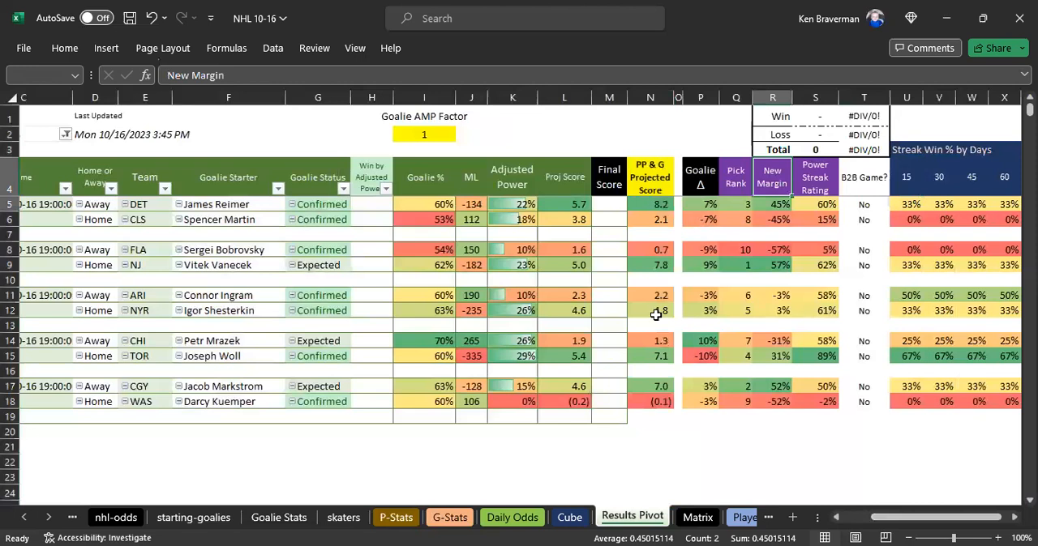
{"action": "left_click_drag", "start_coordinate": [650, 176], "coordinate": [649, 311]}
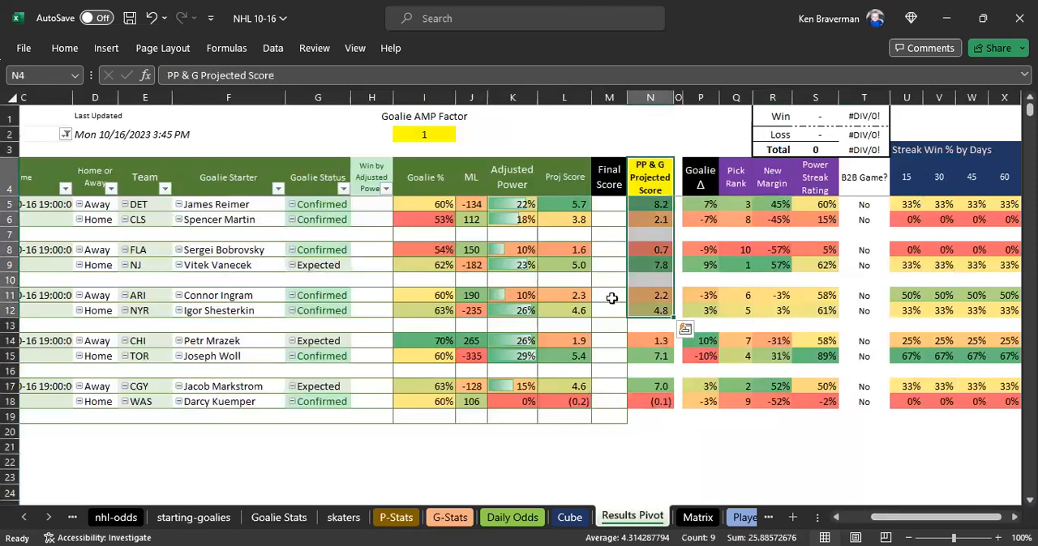
{"action": "left_click", "coordinate": [509, 489]}
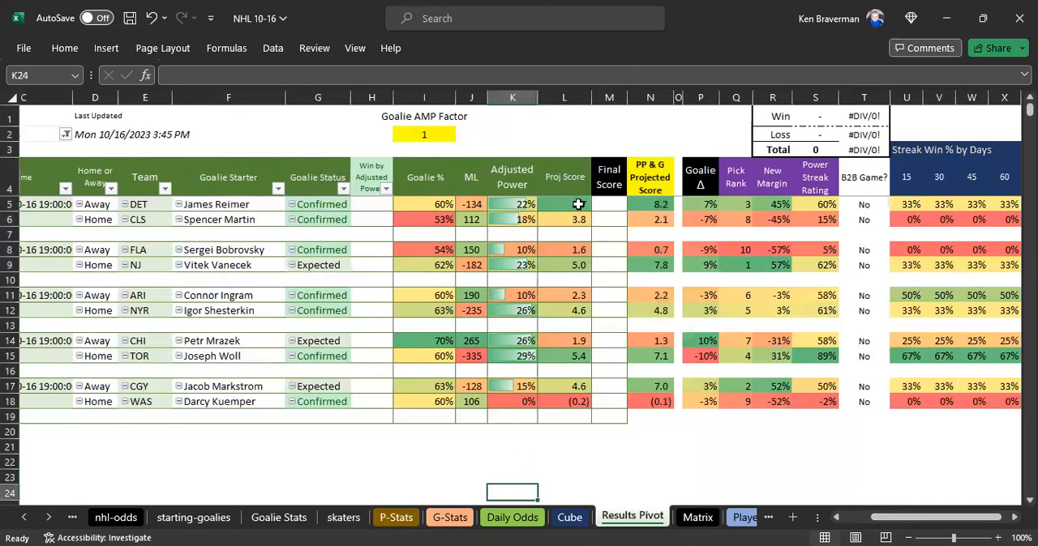
{"action": "left_click_drag", "start_coordinate": [578, 205], "coordinate": [649, 204]}
{"action": "left_click_drag", "start_coordinate": [576, 265], "coordinate": [641, 264]}
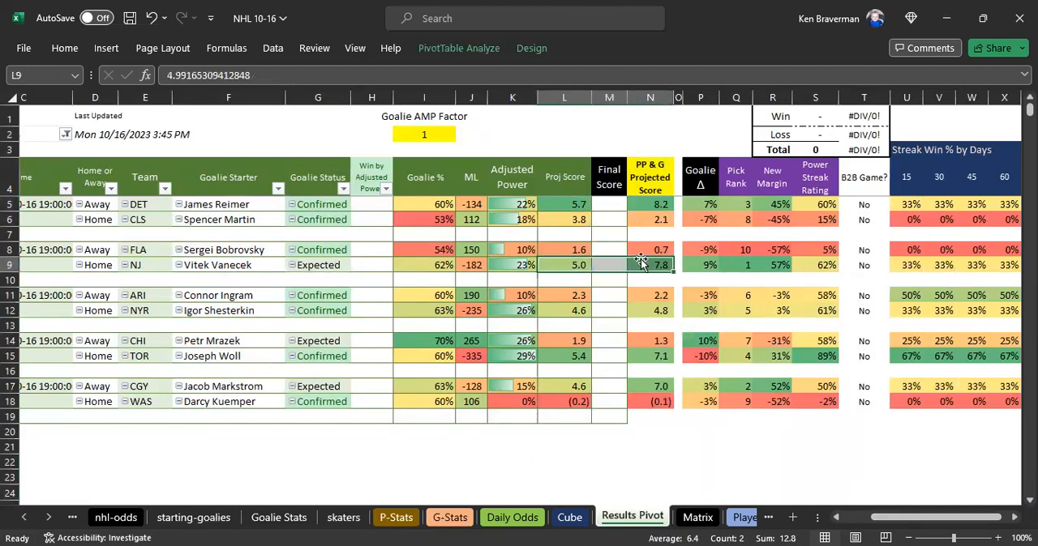
{"action": "left_click", "coordinate": [570, 204]}
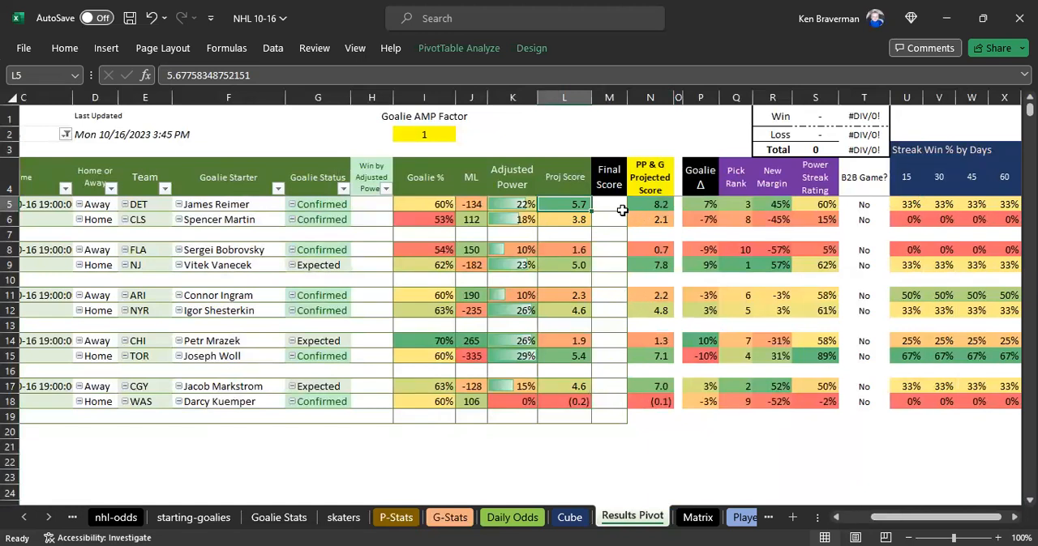
- Compare Proj Score with PP & G Projected Score for the DET and CLS game
{"action": "left_click_drag", "start_coordinate": [575, 202], "coordinate": [640, 202]}
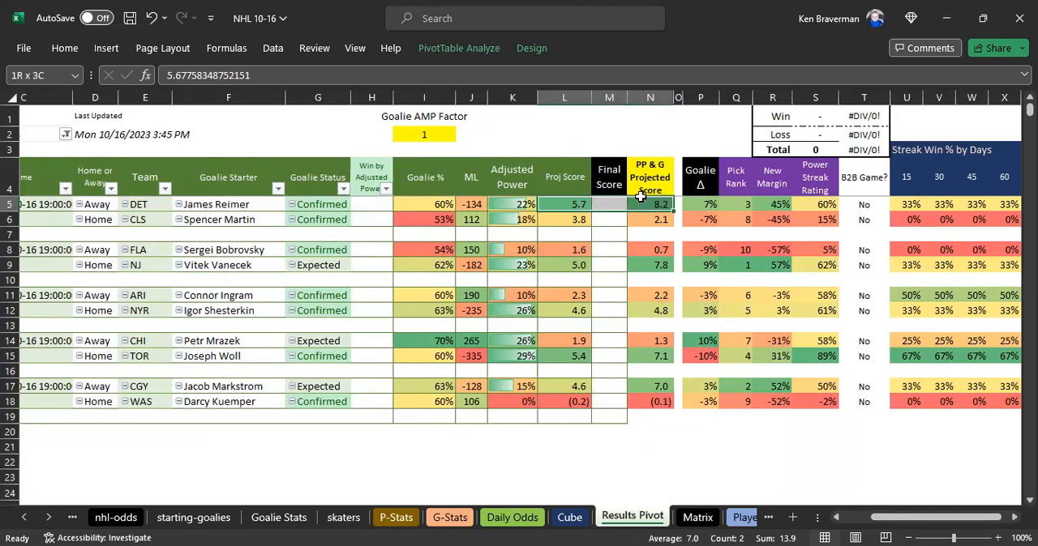
{"action": "left_click", "coordinate": [578, 226]}
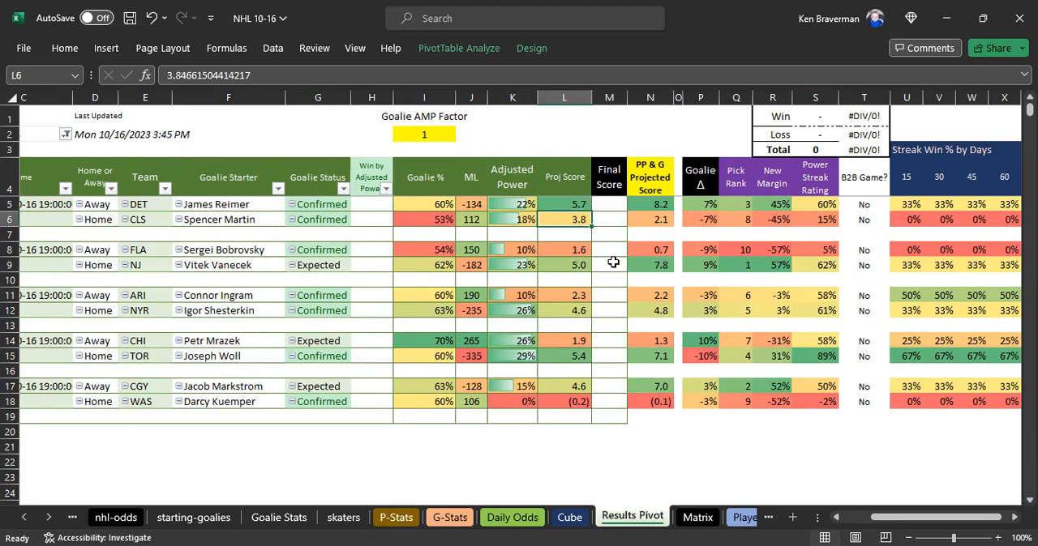
{"action": "left_click", "coordinate": [658, 219]}
{"action": "left_click_drag", "start_coordinate": [593, 209], "coordinate": [594, 214]}
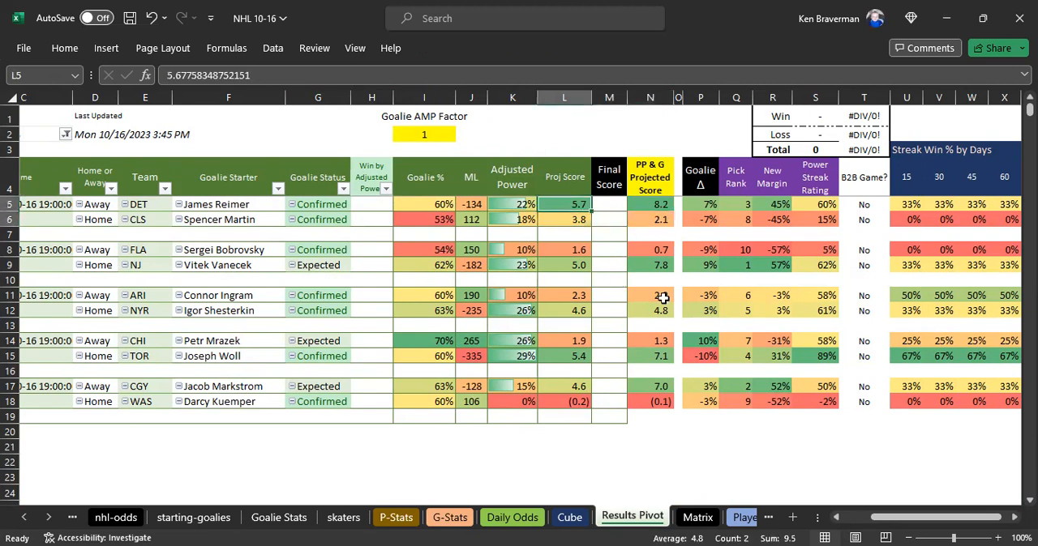
{"action": "left_click", "coordinate": [636, 443], "text": "shift"}
{"action": "left_click", "coordinate": [636, 442]}
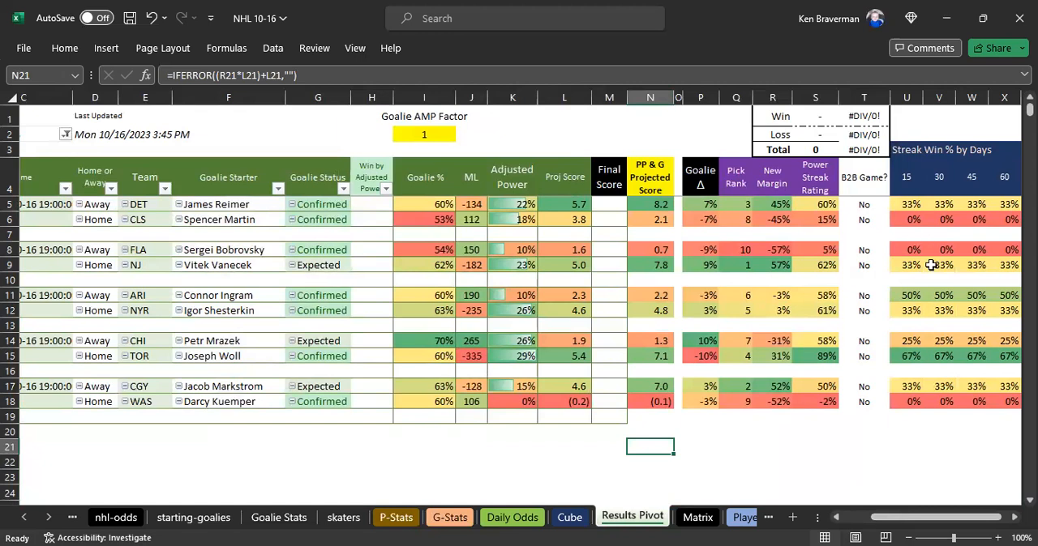
- Check the Streak Win % by Days columns and compare Proj Score with PP & G Projected Score across the first three games
{"action": "left_click", "coordinate": [910, 179]}
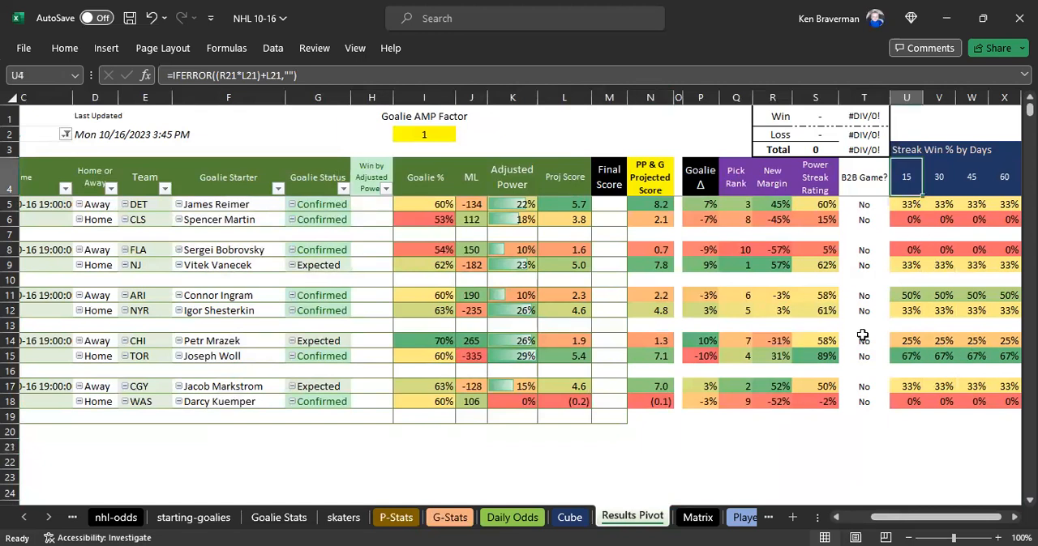
{"action": "left_click_drag", "start_coordinate": [910, 179], "coordinate": [972, 339]}
{"action": "left_click_drag", "start_coordinate": [559, 204], "coordinate": [644, 324]}
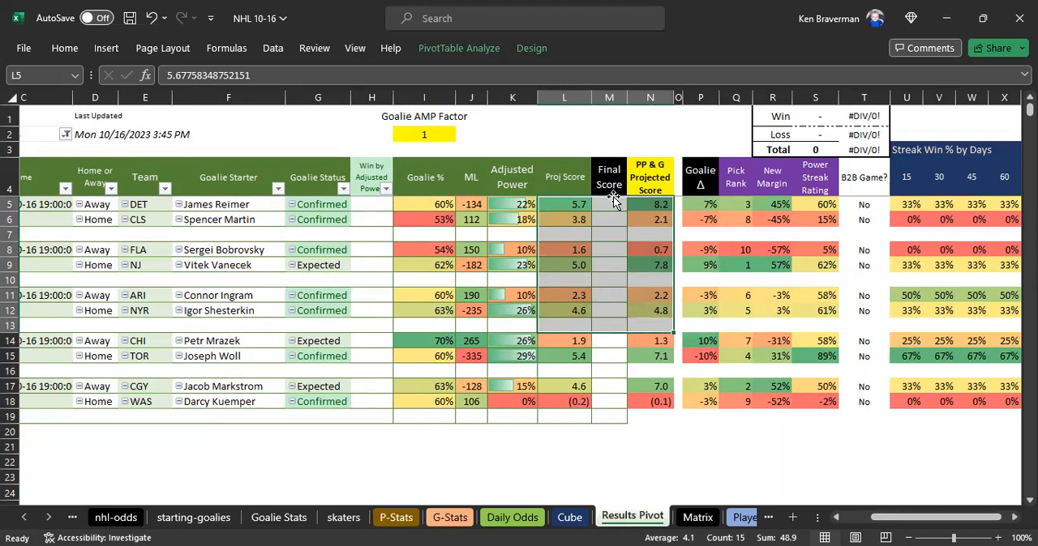
{"action": "left_click", "coordinate": [572, 184]}
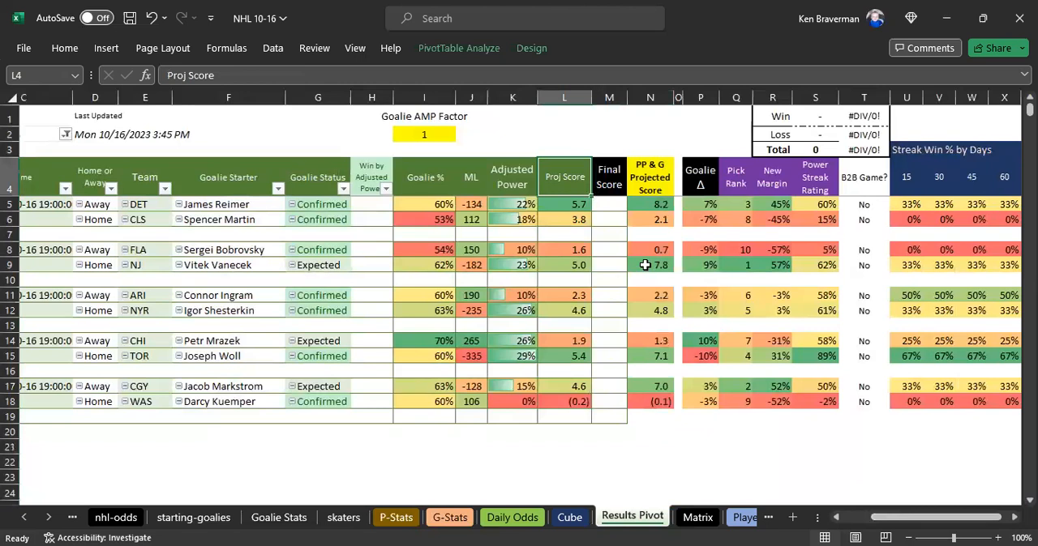
{"action": "left_click", "coordinate": [609, 459]}
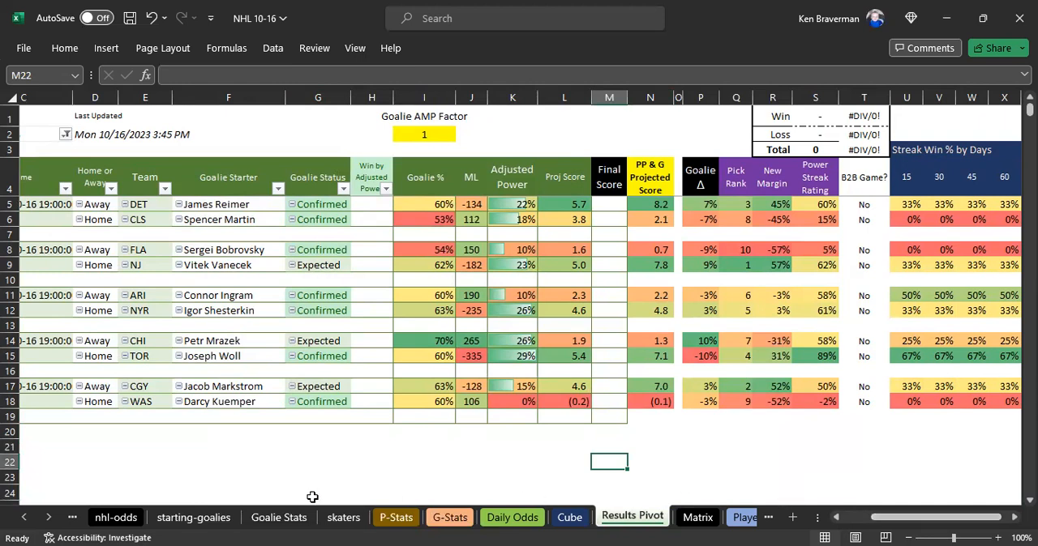
- Refresh the contribution score pivot table on the Players Pivot sheet
{"action": "left_click", "coordinate": [49, 517]}
{"action": "left_click", "coordinate": [49, 517]}
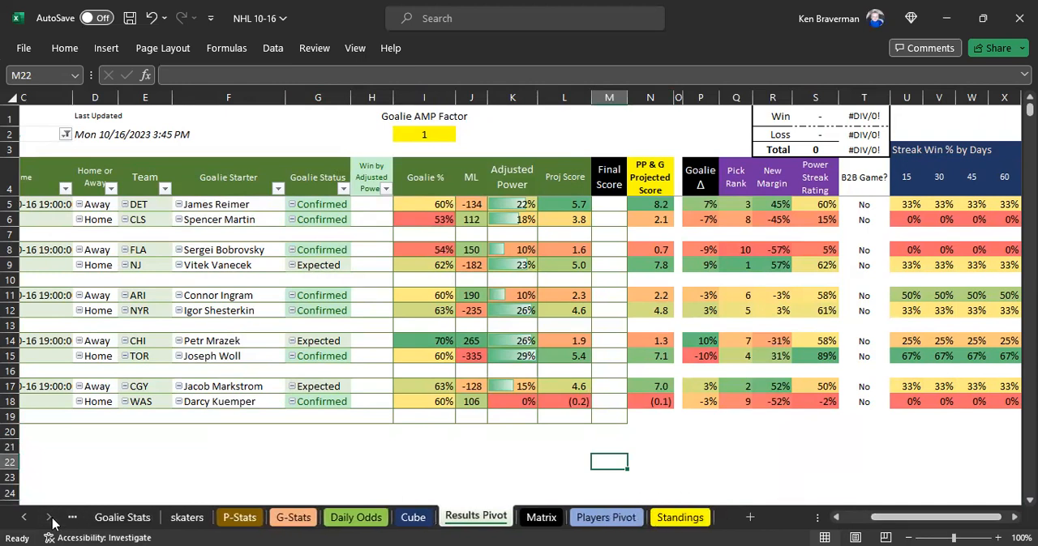
{"action": "left_click", "coordinate": [607, 517]}
{"action": "left_click", "coordinate": [215, 230]}
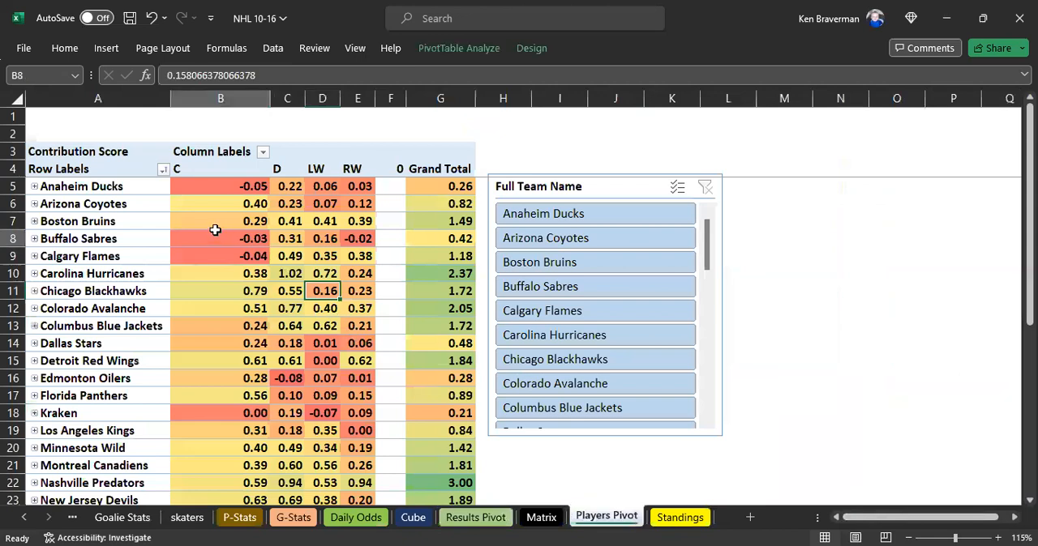
{"action": "right_click", "coordinate": [215, 230]}
{"action": "left_click", "coordinate": [280, 334]}
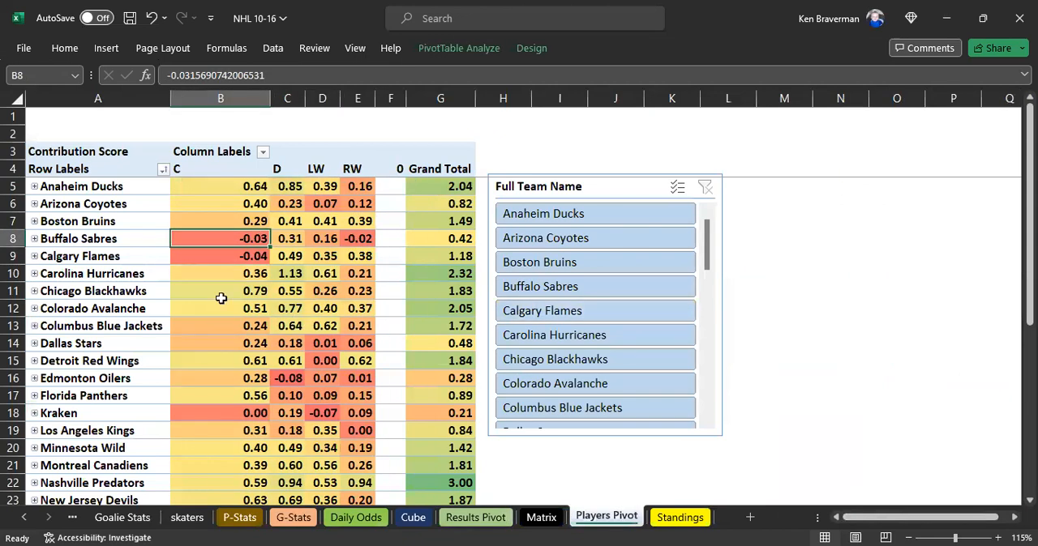
- Inspect the Anaheim Ducks player breakdown and the Standings sheet, ending back on Results Pivot
{"action": "left_click", "coordinate": [34, 186]}
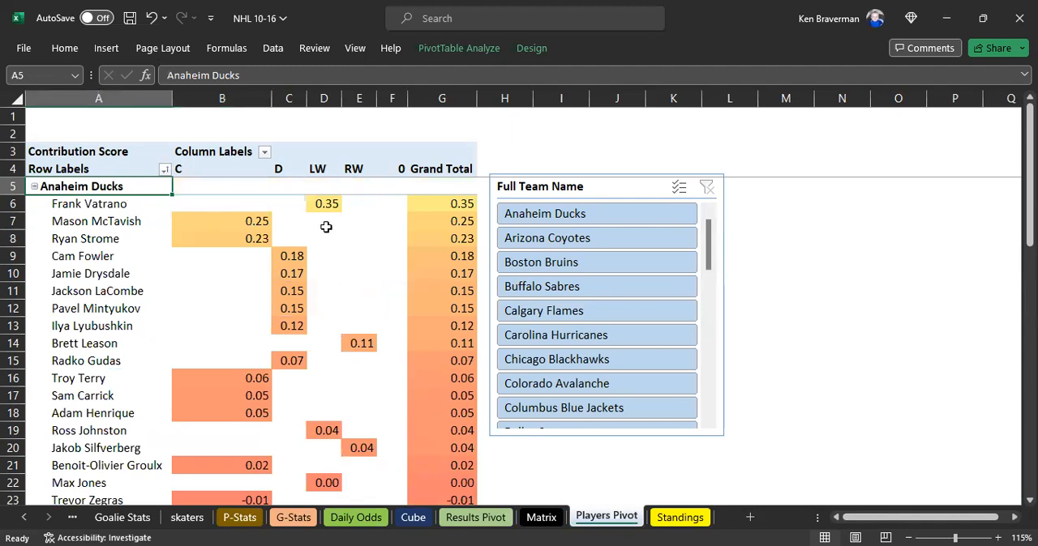
{"action": "left_click", "coordinate": [35, 187]}
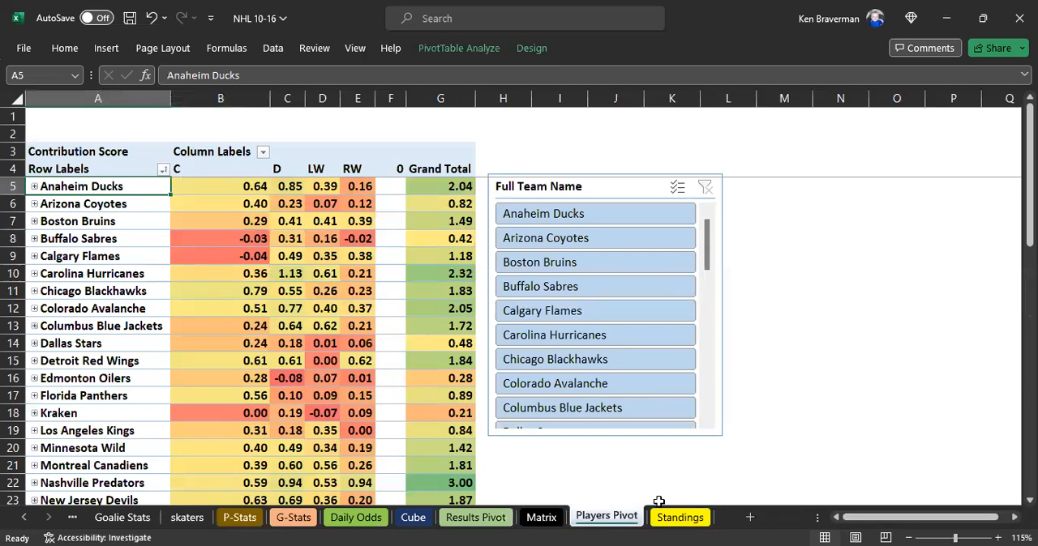
{"action": "left_click", "coordinate": [680, 518]}
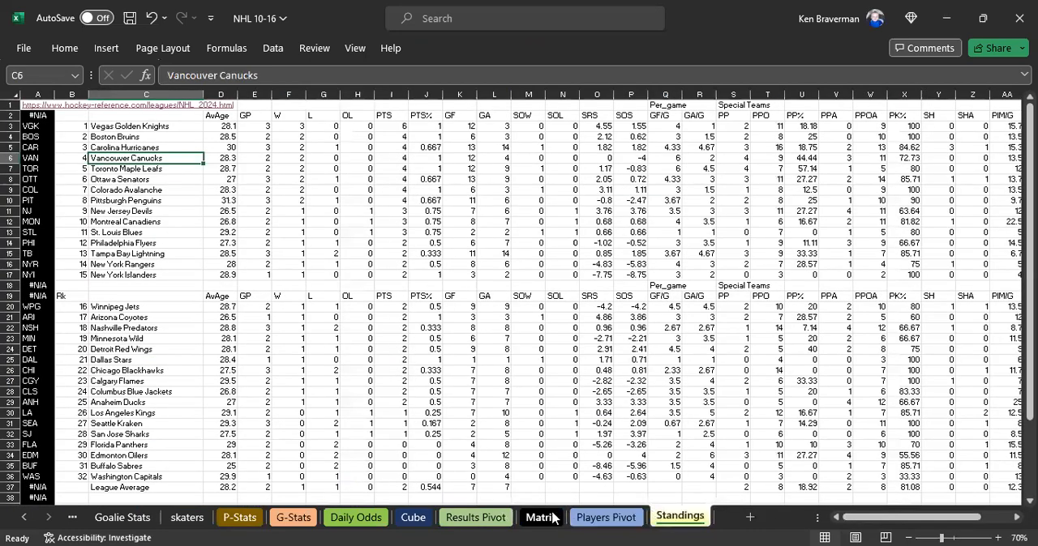
{"action": "left_click", "coordinate": [541, 518]}
{"action": "left_click", "coordinate": [480, 516]}
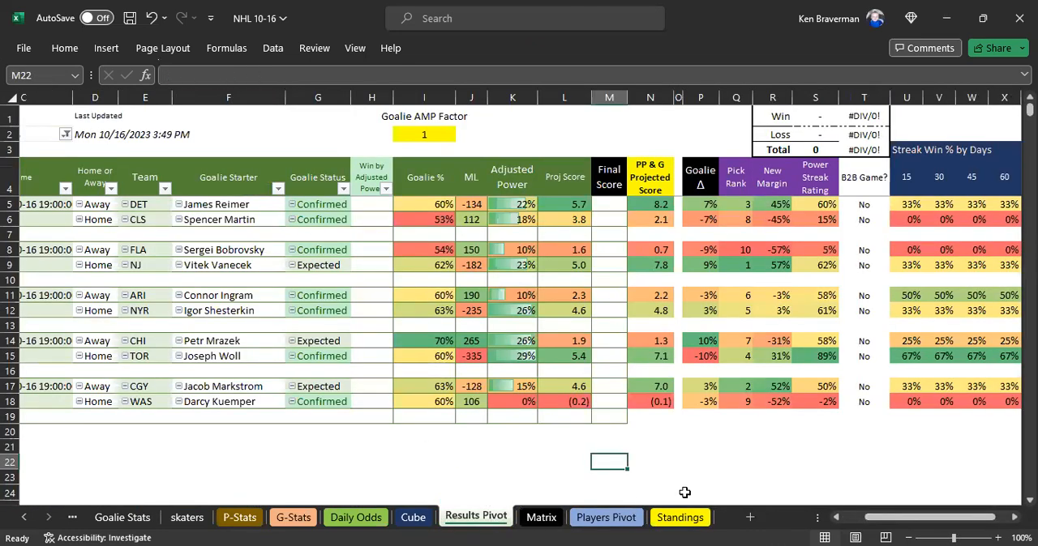
- Filter the Results Pivot to 10/15/2023 and examine the Adjusted Power column for the TB and OTT game
{"action": "left_click_drag", "start_coordinate": [872, 518], "coordinate": [847, 520]}
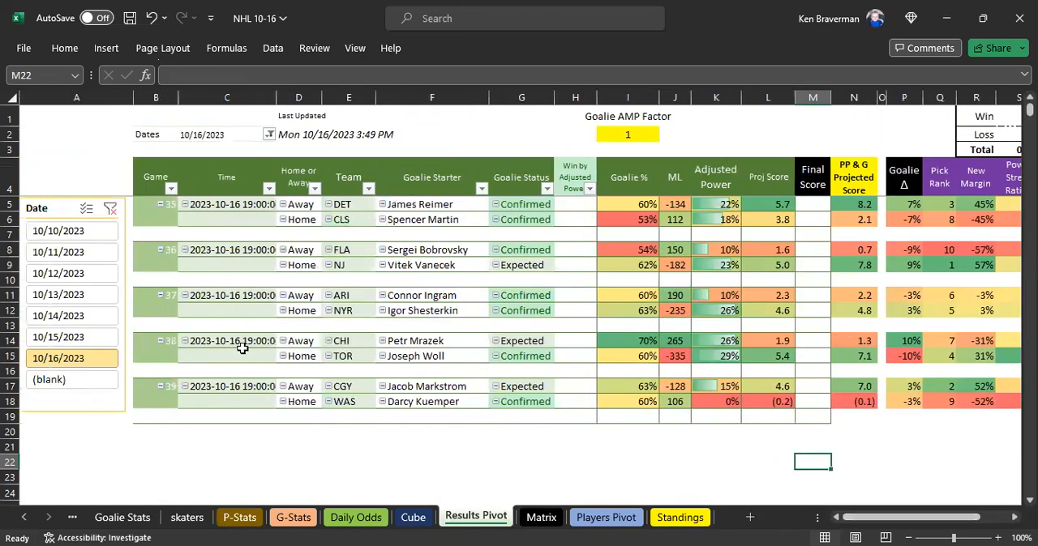
{"action": "left_click", "coordinate": [65, 336]}
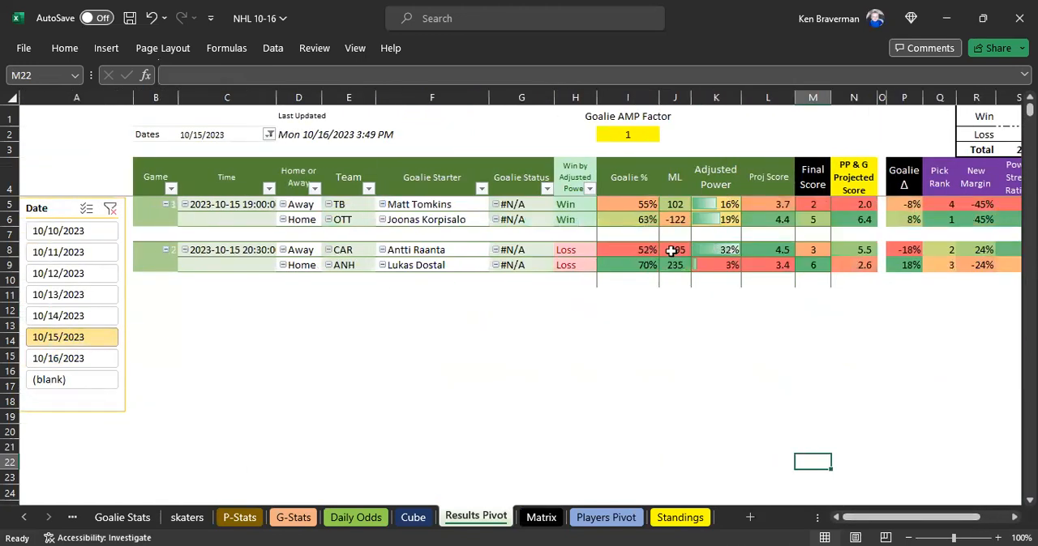
{"action": "scroll", "coordinate": [552, 250], "scroll_direction": "down", "scroll_amount": 1, "text": "ctrl"}
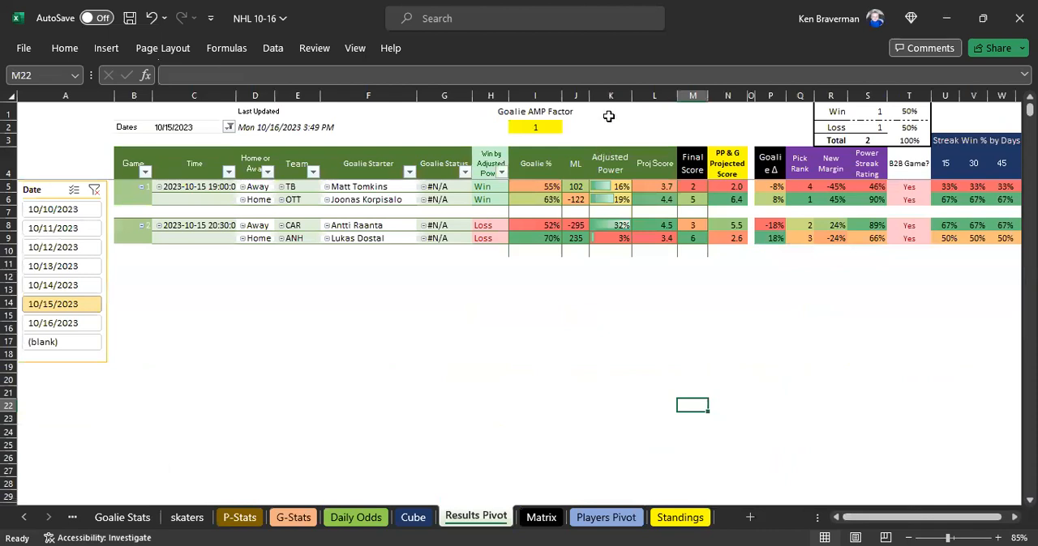
{"action": "left_click", "coordinate": [610, 97]}
{"action": "left_click", "coordinate": [616, 199]}
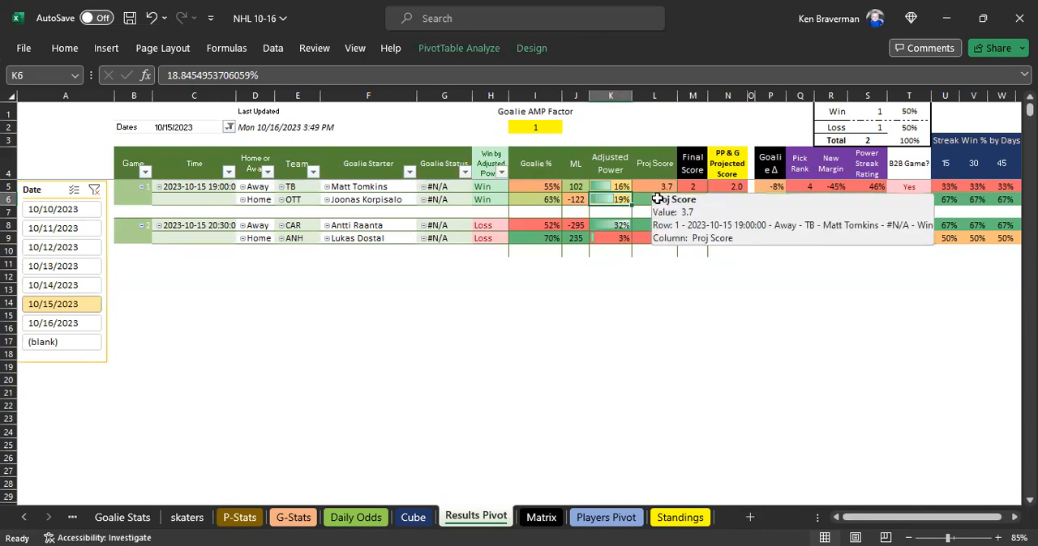
- Review the TB and OTT Proj Score and Adjusted Power values against the Win by Adjusted Power column
{"action": "left_click", "coordinate": [655, 302]}
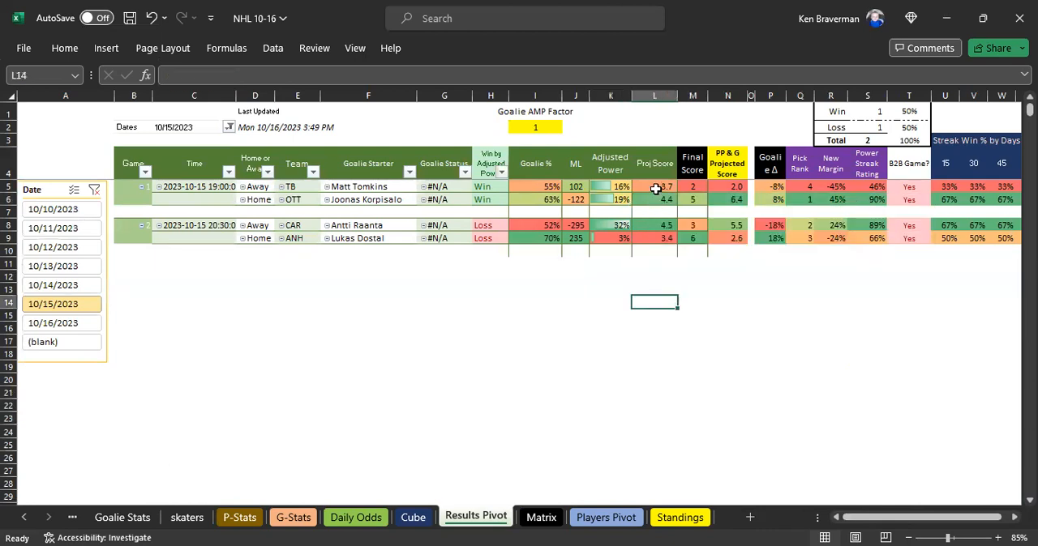
{"action": "left_click_drag", "start_coordinate": [655, 186], "coordinate": [655, 200]}
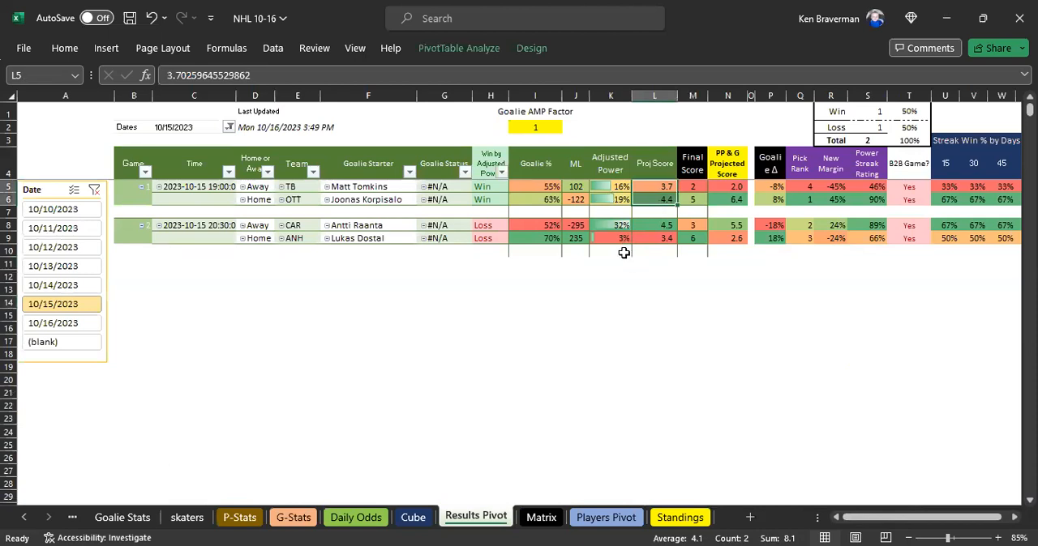
{"action": "left_click", "coordinate": [612, 200]}
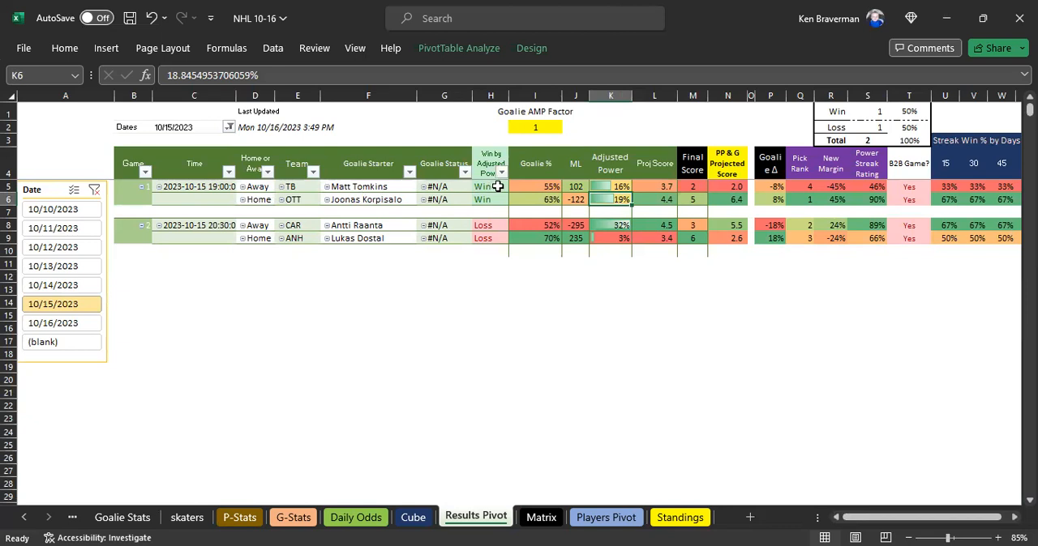
{"action": "left_click", "coordinate": [610, 170]}
{"action": "left_click_drag", "start_coordinate": [487, 163], "coordinate": [484, 238]}
{"action": "scroll", "coordinate": [427, 351], "scroll_direction": "up", "scroll_amount": 1}
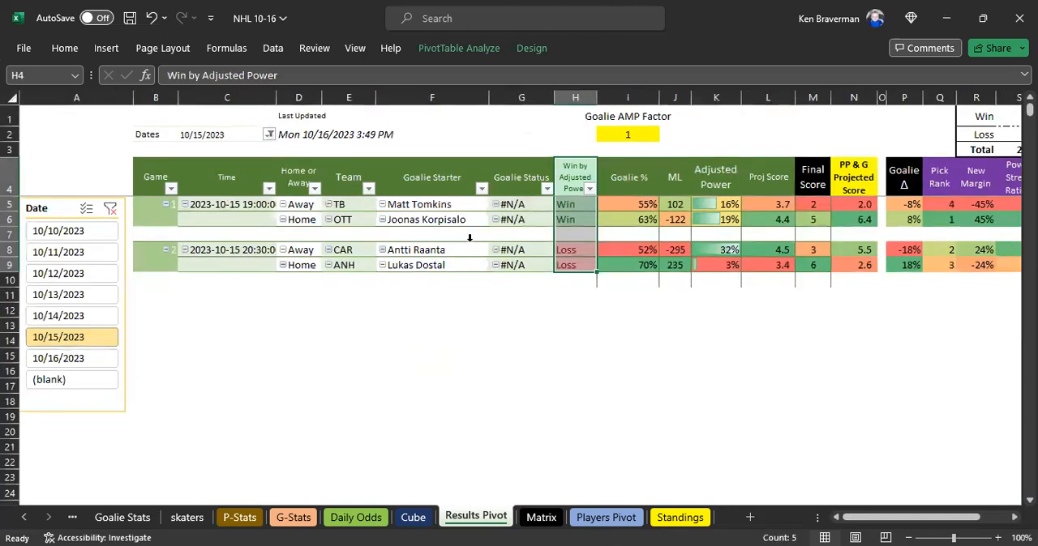
- Filter the Results Pivot to the 10/16/2023 games
{"action": "left_click", "coordinate": [89, 364]}
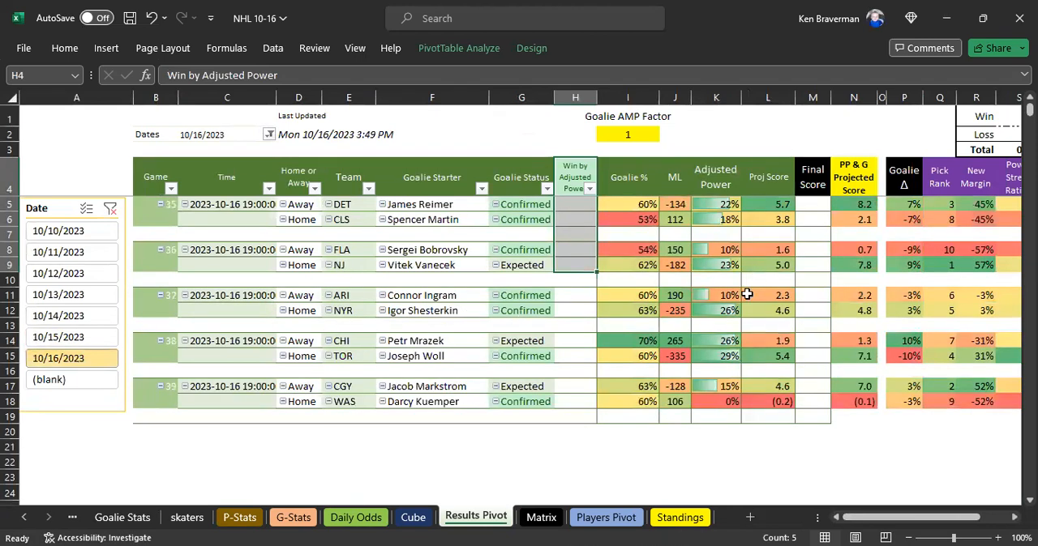
{"action": "scroll", "coordinate": [690, 305], "scroll_direction": "down", "scroll_amount": 1}
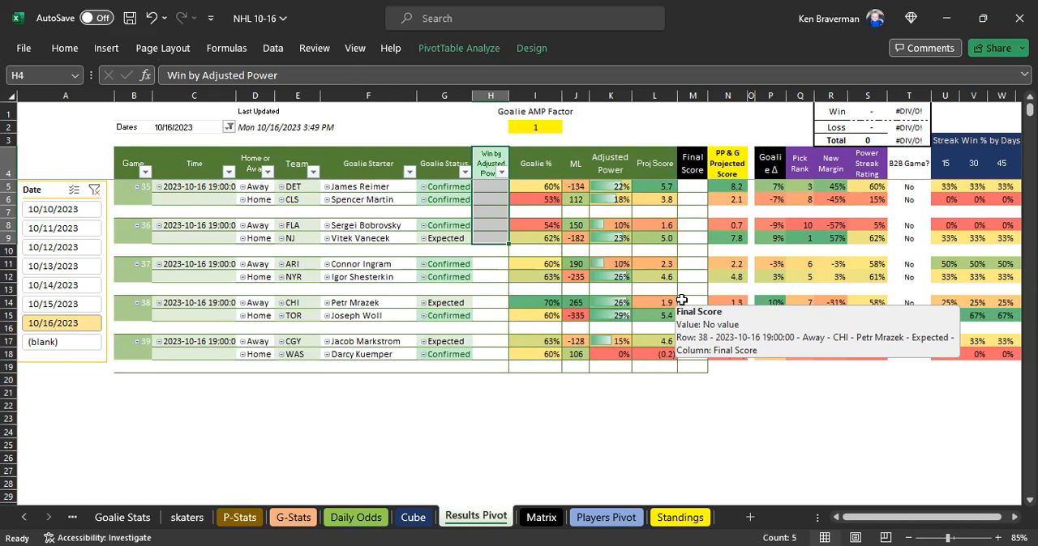
- Check the four goalie rows at the end of the Matrix player list against the Error Check column, then reopen Results Pivot
{"action": "left_click", "coordinate": [550, 518]}
{"action": "scroll", "coordinate": [349, 372], "scroll_direction": "down", "scroll_amount": 1}
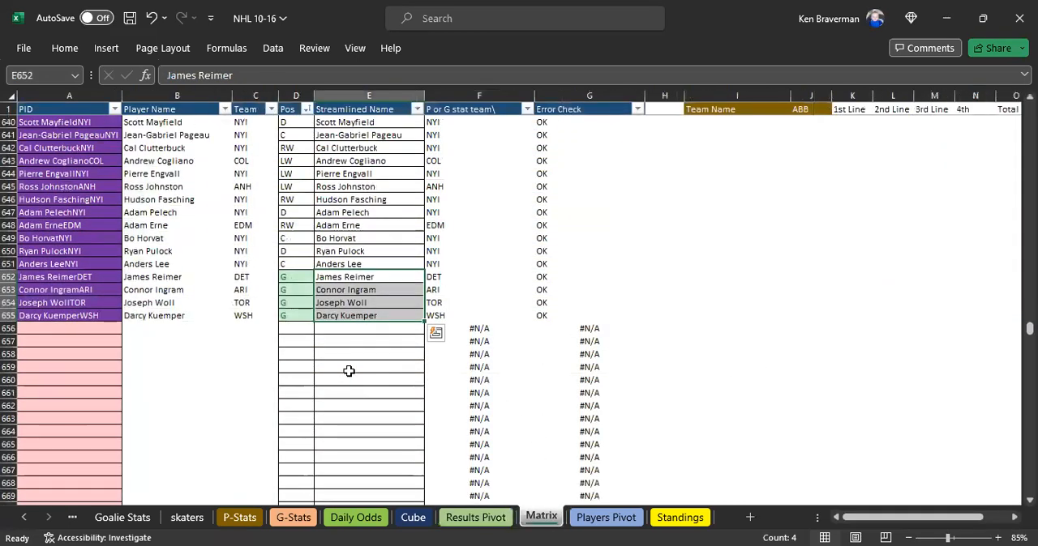
{"action": "scroll", "coordinate": [378, 368], "scroll_direction": "up", "scroll_amount": 2}
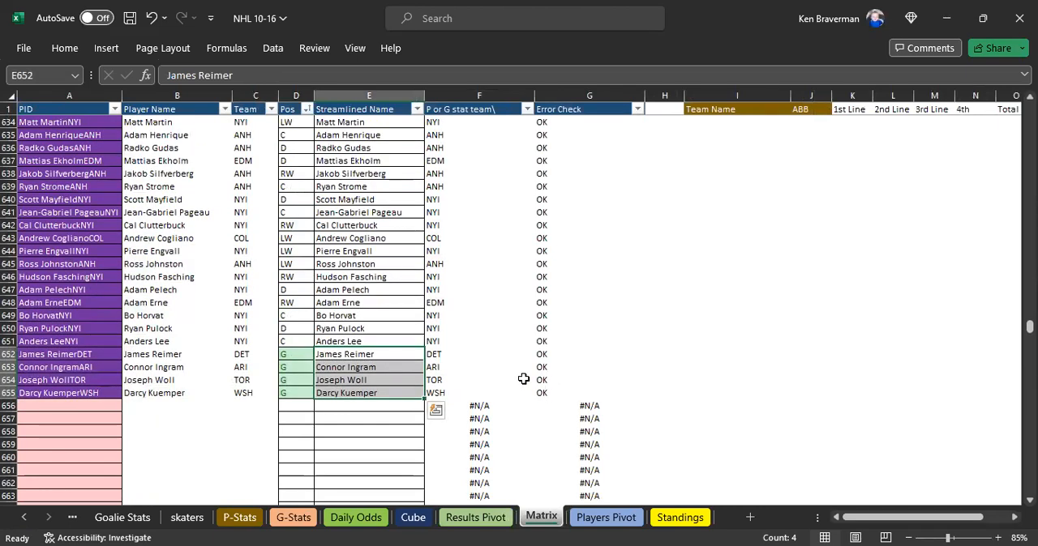
{"action": "scroll", "coordinate": [524, 379], "scroll_direction": "up", "scroll_amount": 1}
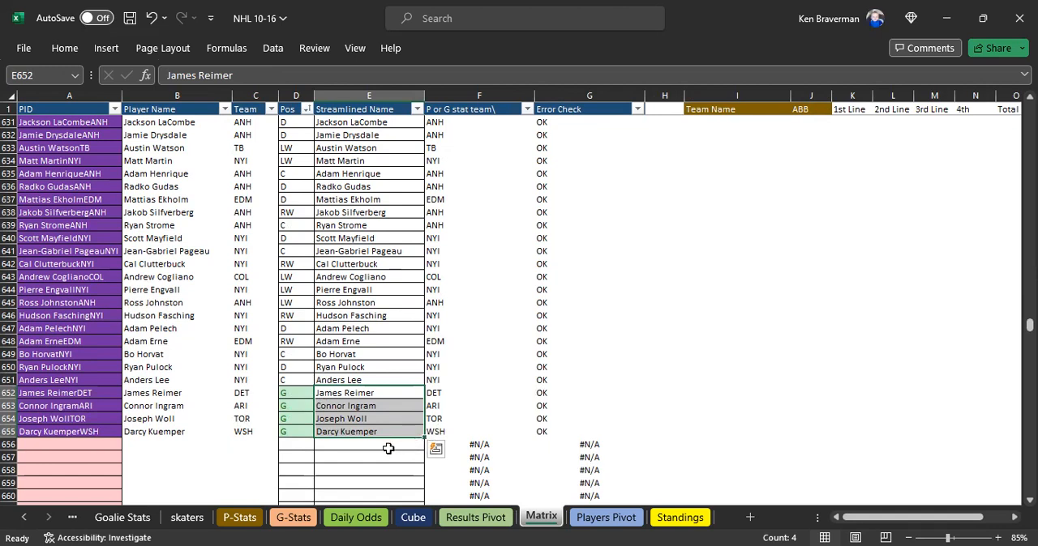
{"action": "left_click", "coordinate": [468, 523]}
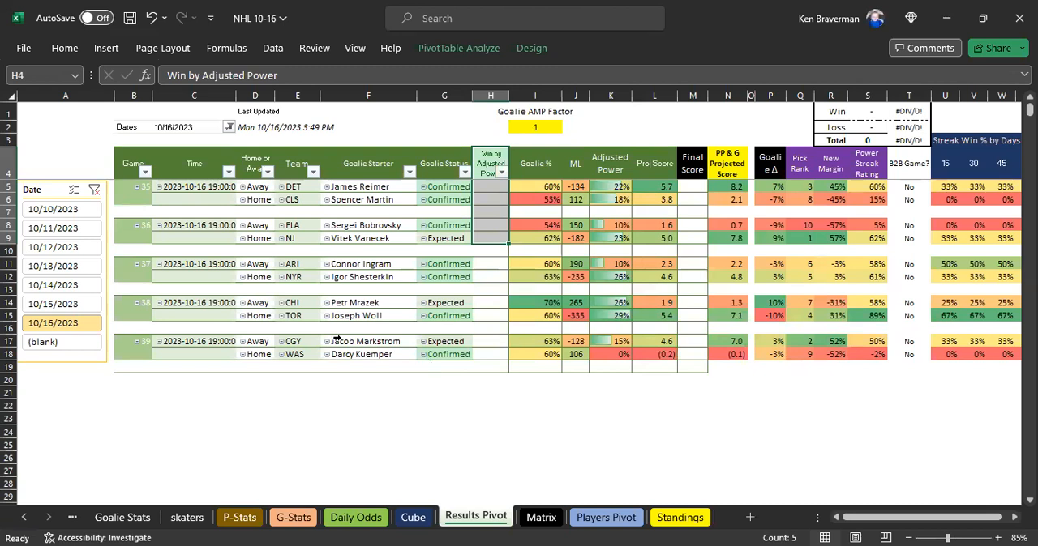
- Check the WAS team and goalie starter entries in the last game of the Results Pivot
{"action": "left_click", "coordinate": [461, 430]}
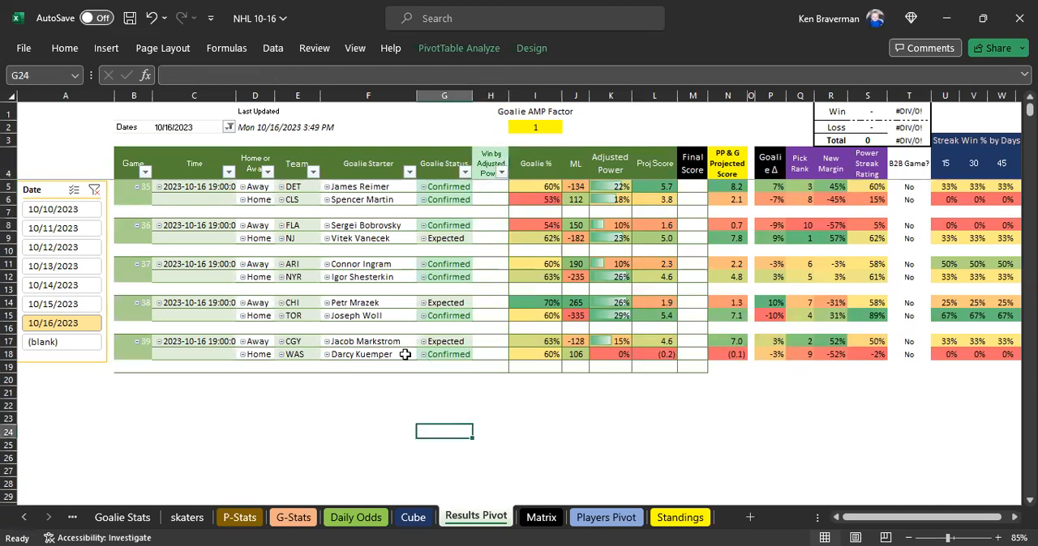
{"action": "left_click", "coordinate": [404, 354]}
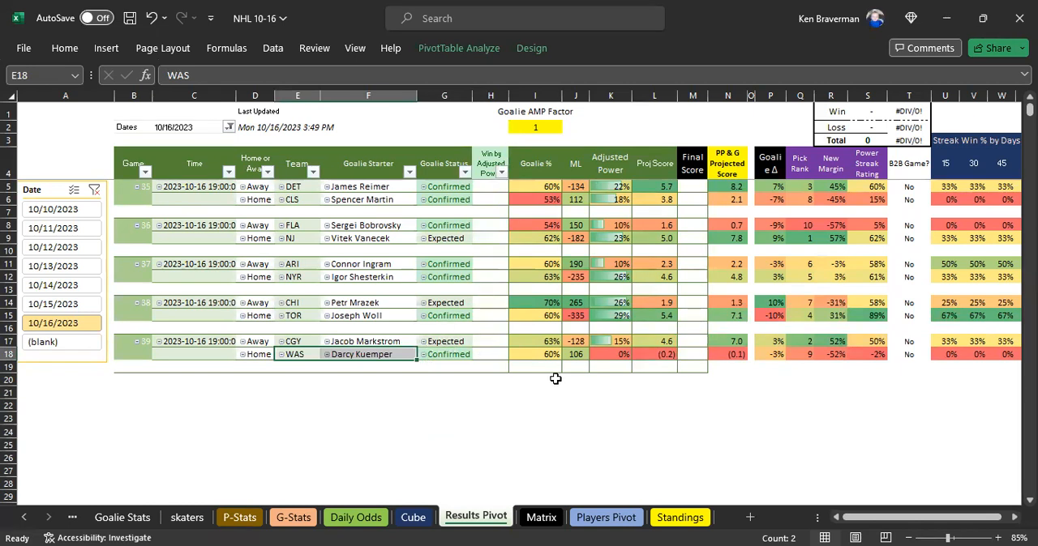
{"action": "left_click", "coordinate": [722, 426]}
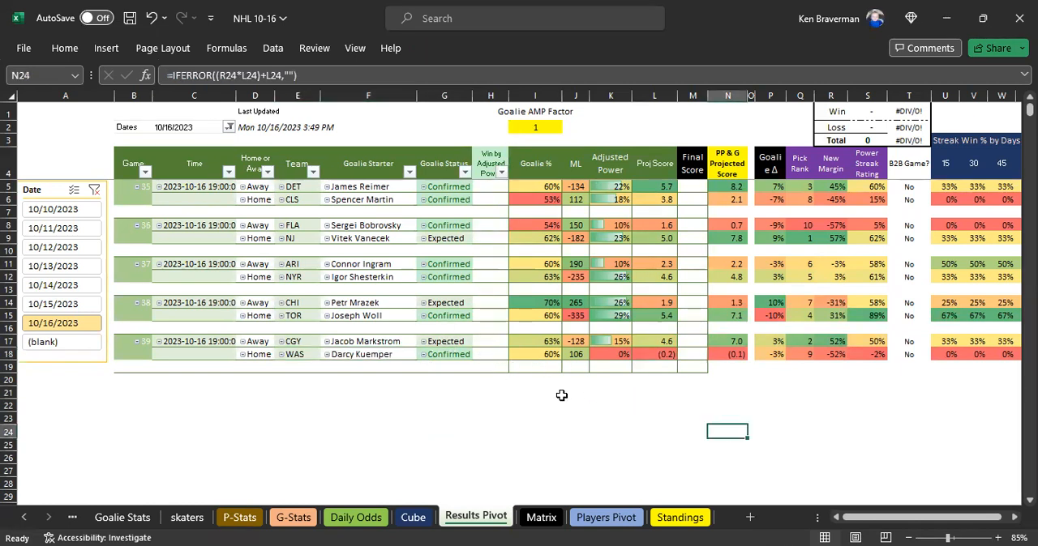